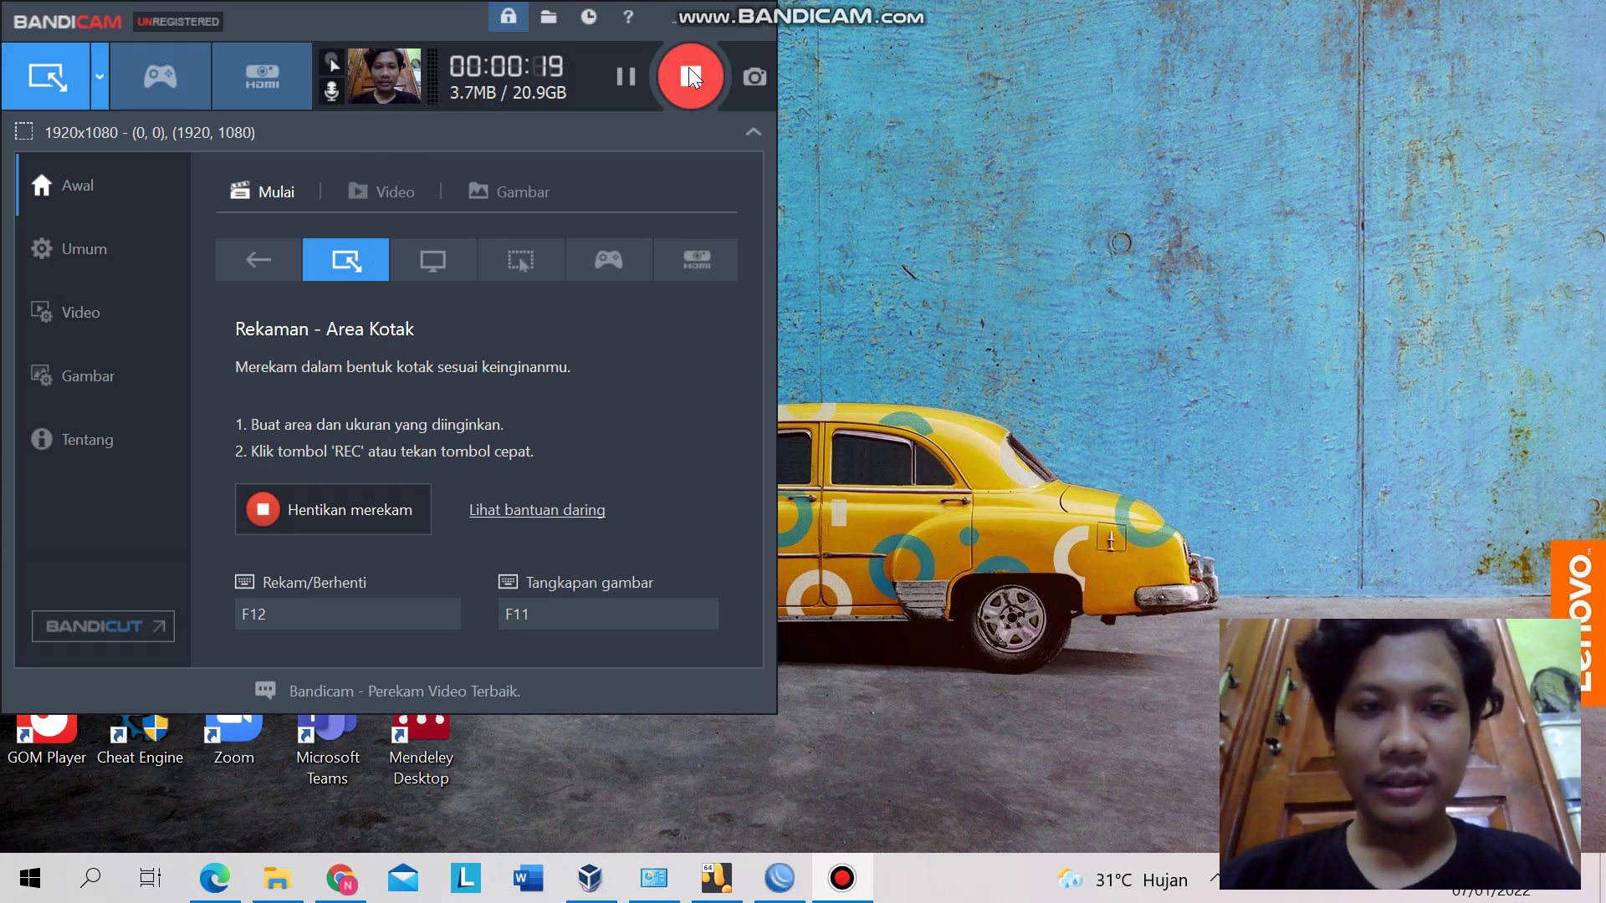
# - Switch from Bandicam to the Oracle VM VirtualBox Manager window showing the running Mikrotik VM
pyautogui.hotkey('alt', 'Tab')
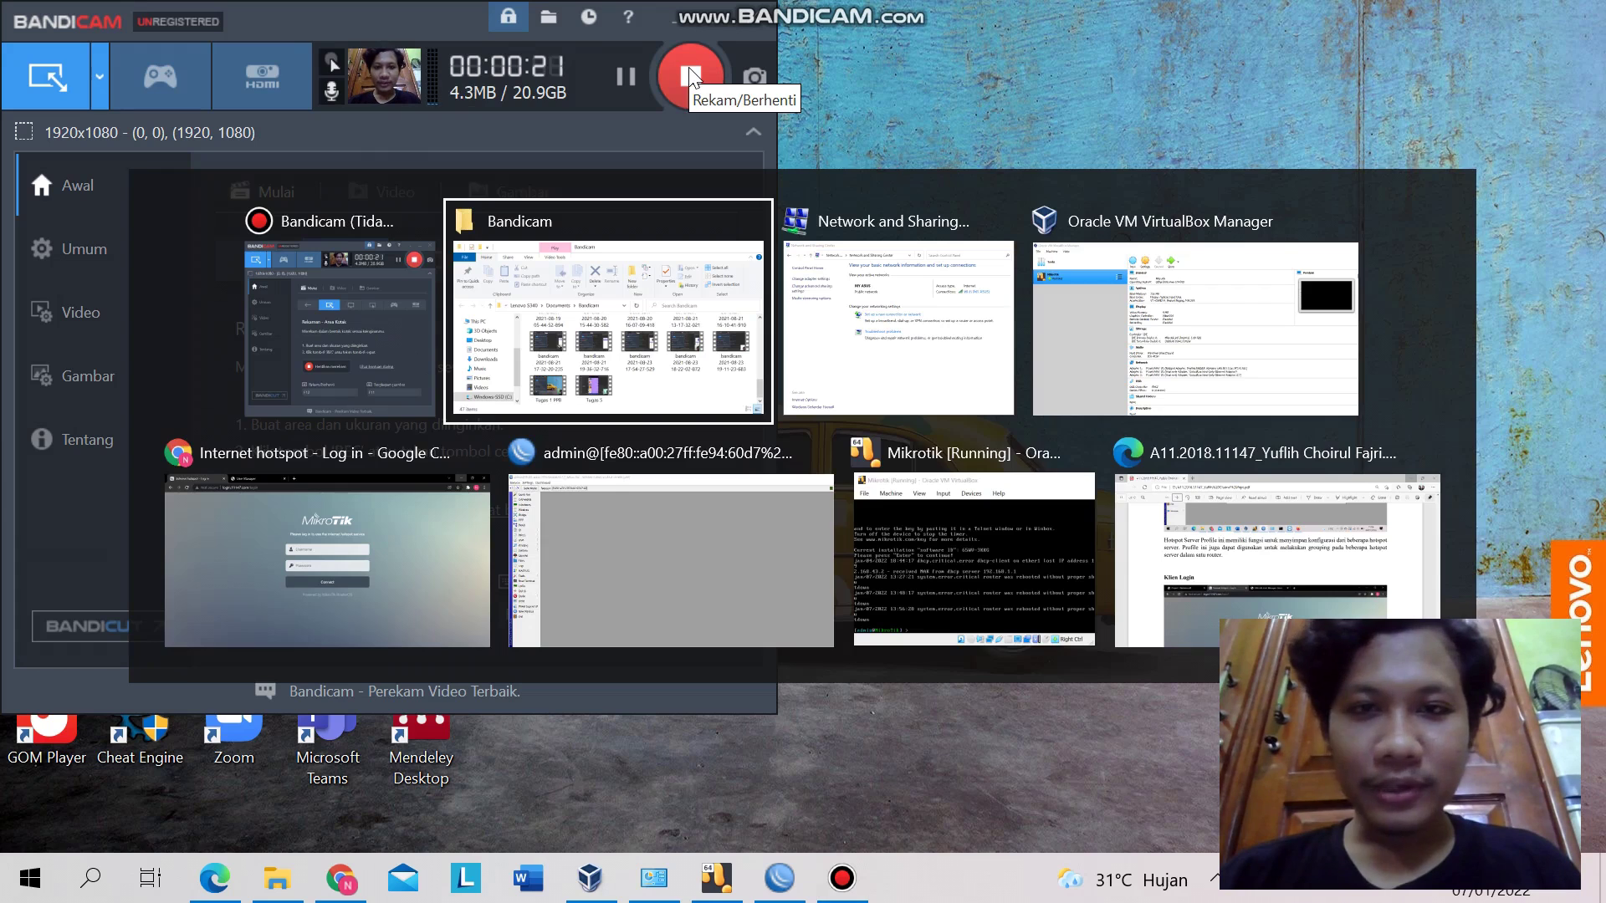
pyautogui.hotkey('alt', 'Tab')
pyautogui.hotkey('alt', 'Tab')
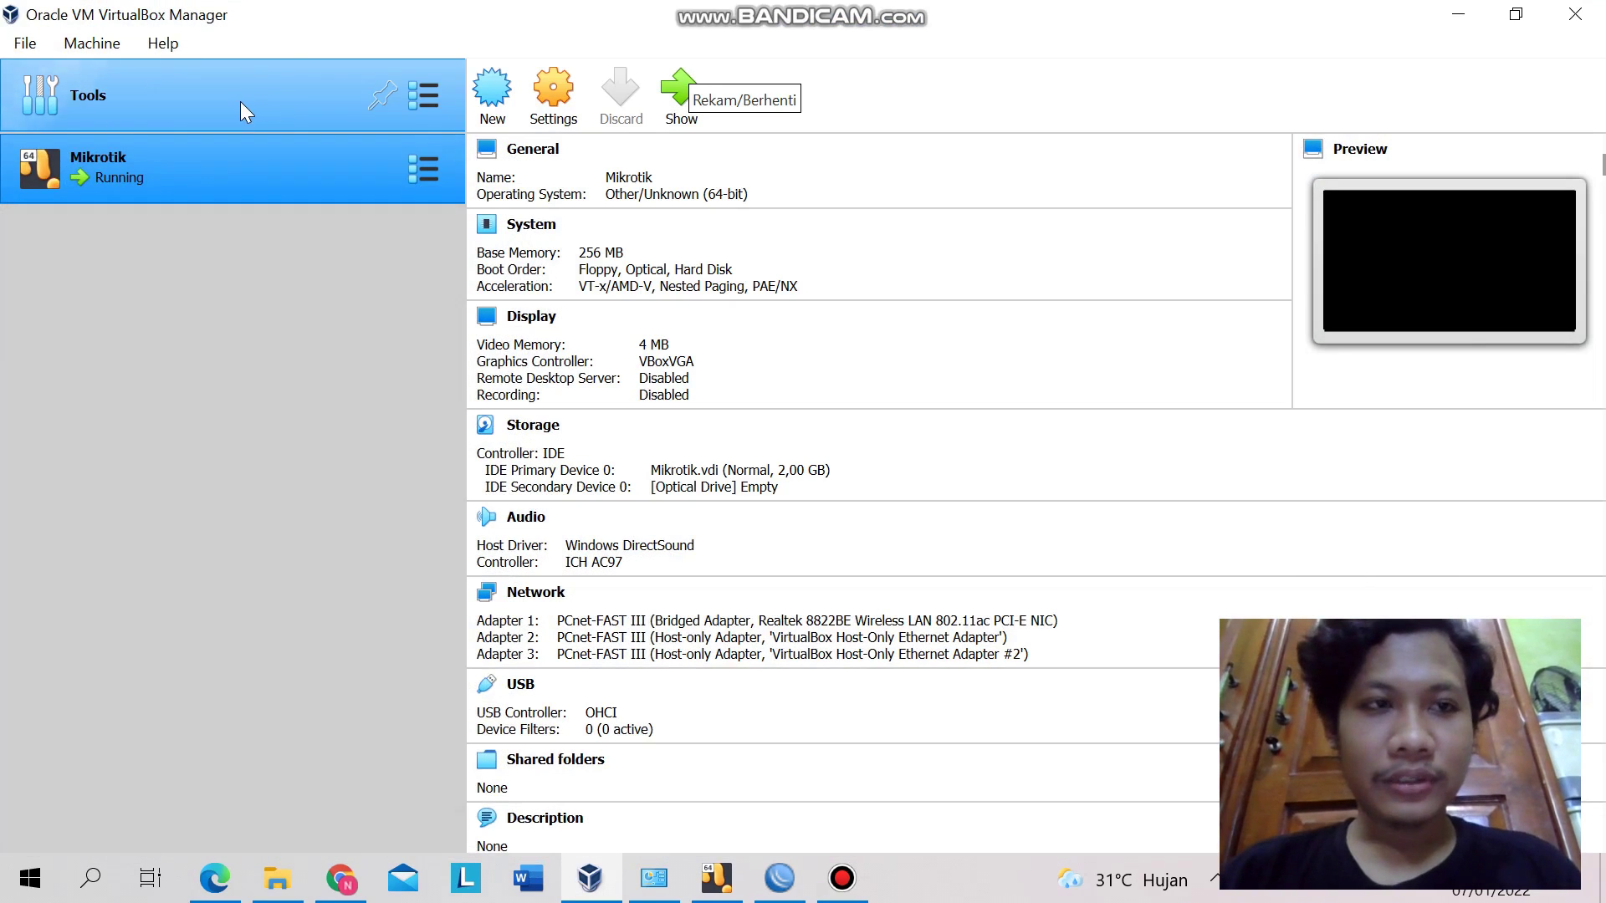
pyautogui.click(234, 102)
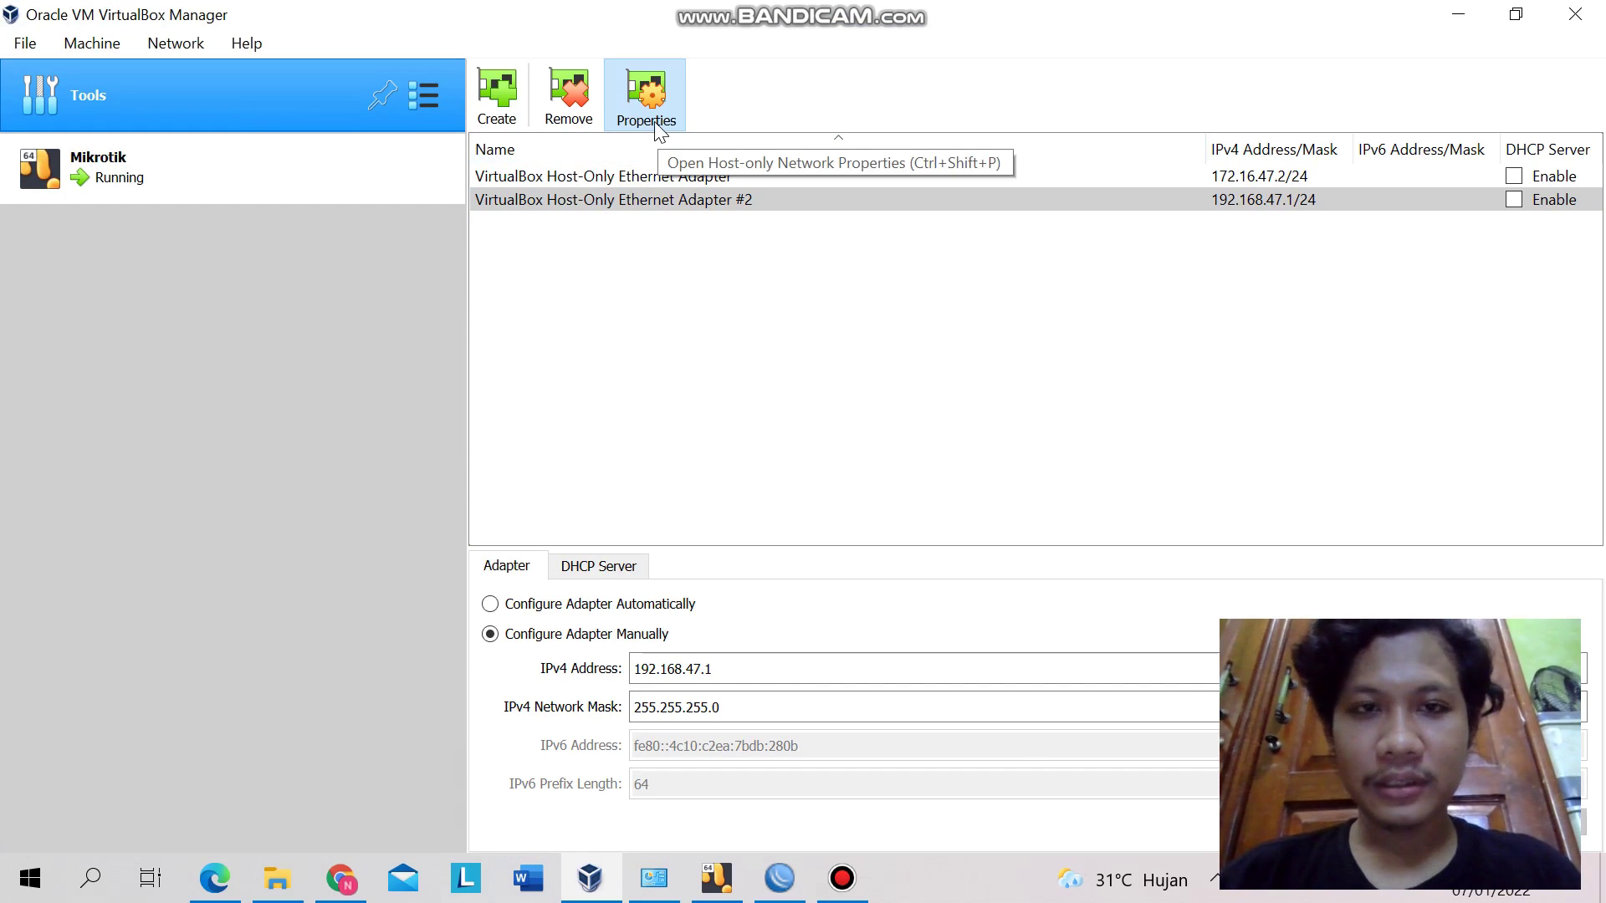
pyautogui.click(639, 177)
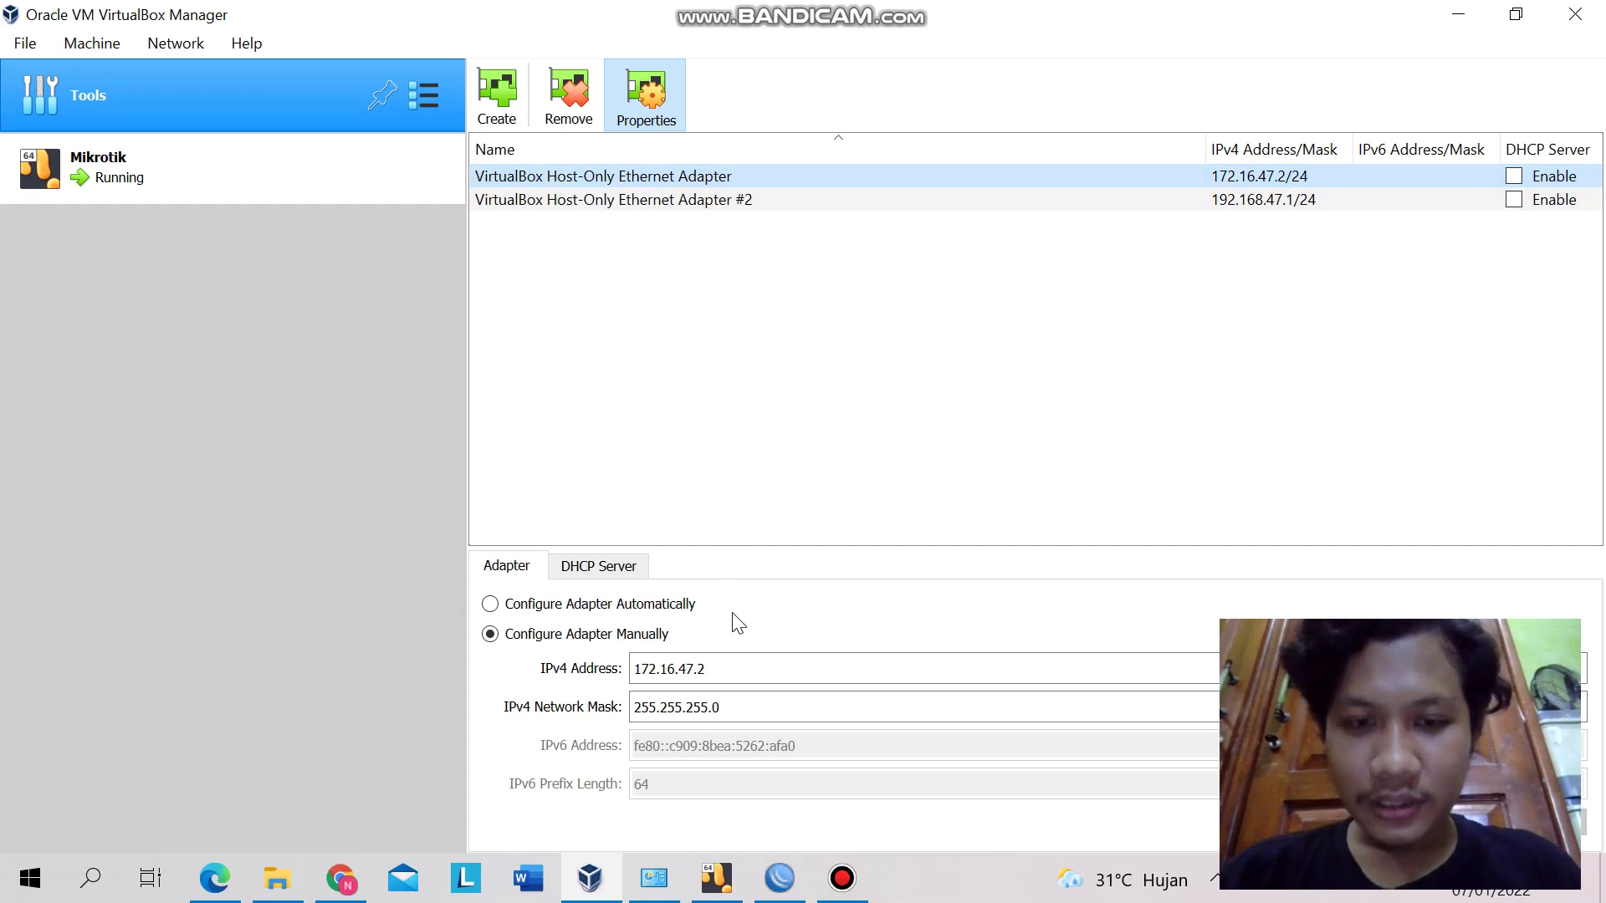
pyautogui.click(717, 671)
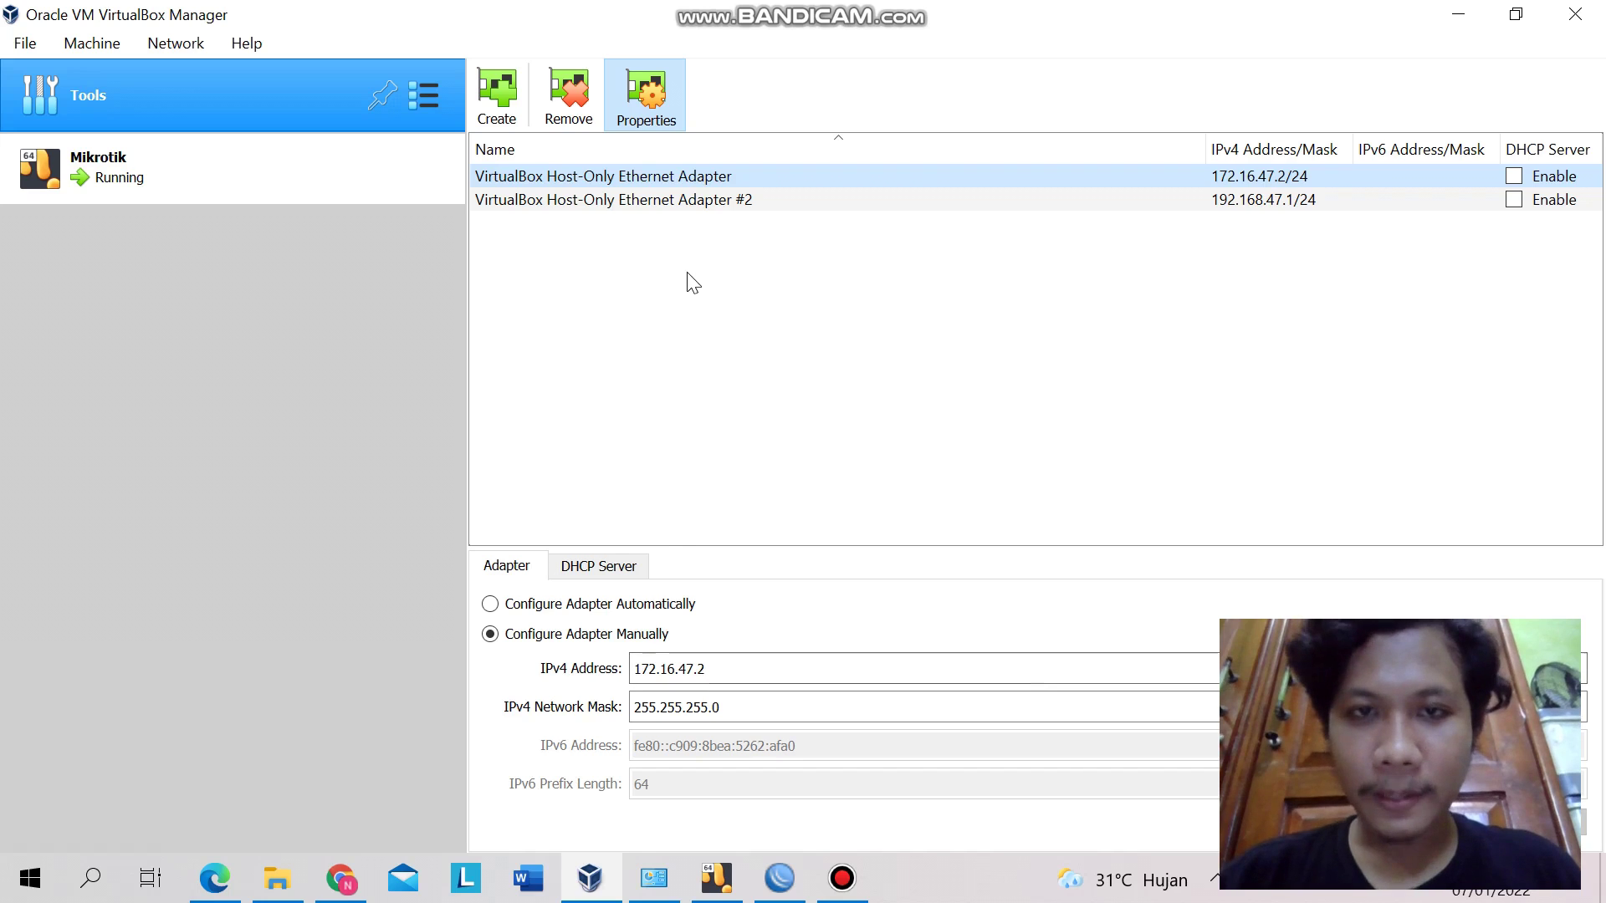
pyautogui.click(688, 203)
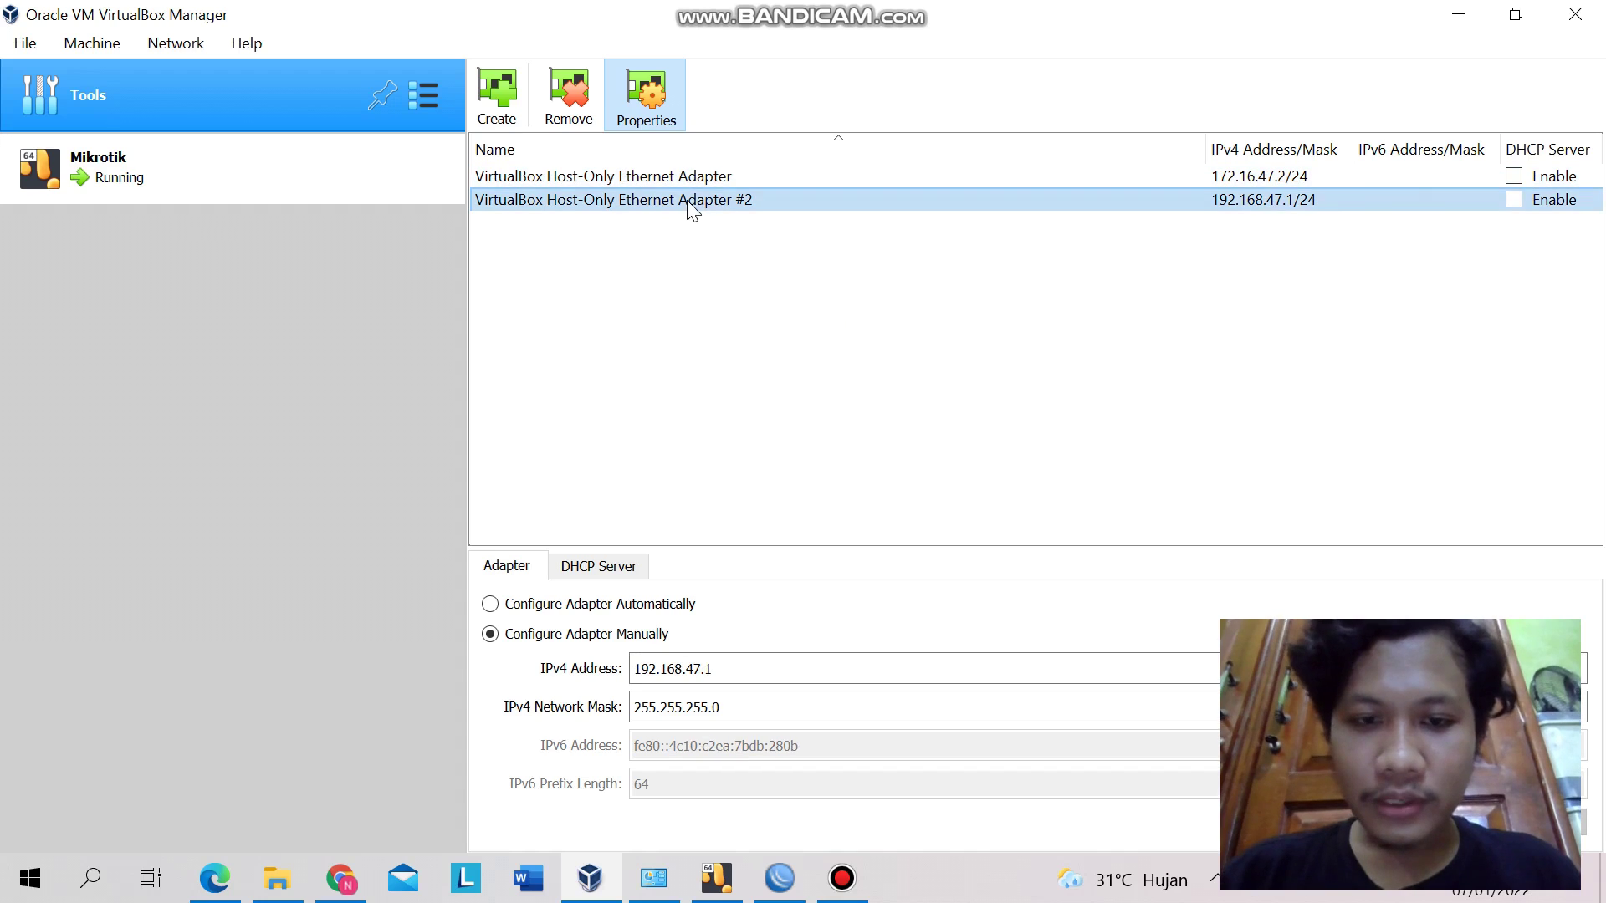
pyautogui.click(727, 661)
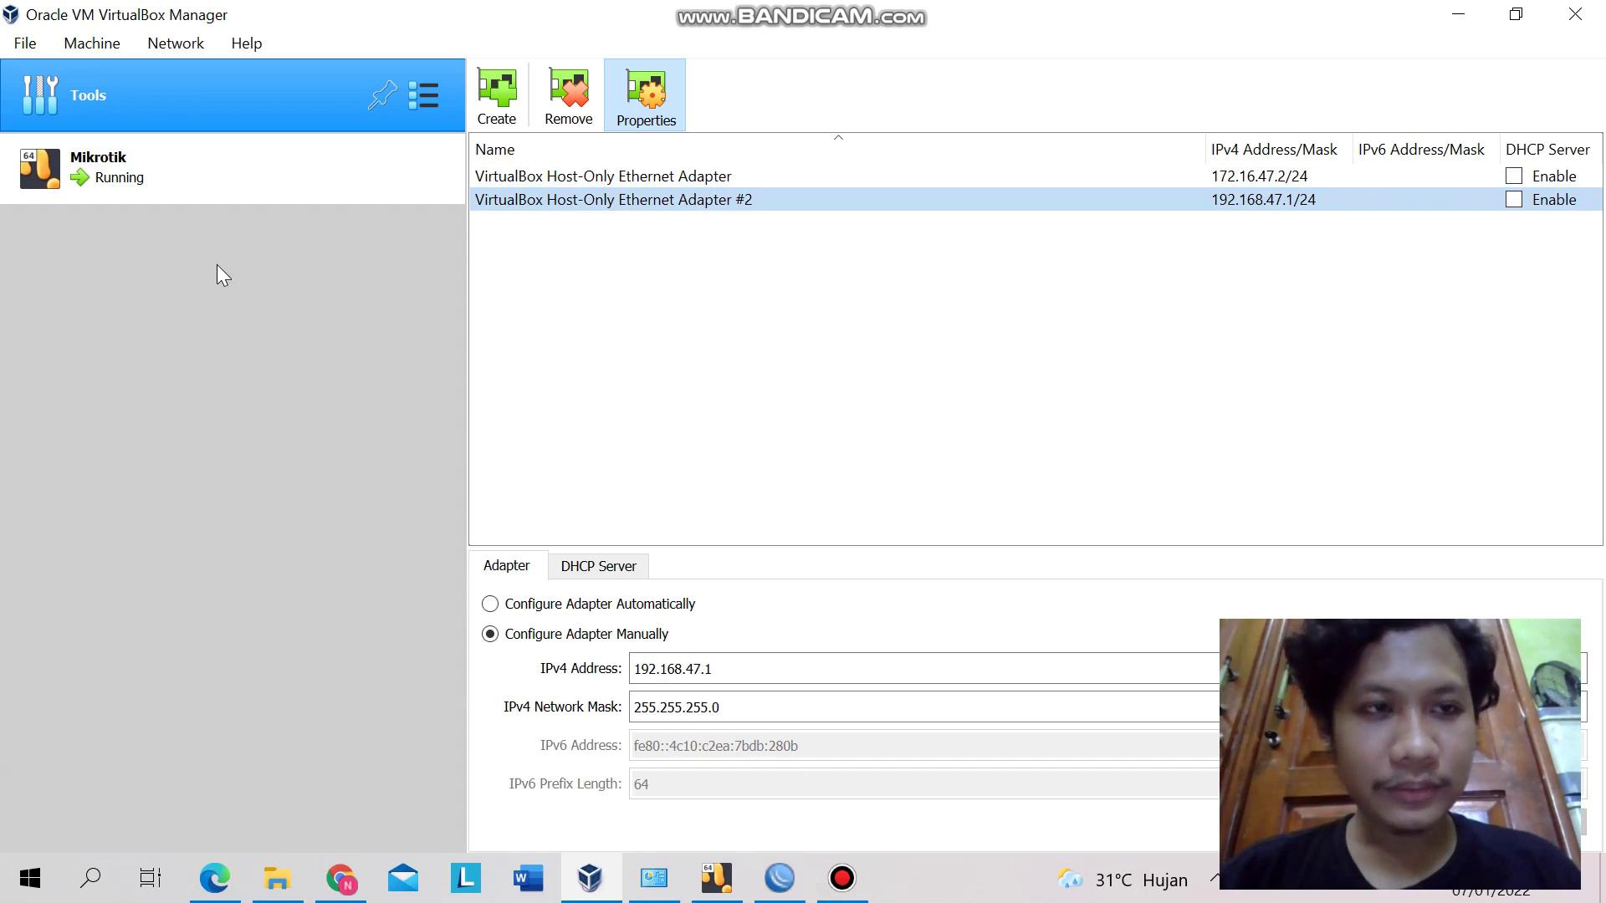
pyautogui.click(123, 183)
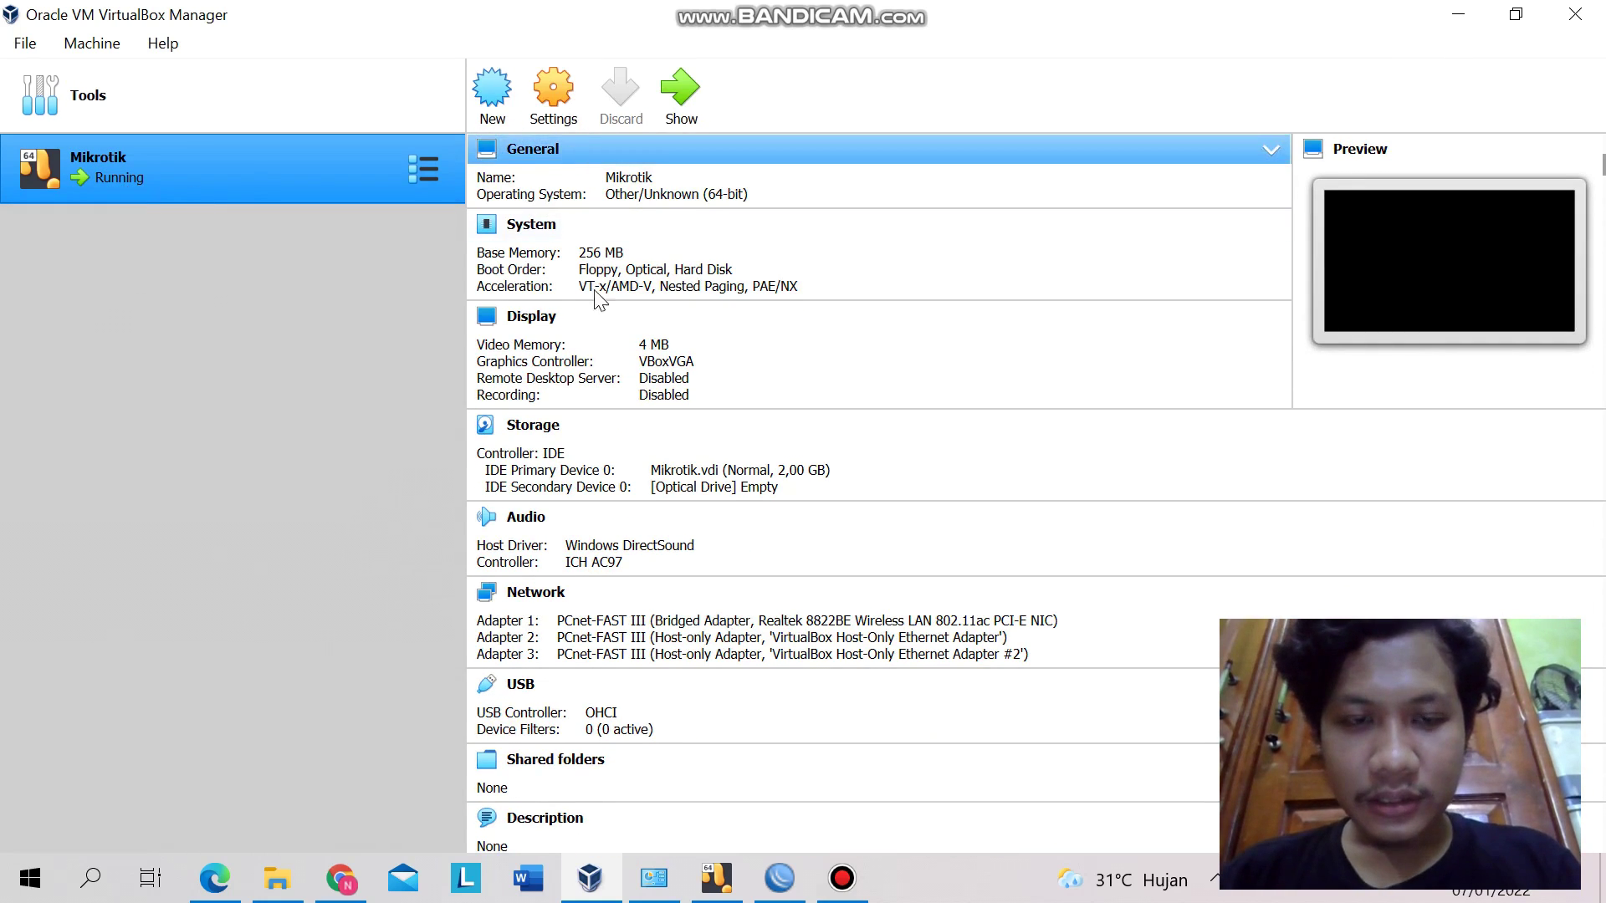
pyautogui.click(550, 591)
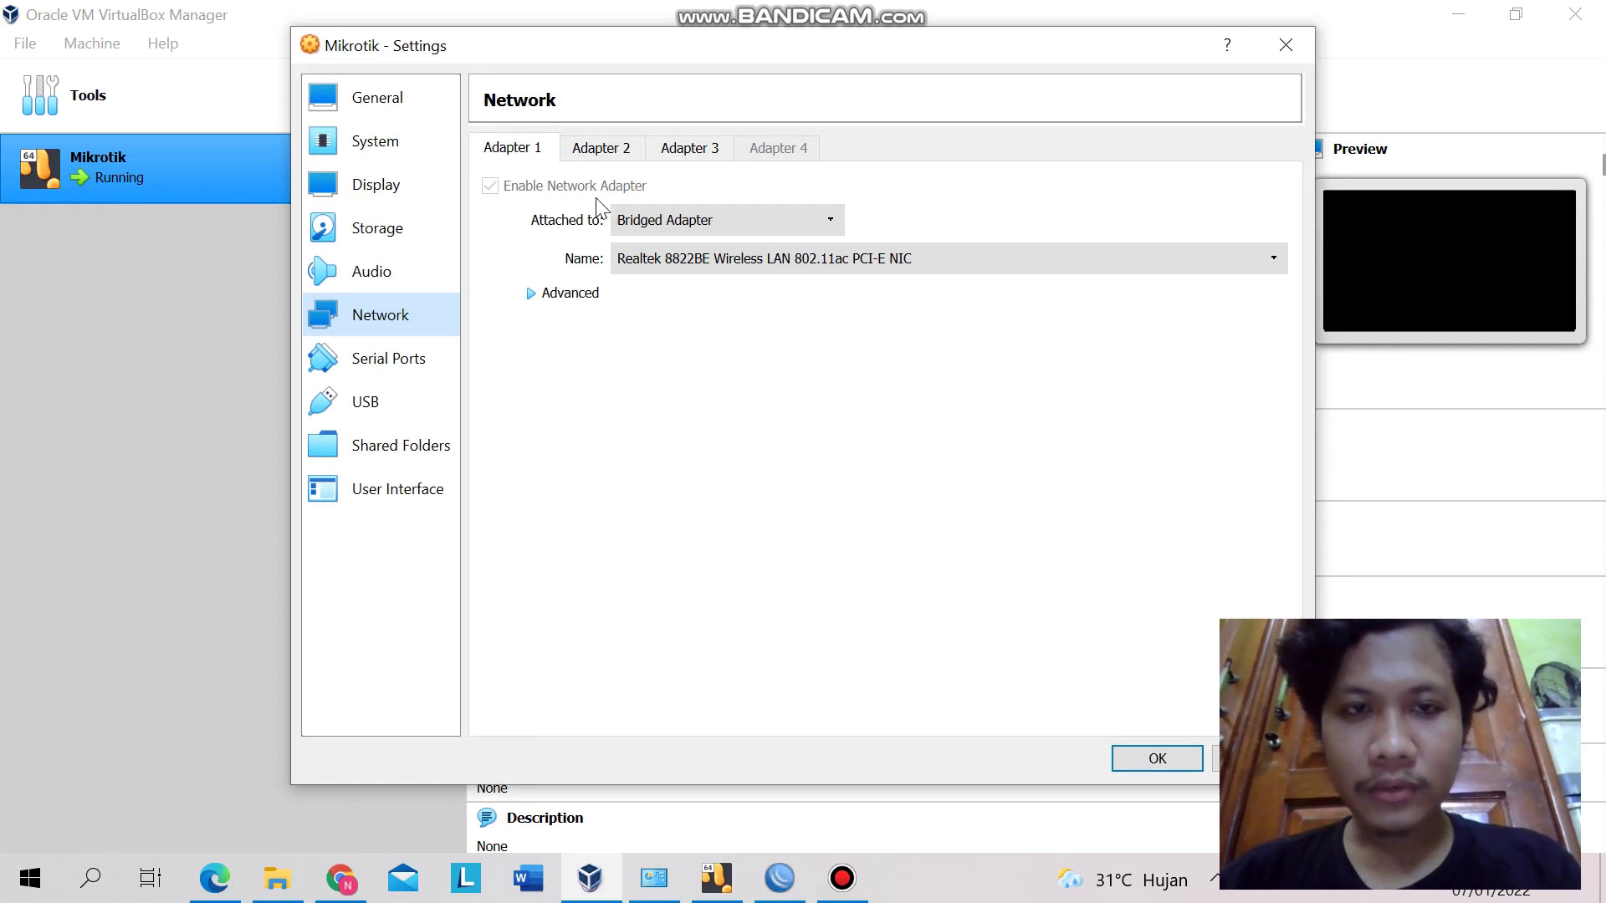
pyautogui.click(684, 152)
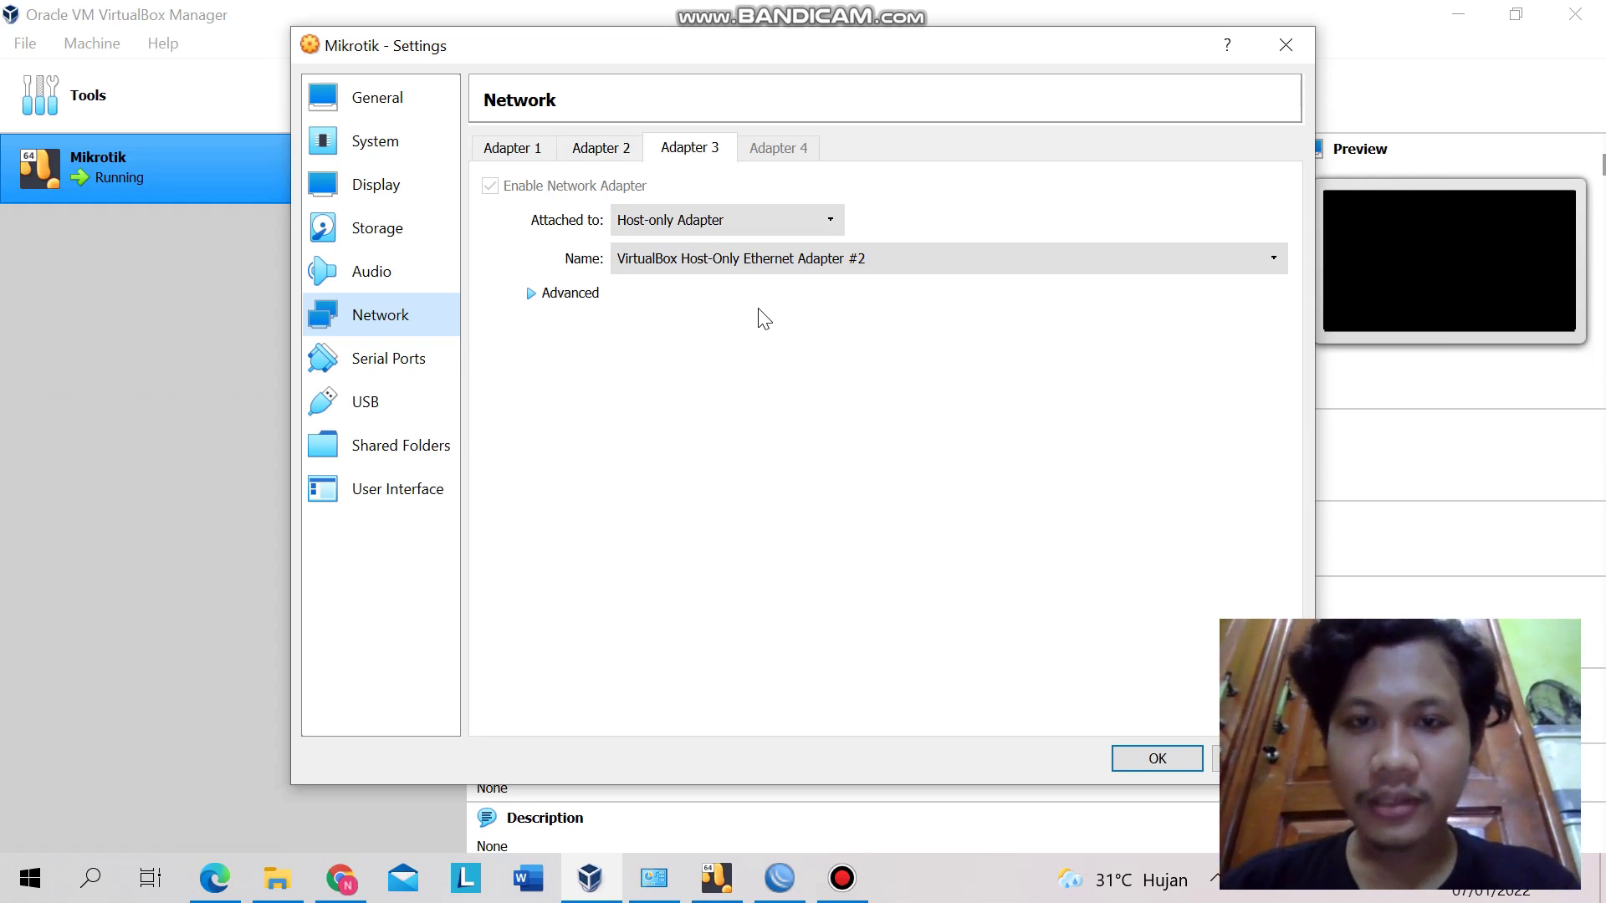
pyautogui.click(1277, 55)
pyautogui.hotkey('alt', 'Tab')
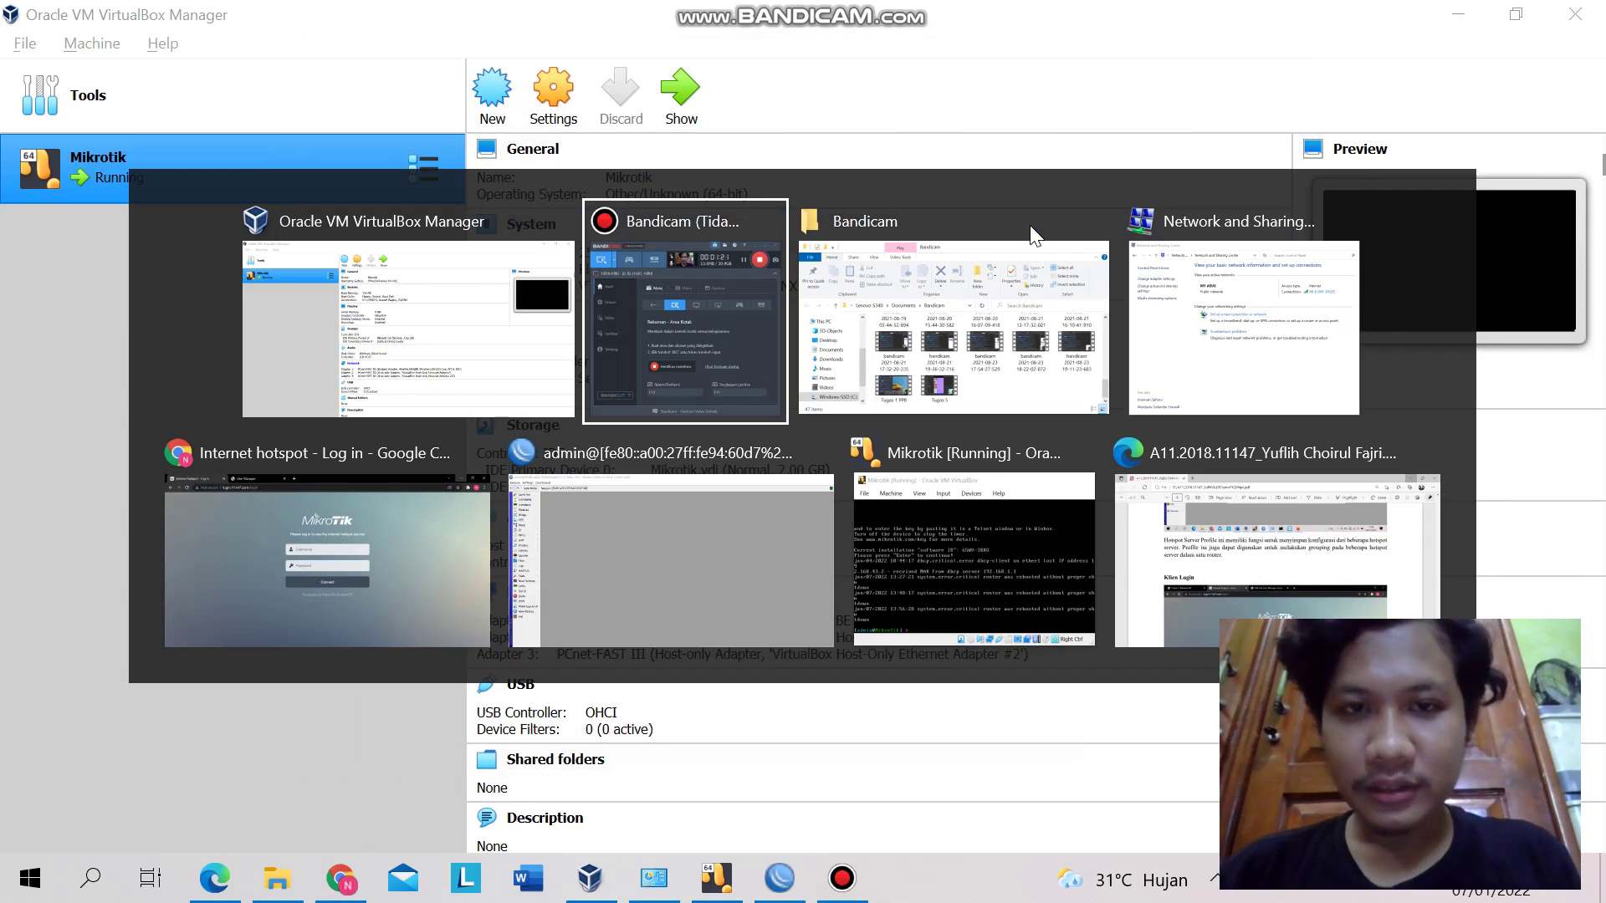
# - Power off the Mikrotik VM, start it again, and dismiss the keyboard auto-capture notice
pyautogui.hotkey('alt', 'Tab')
pyautogui.hotkey('alt', 'Tab')
pyautogui.hotkey('alt', 'Tab')
pyautogui.hotkey('alt', 'Tab')
pyautogui.hotkey('alt', 'Tab')
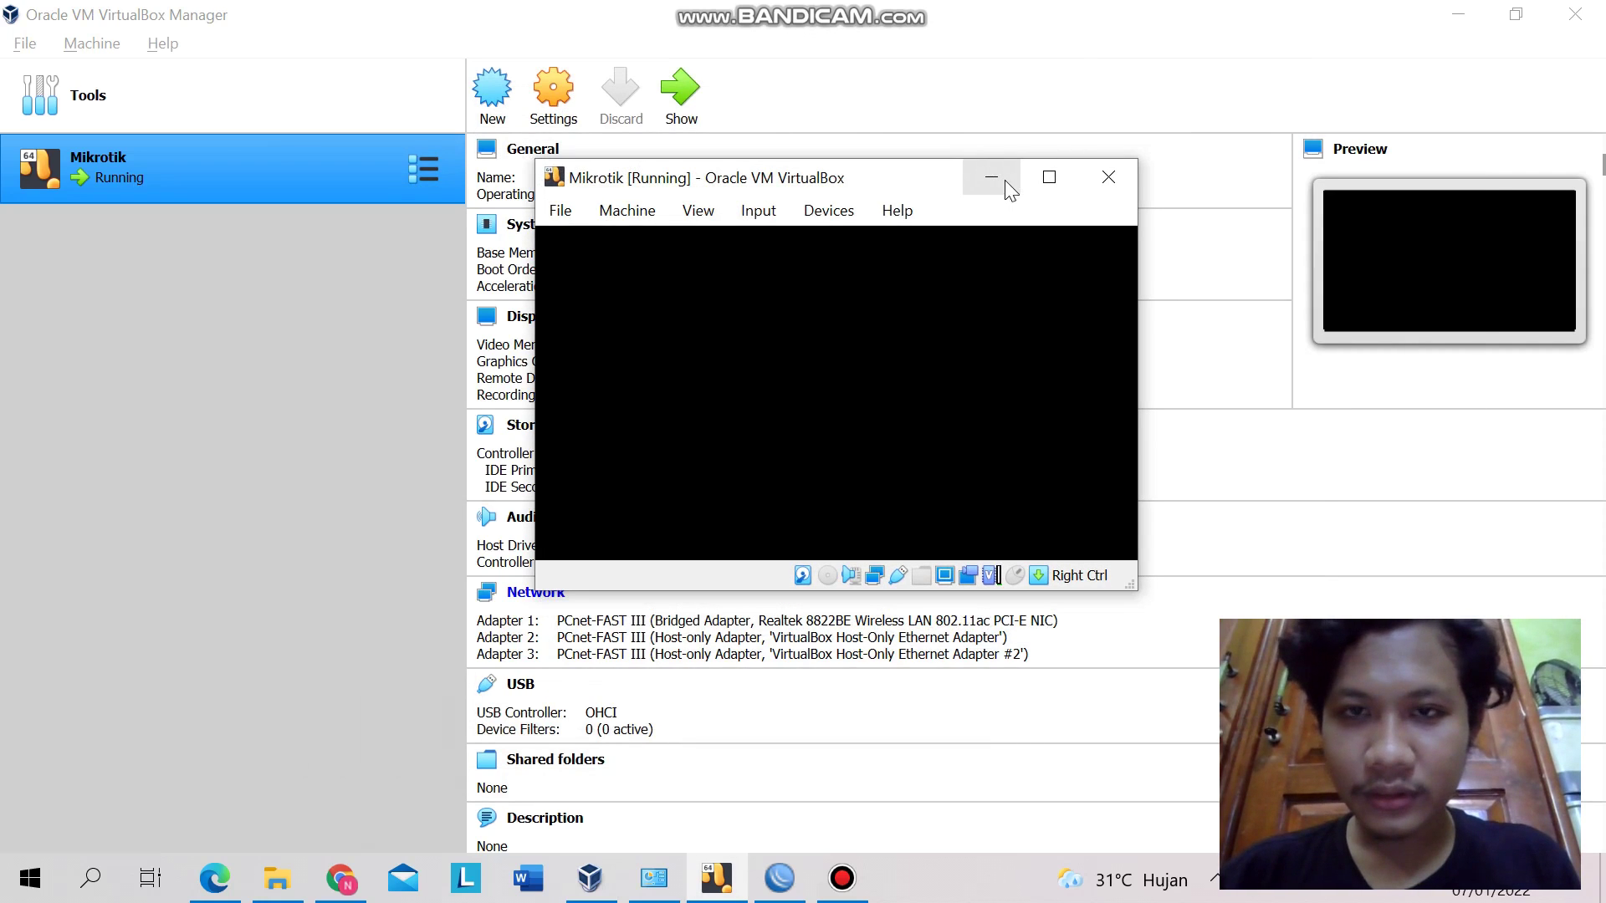
pyautogui.click(1108, 196)
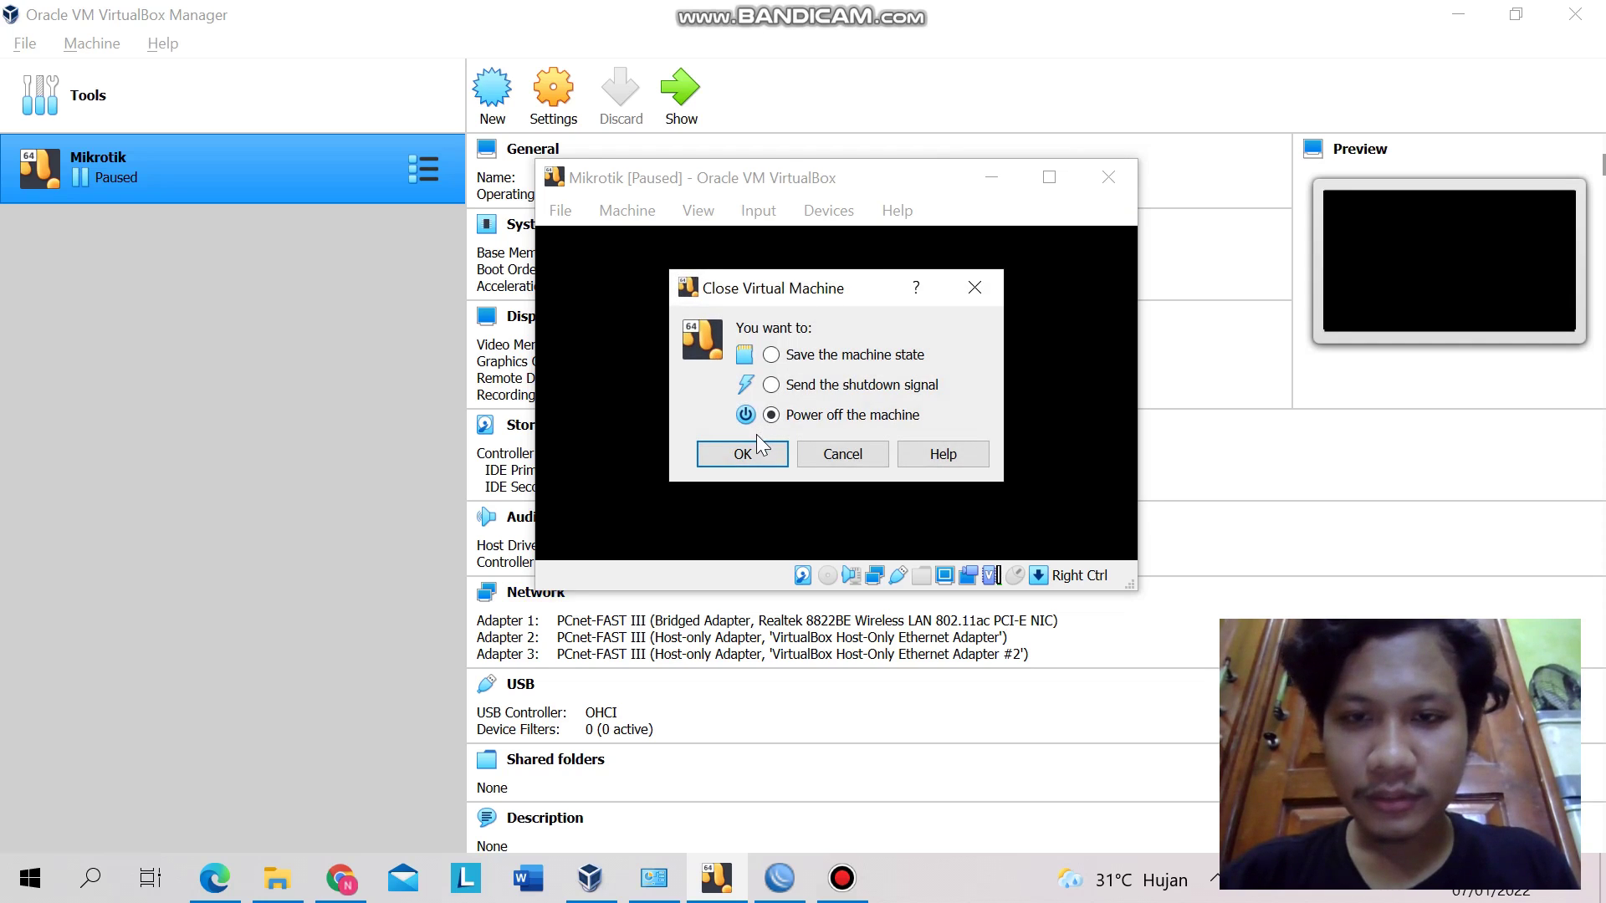
pyautogui.click(761, 450)
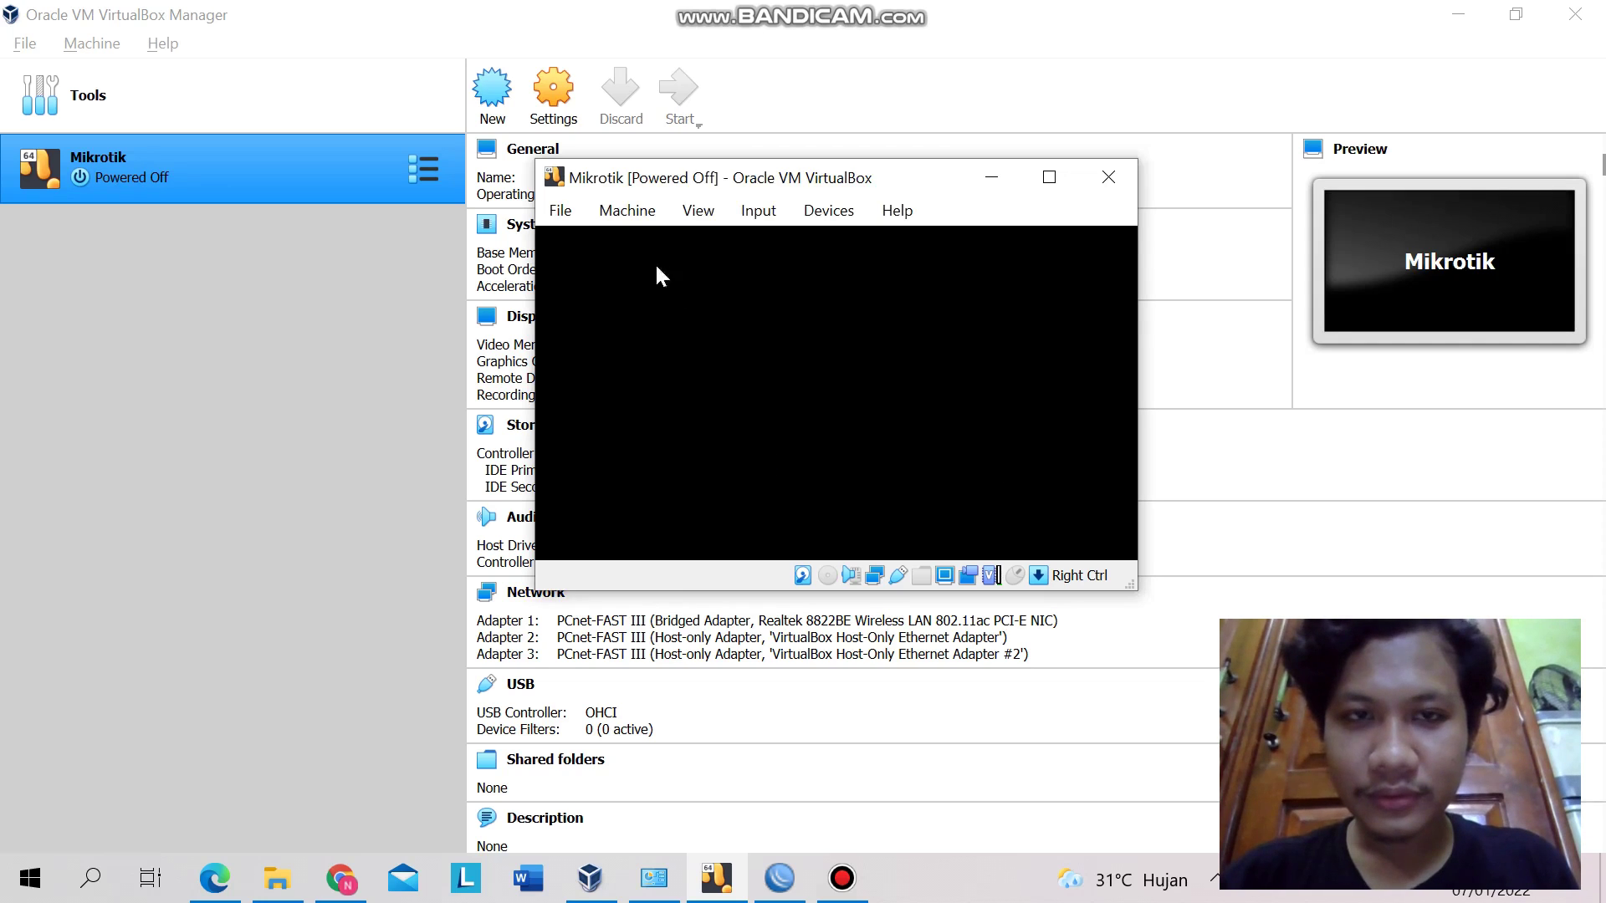
pyautogui.click(664, 106)
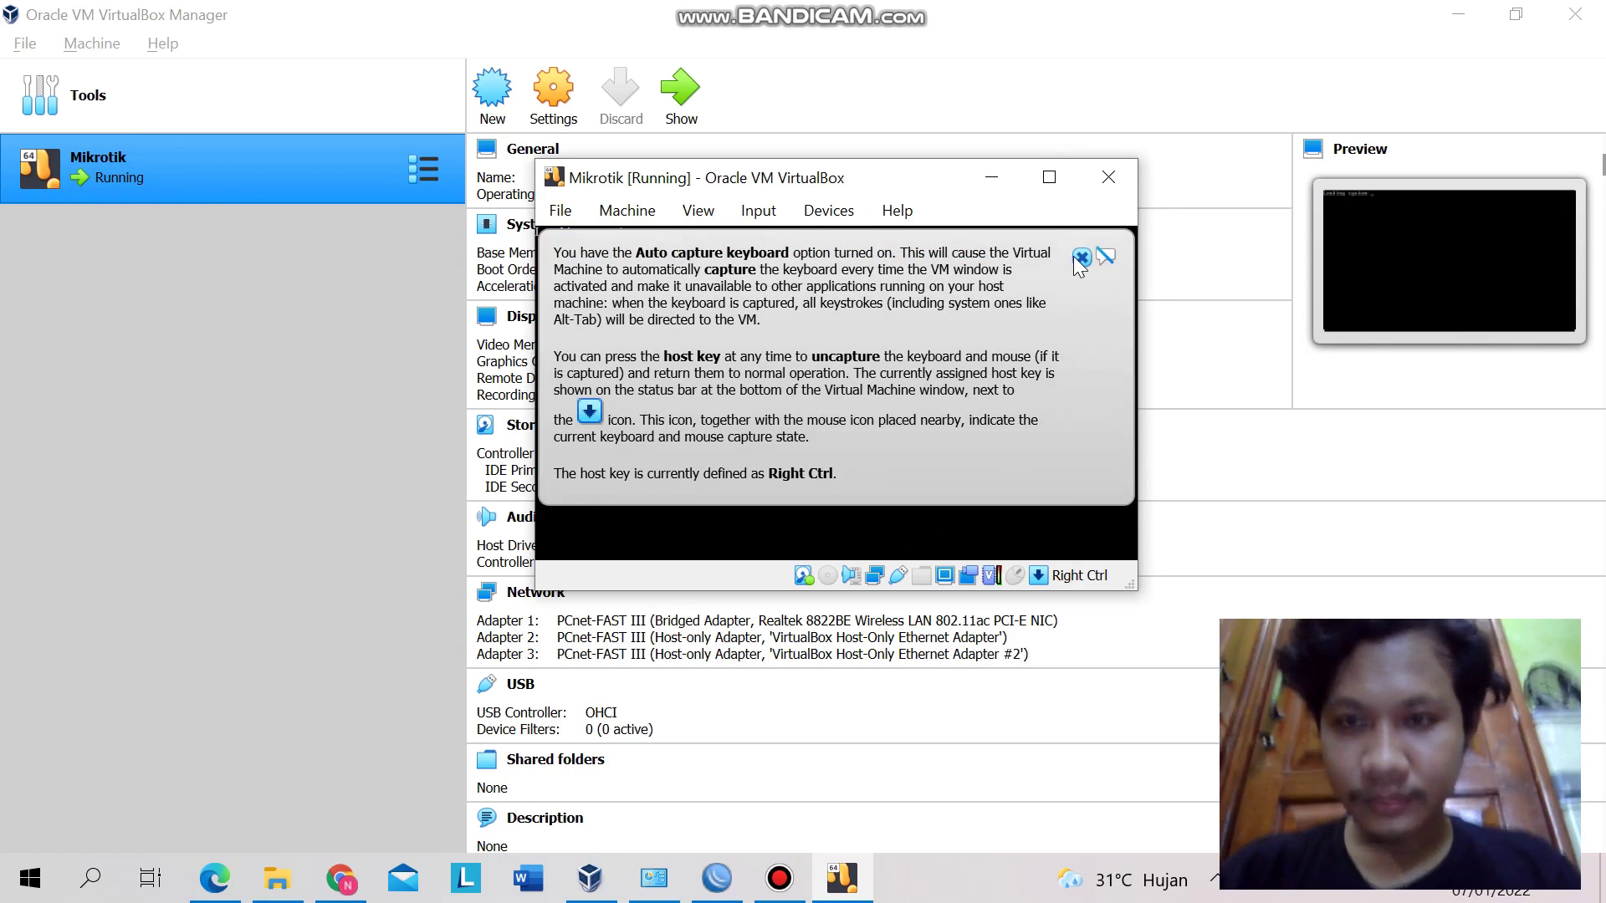
pyautogui.click(1081, 257)
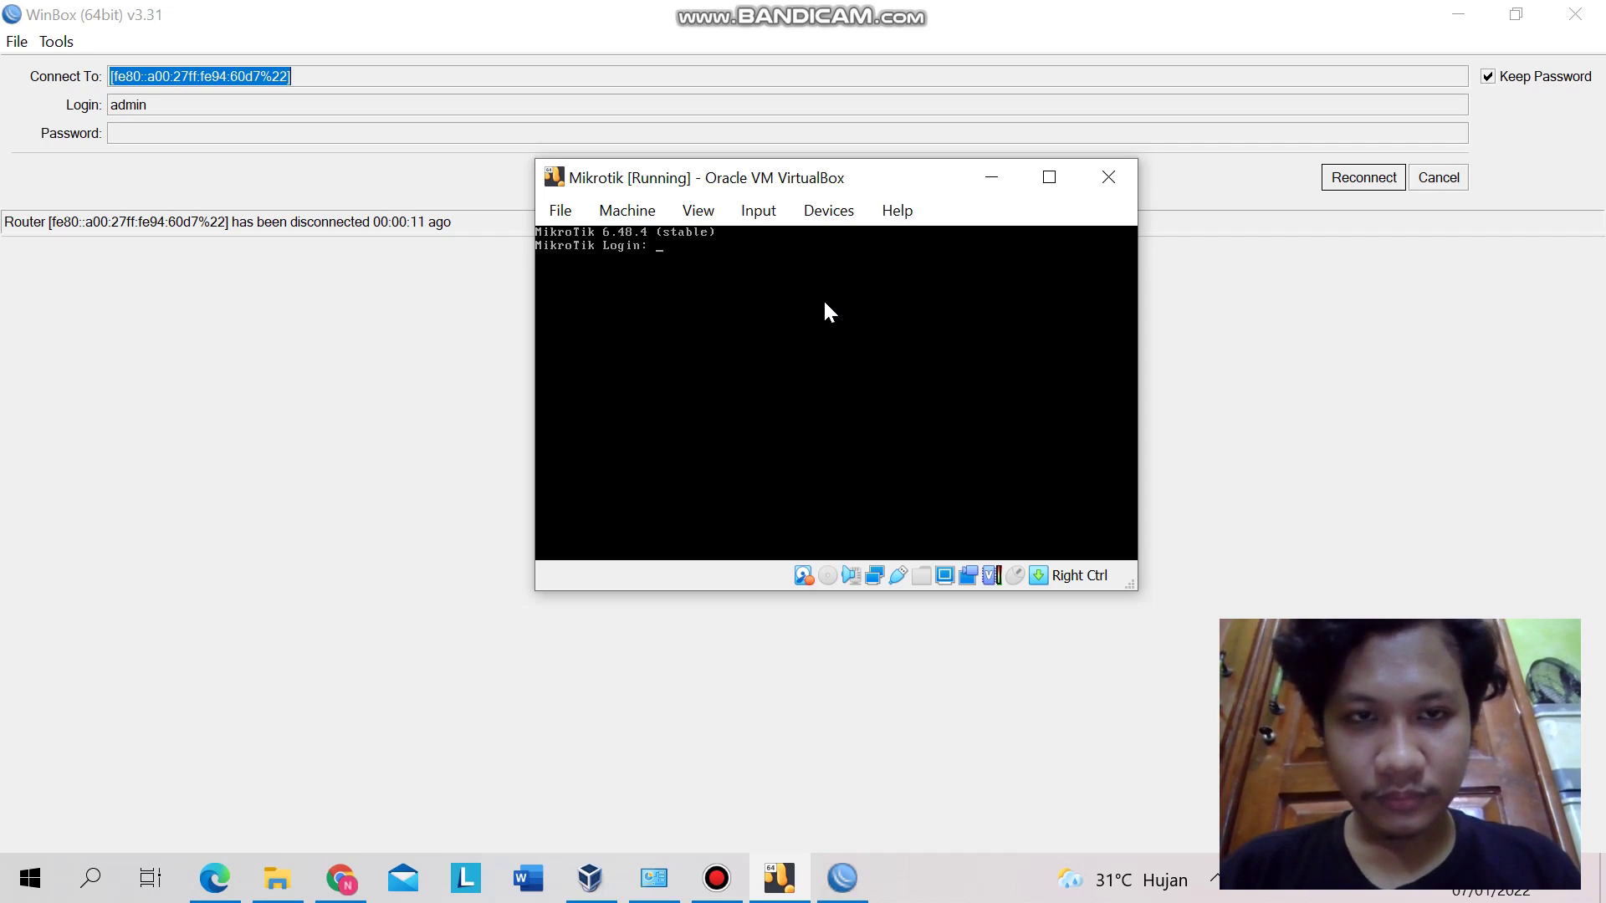
# - Log in to the MikroTik console as admin, then minimize the VM window to reveal WinBox
pyautogui.write('aaaad')
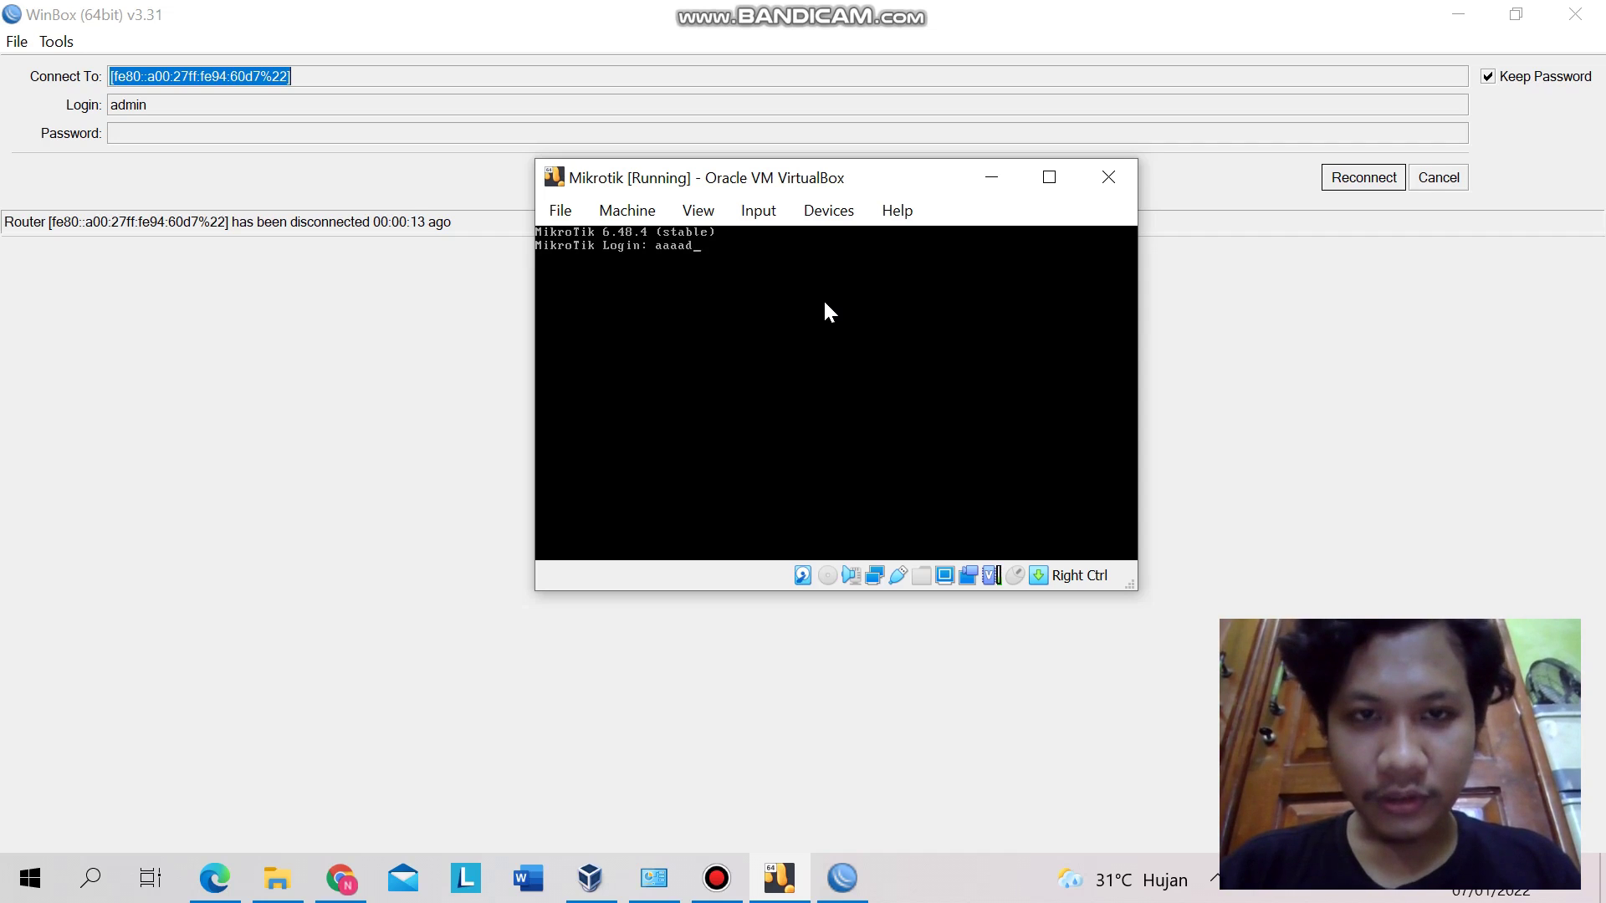
pyautogui.press('BackSpace')
pyautogui.press('BackSpace')
pyautogui.press('BackSpace')
pyautogui.press('BackSpace')
pyautogui.write('dmin')
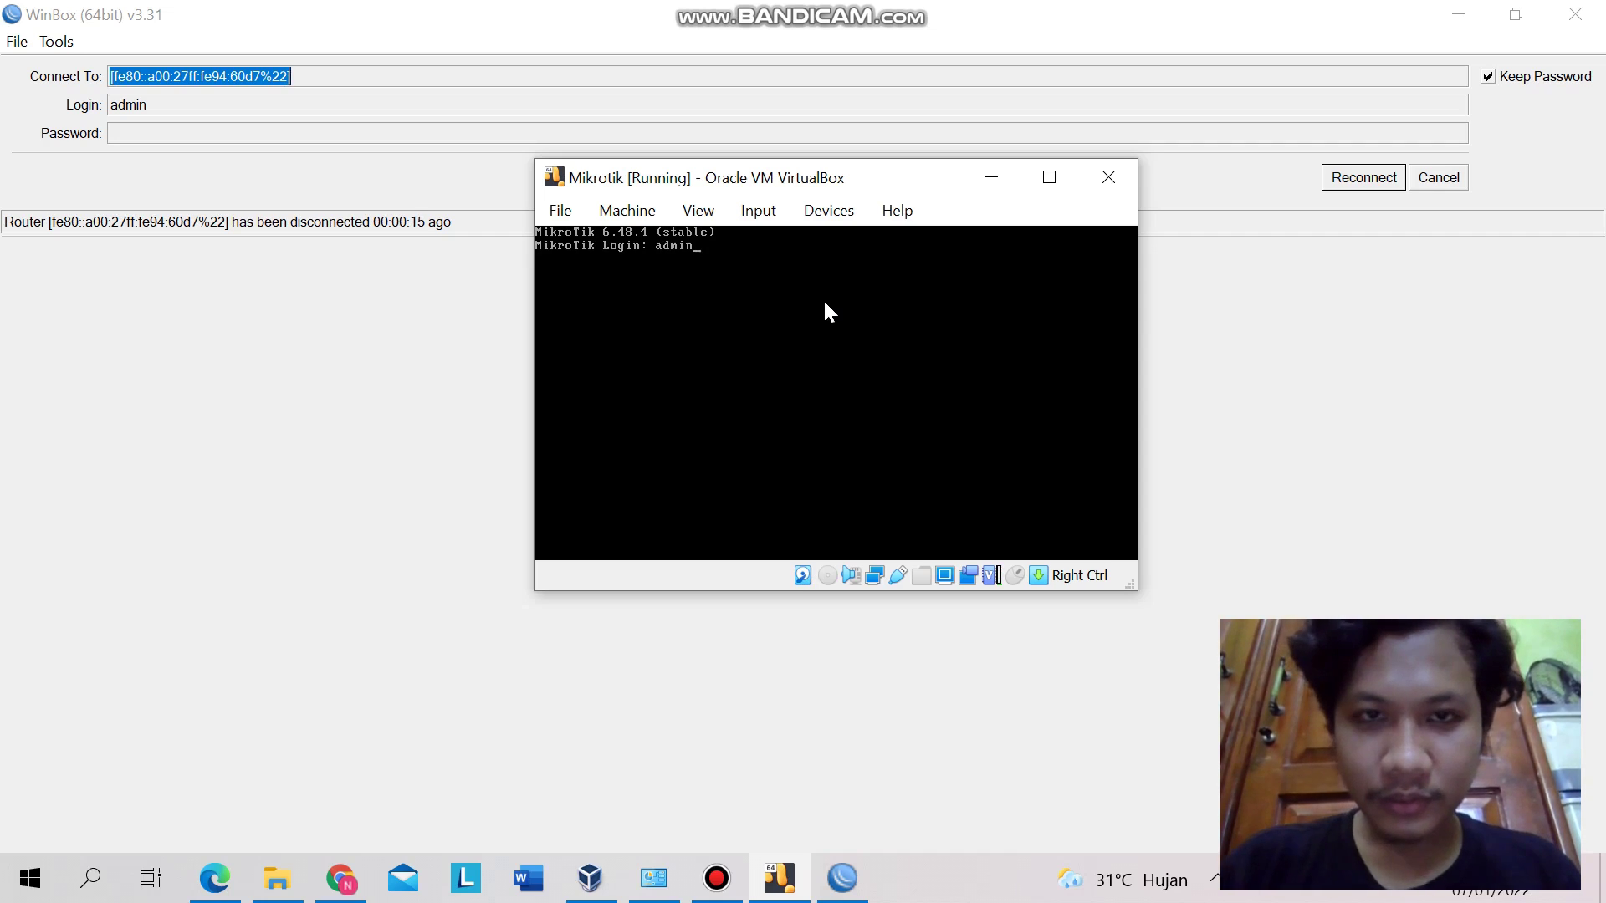
pyautogui.press('Return')
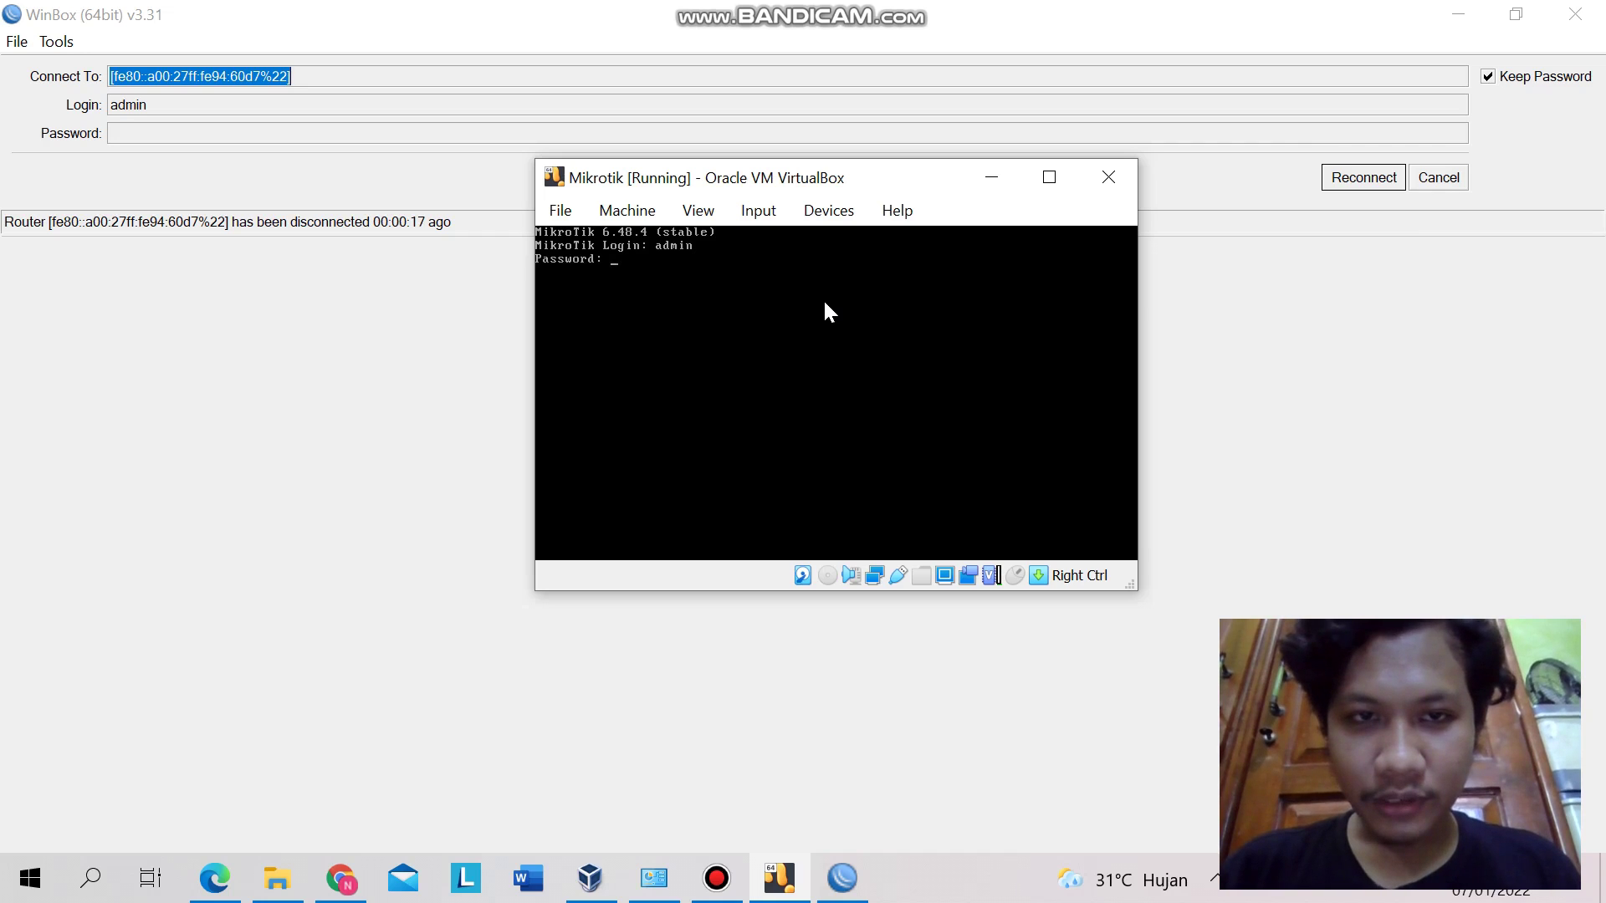
pyautogui.press('Return')
pyautogui.press('Return')
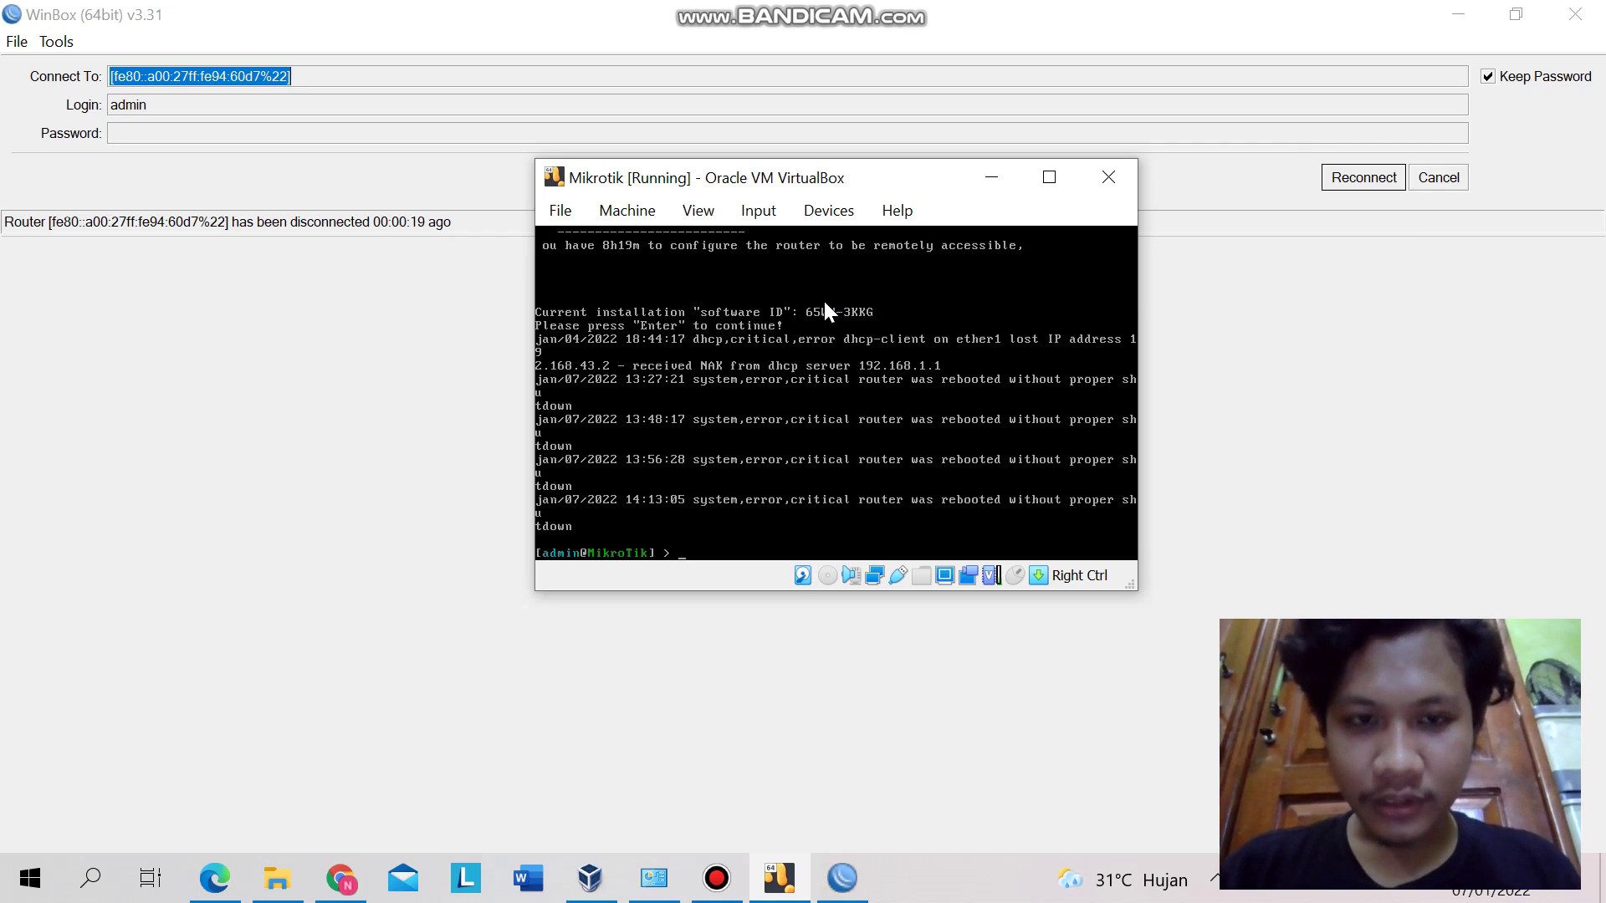
pyautogui.click(987, 177)
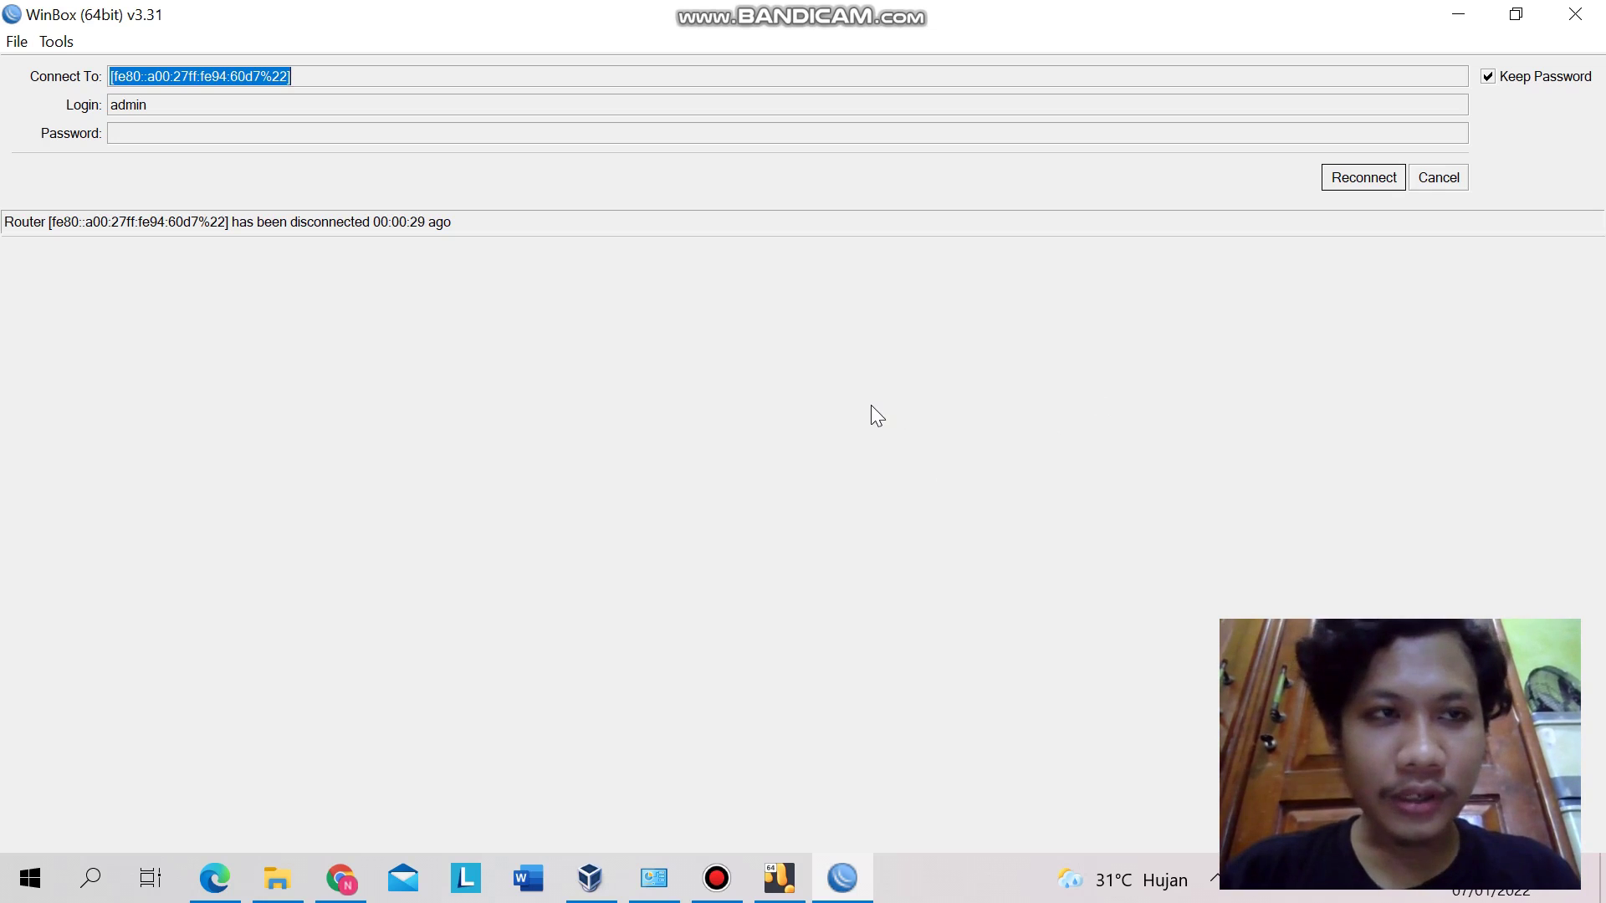
# - Reconnect WinBox to the router maximized and list the interfaces ether1, ether2 and ether3
pyautogui.click(1372, 182)
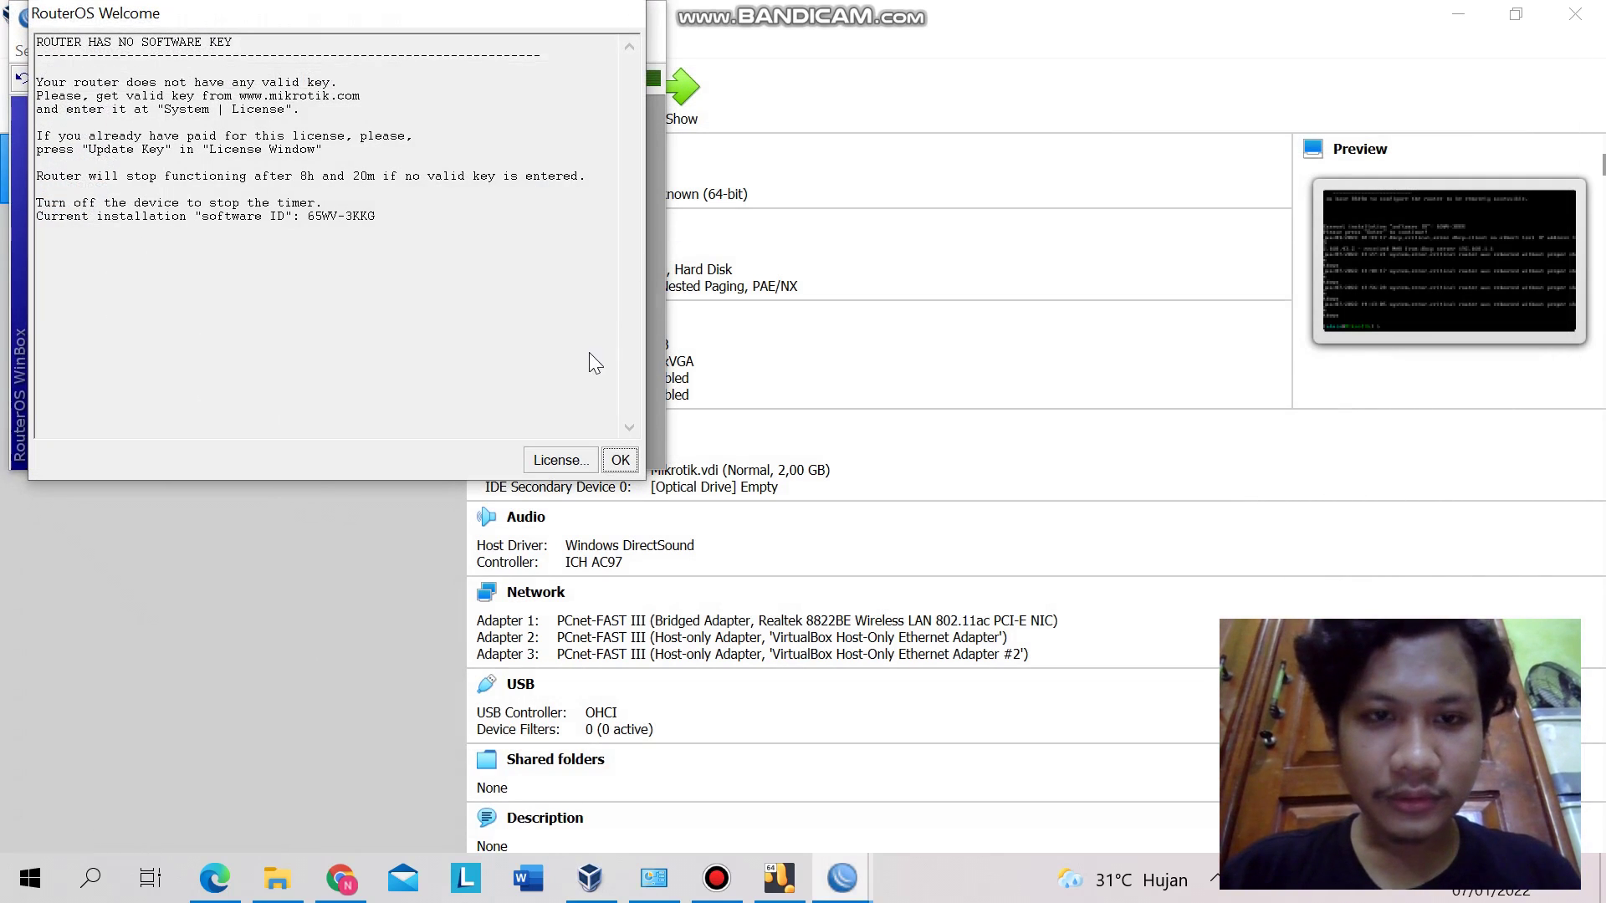
pyautogui.click(621, 459)
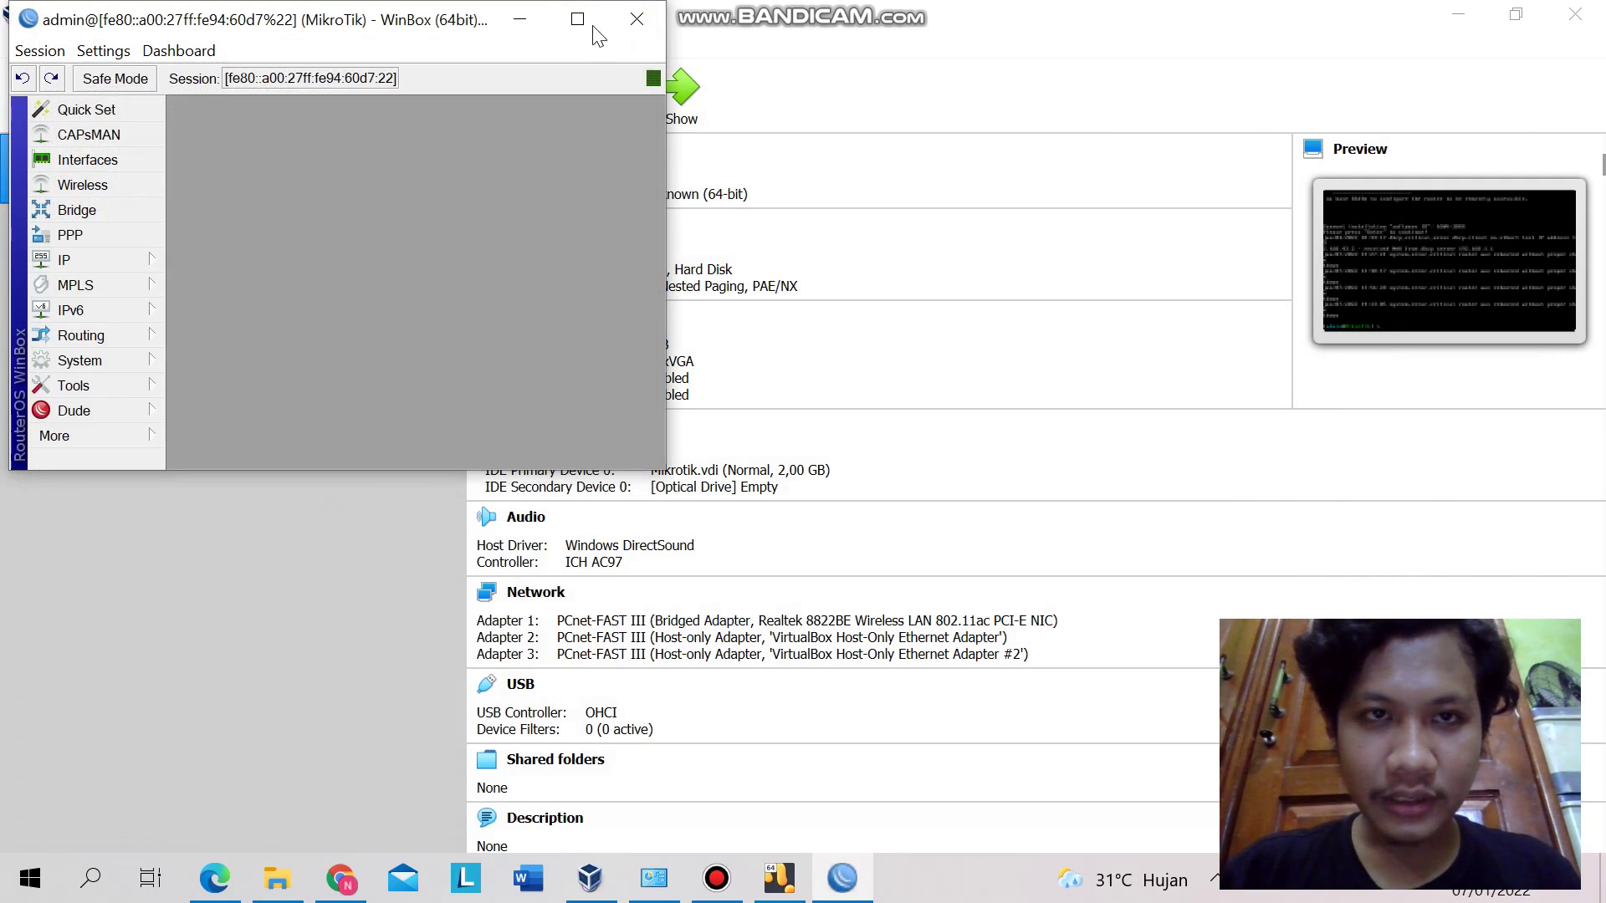
pyautogui.click(587, 22)
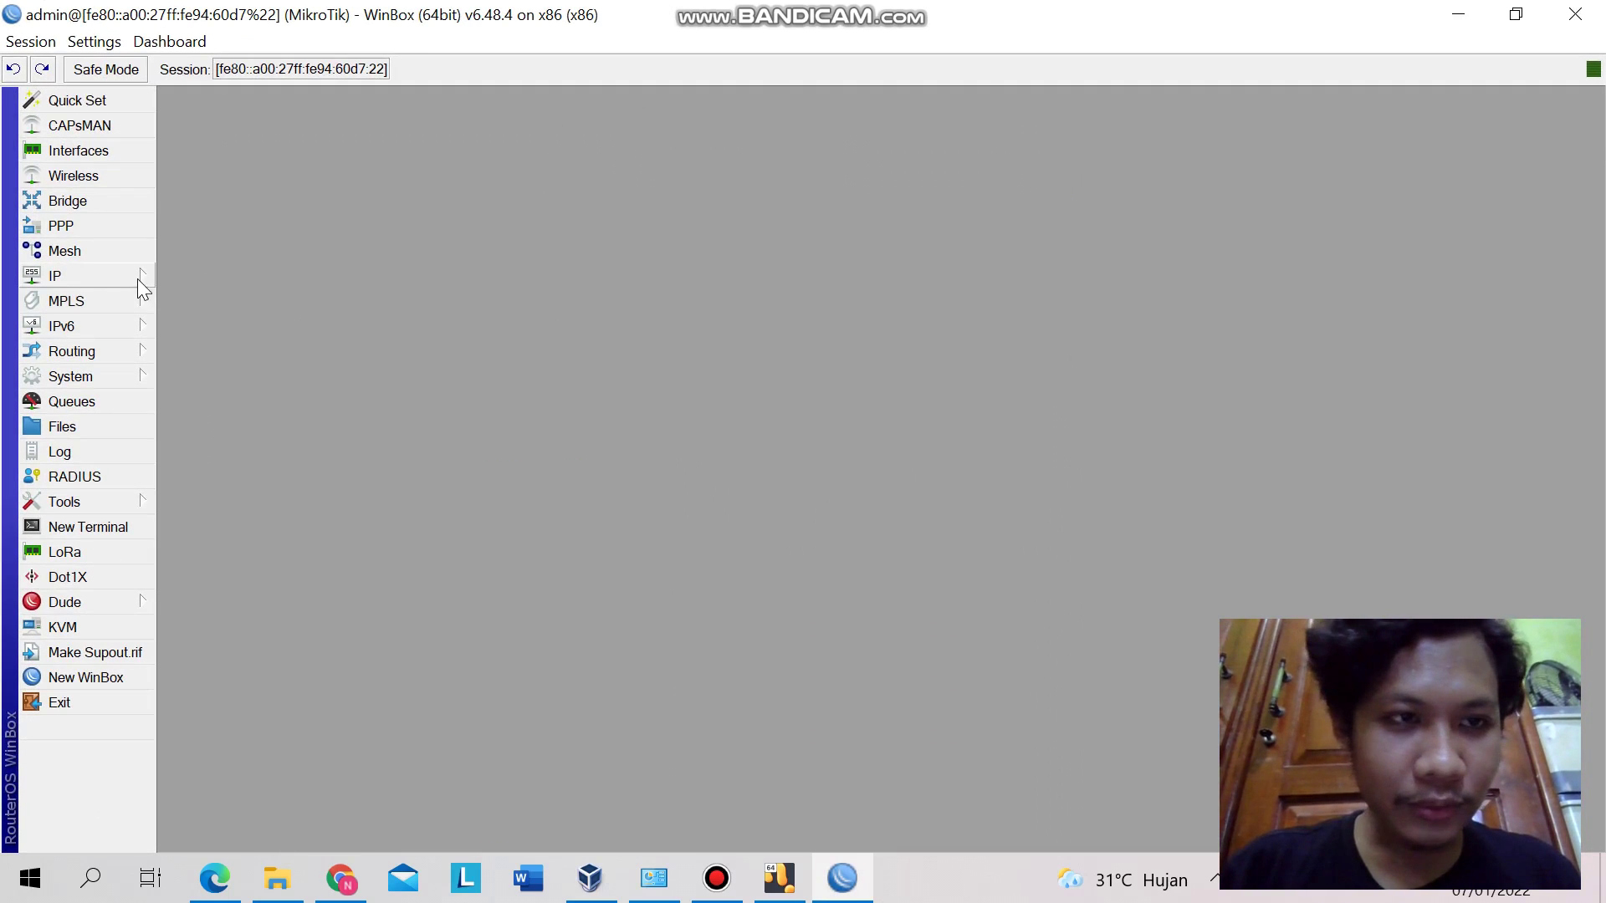
pyautogui.click(96, 150)
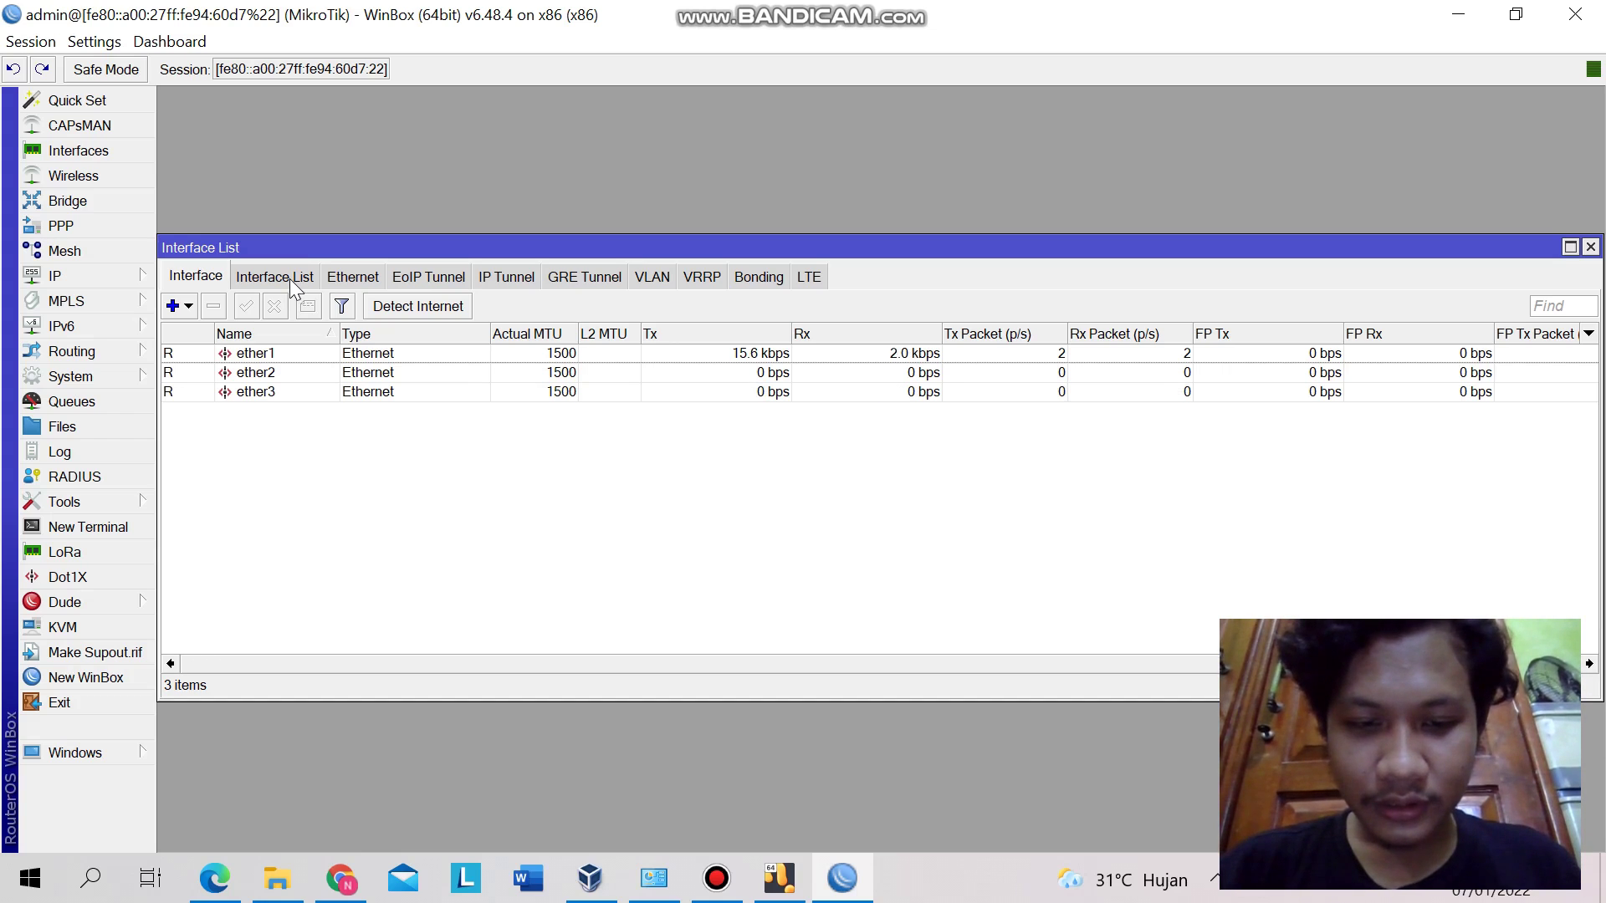
# - Check under IP > DHCP Client that ether1 holds 192.168.43.2/24, then close both windows
pyautogui.click(145, 276)
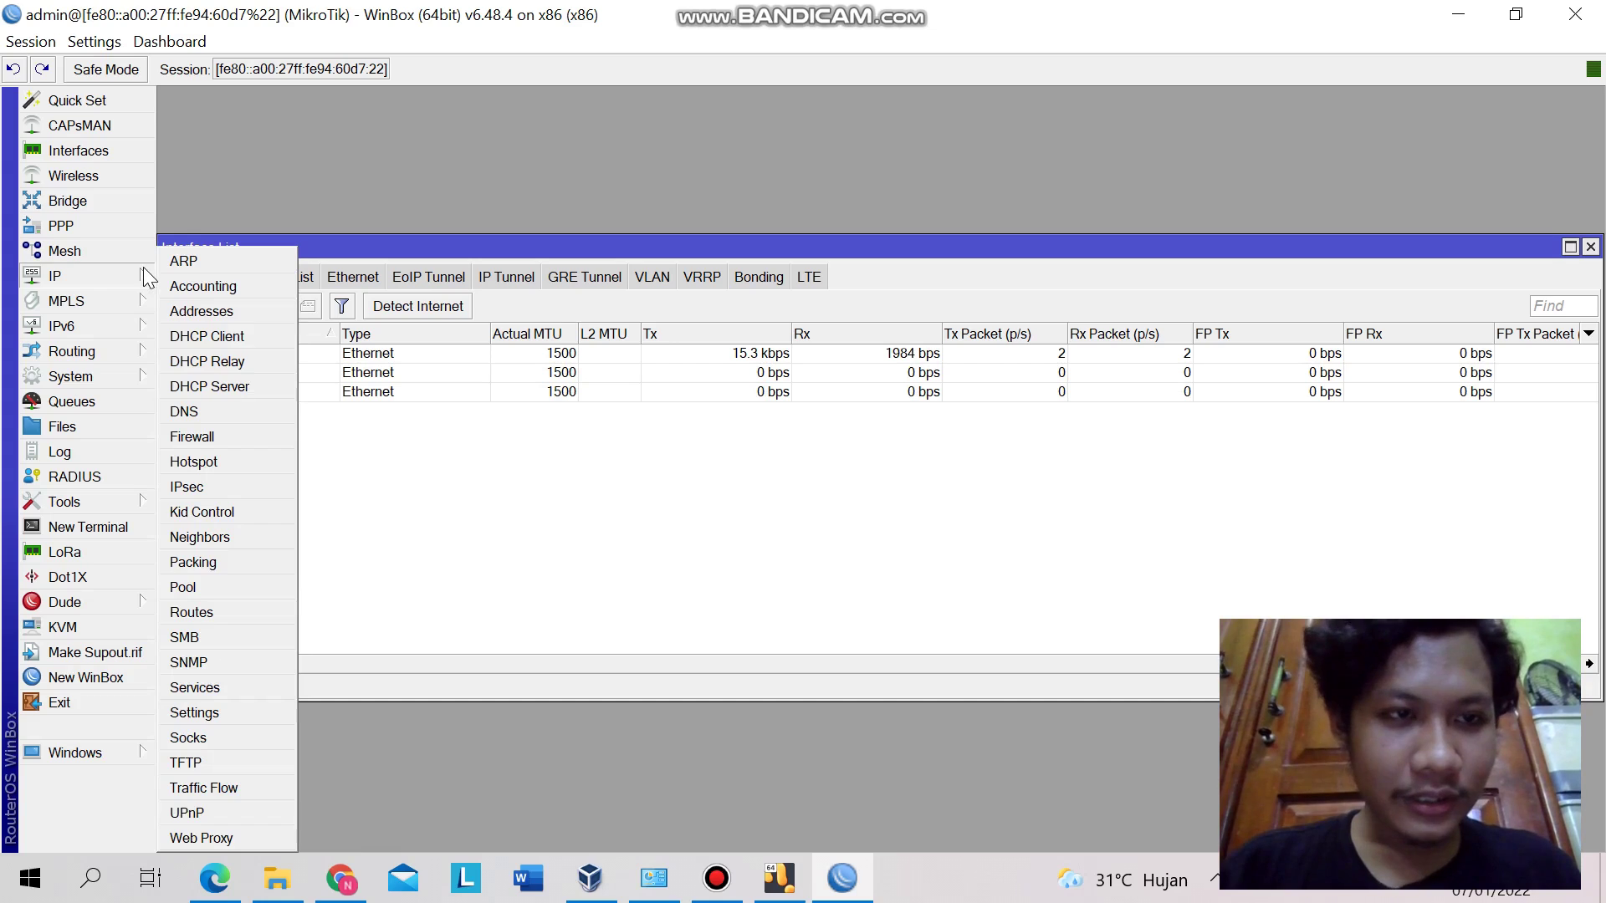
pyautogui.click(200, 337)
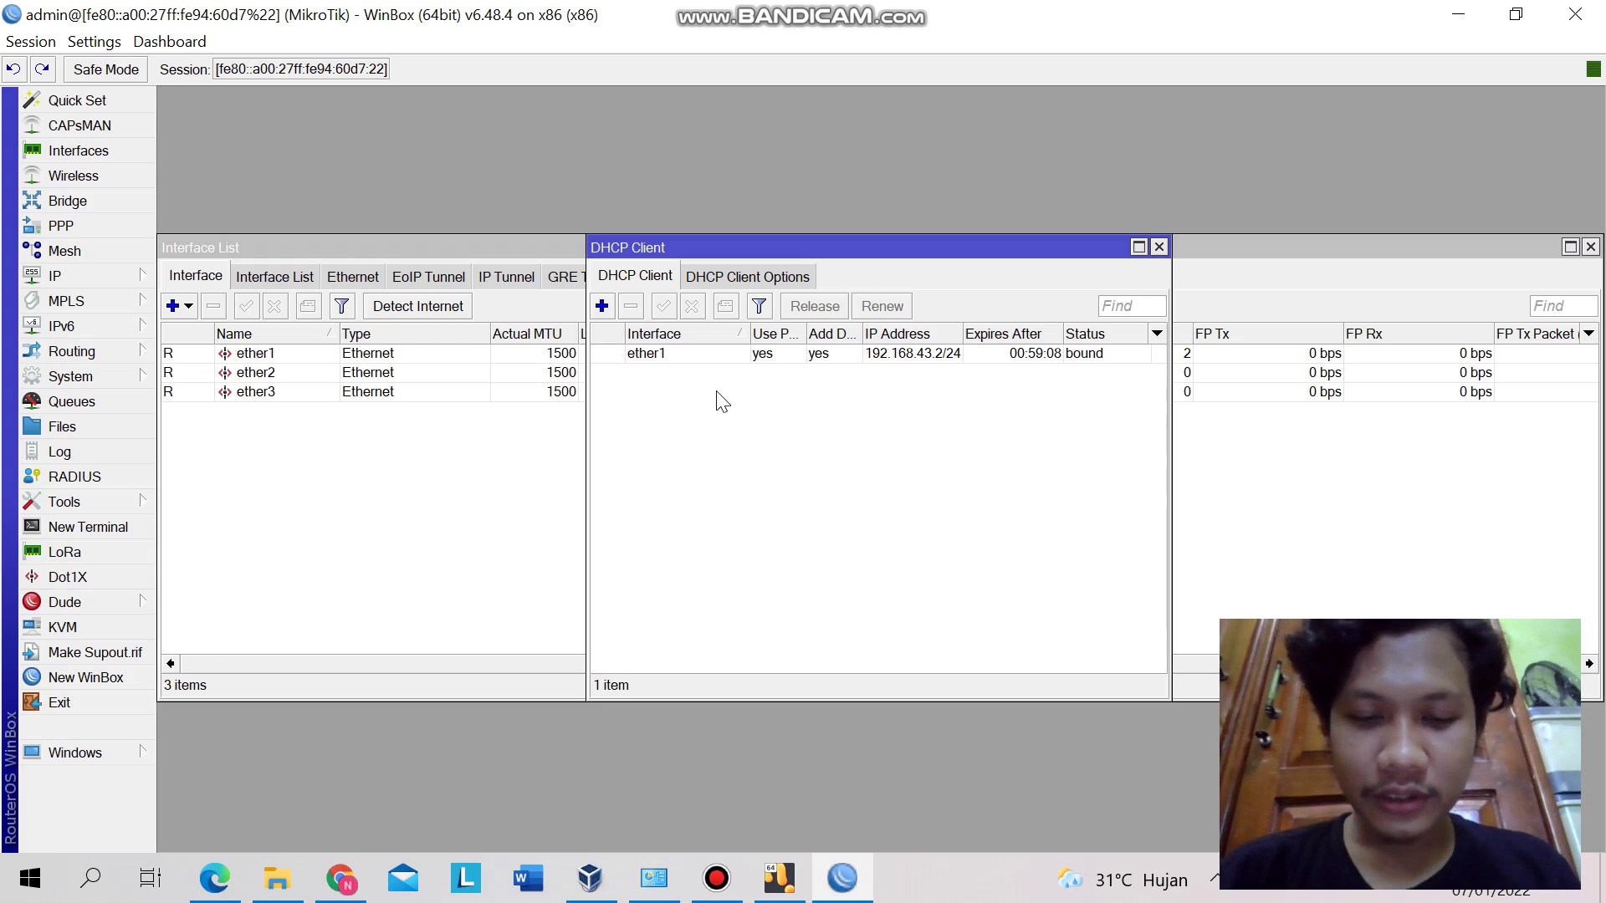
pyautogui.click(1159, 247)
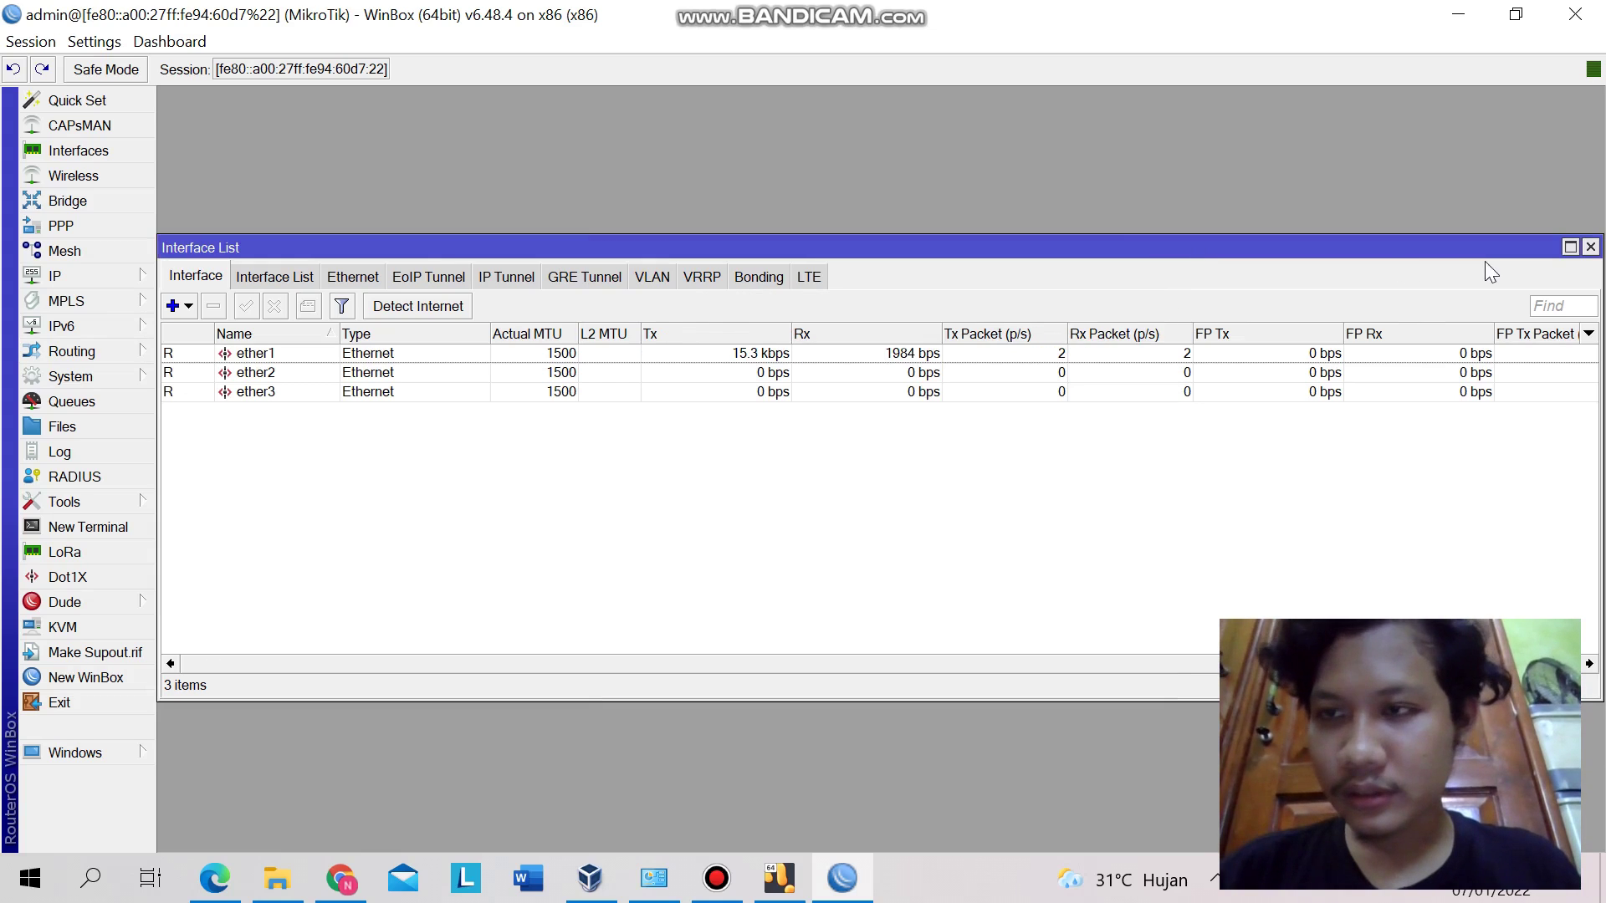
pyautogui.click(1590, 247)
pyautogui.click(142, 269)
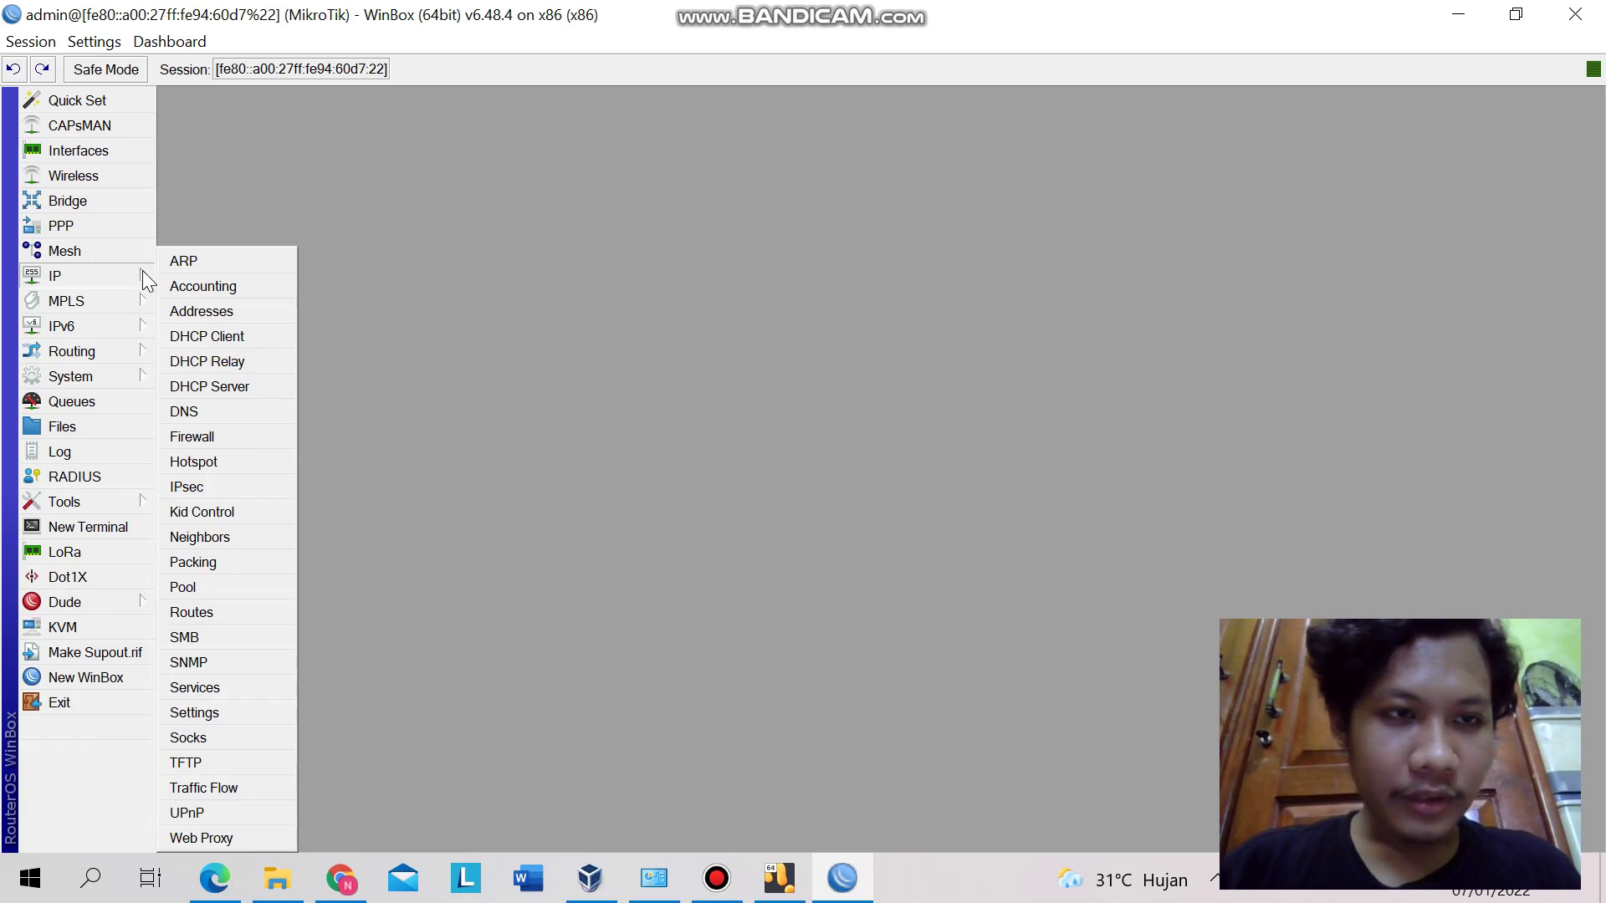
pyautogui.click(189, 315)
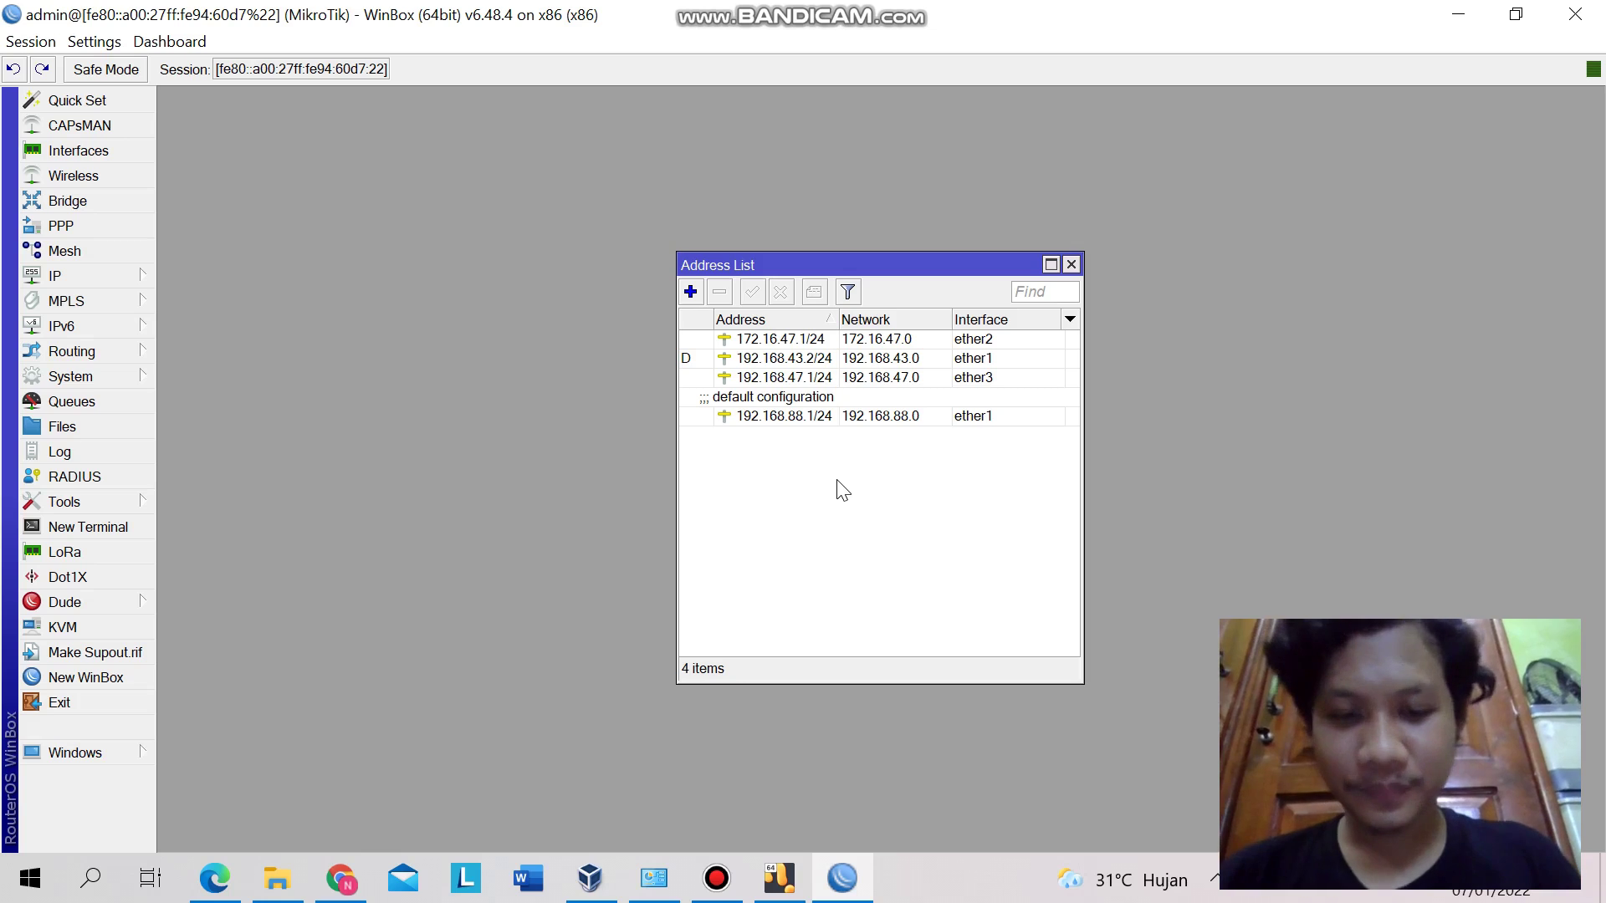
pyautogui.click(1072, 272)
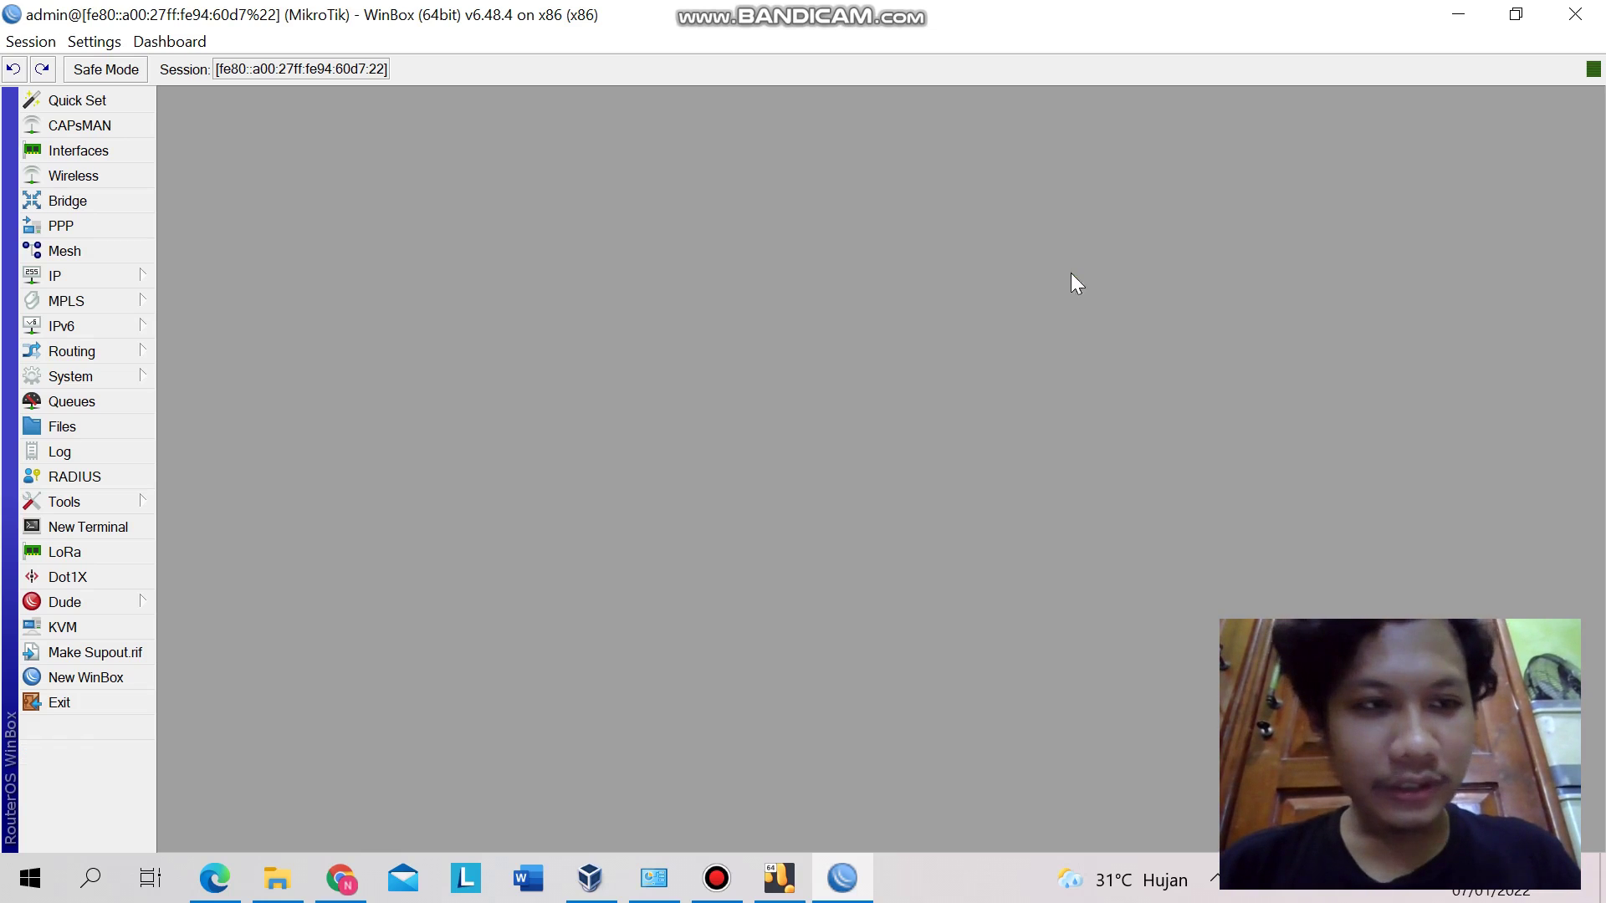
pyautogui.click(139, 275)
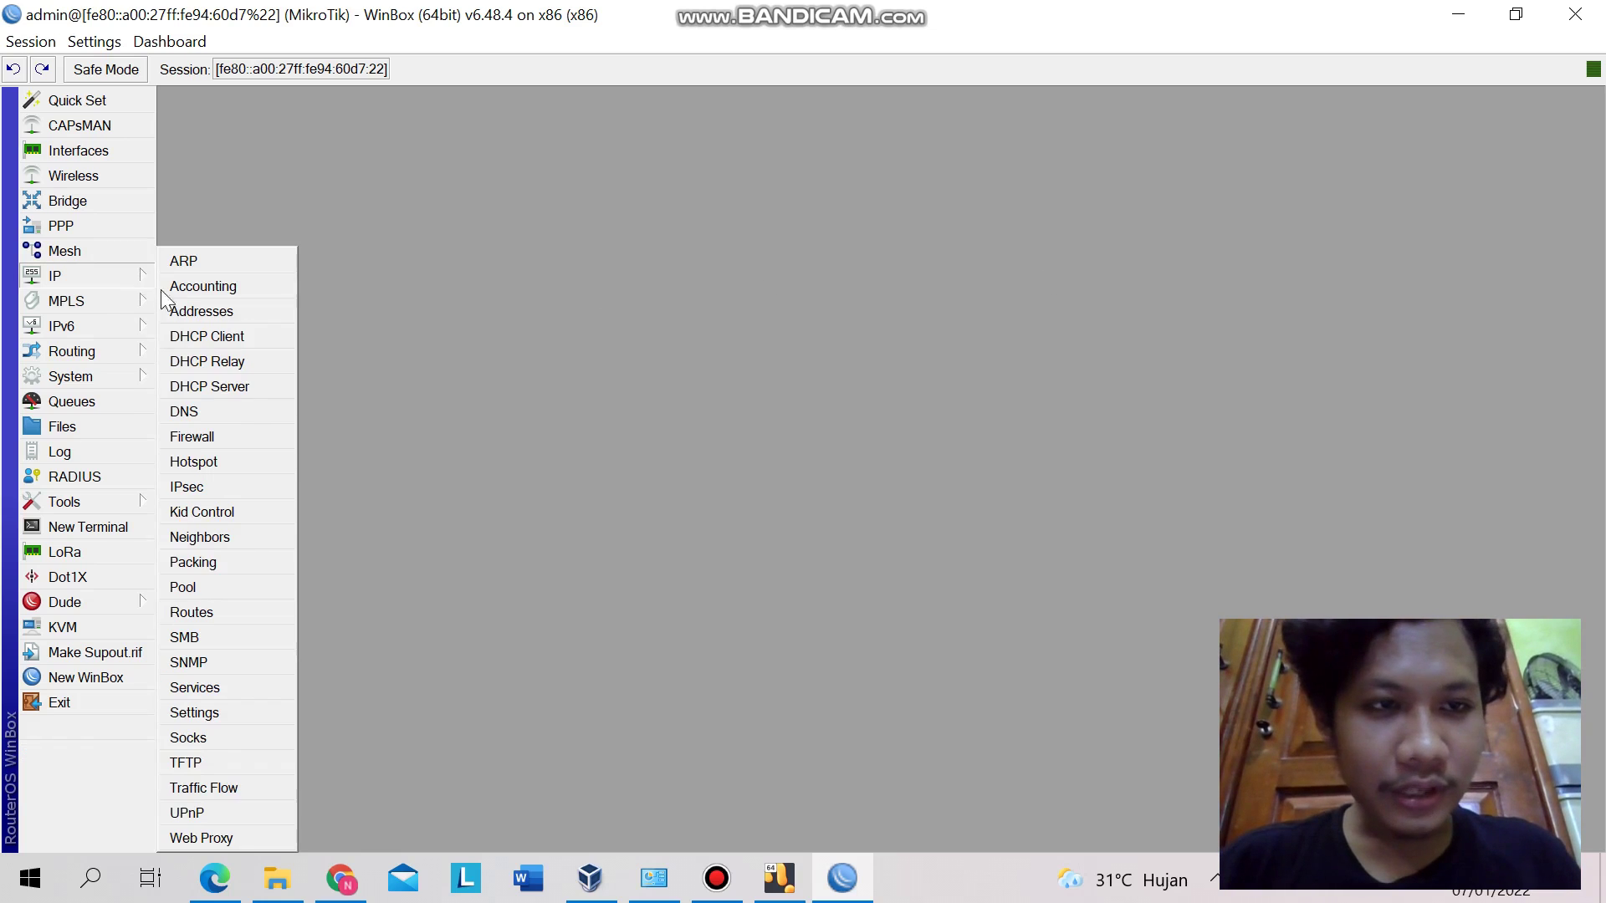
pyautogui.click(212, 385)
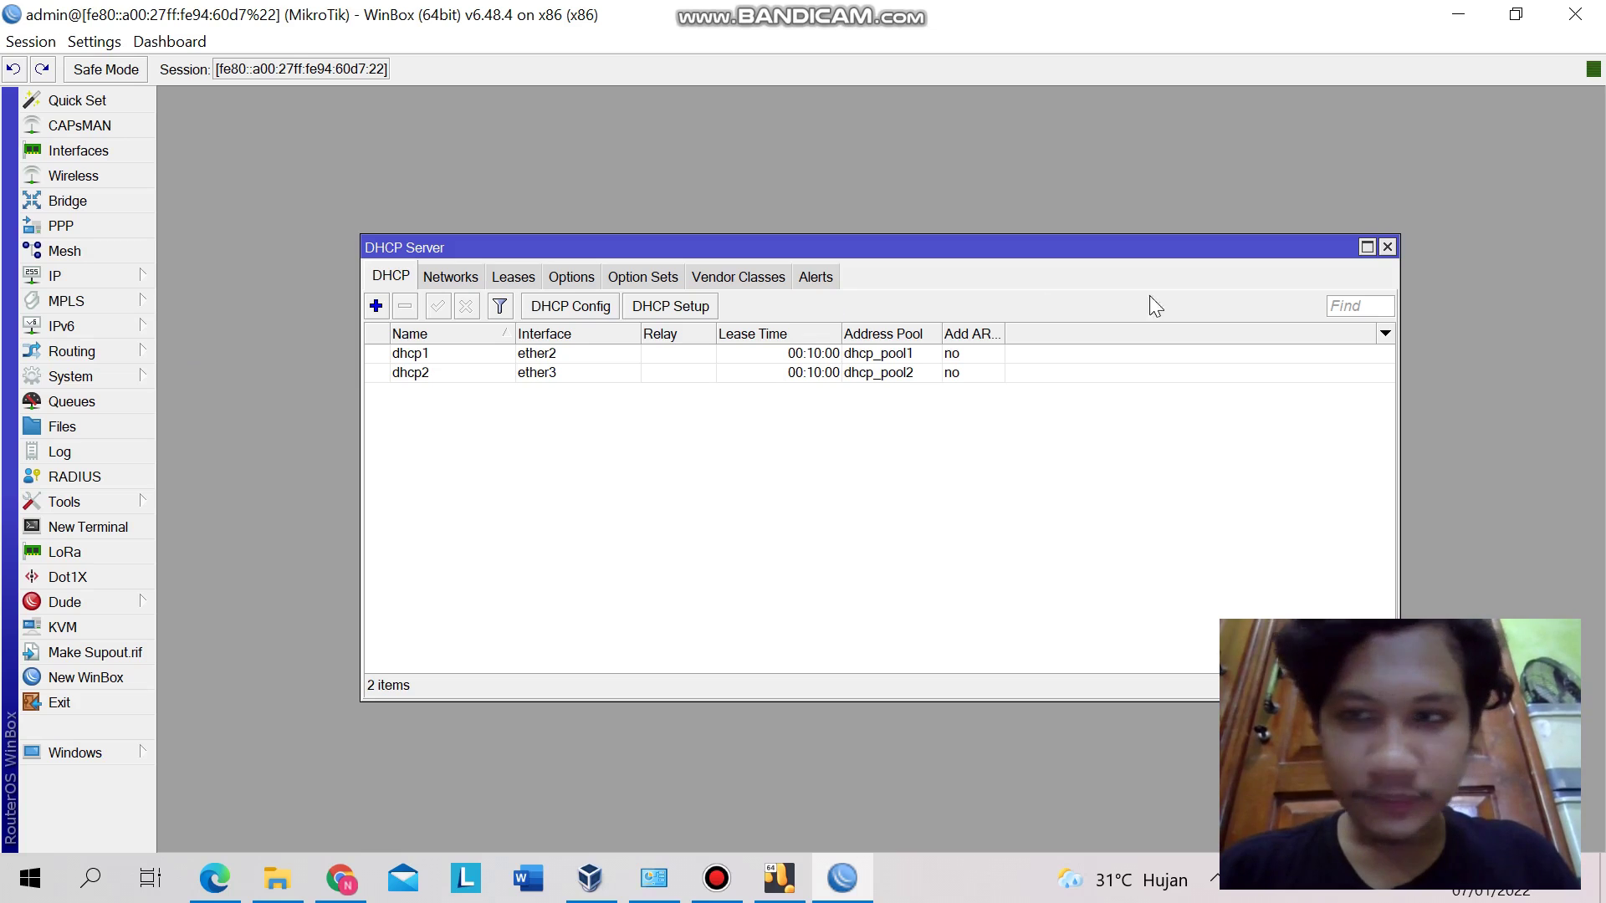
pyautogui.click(1386, 247)
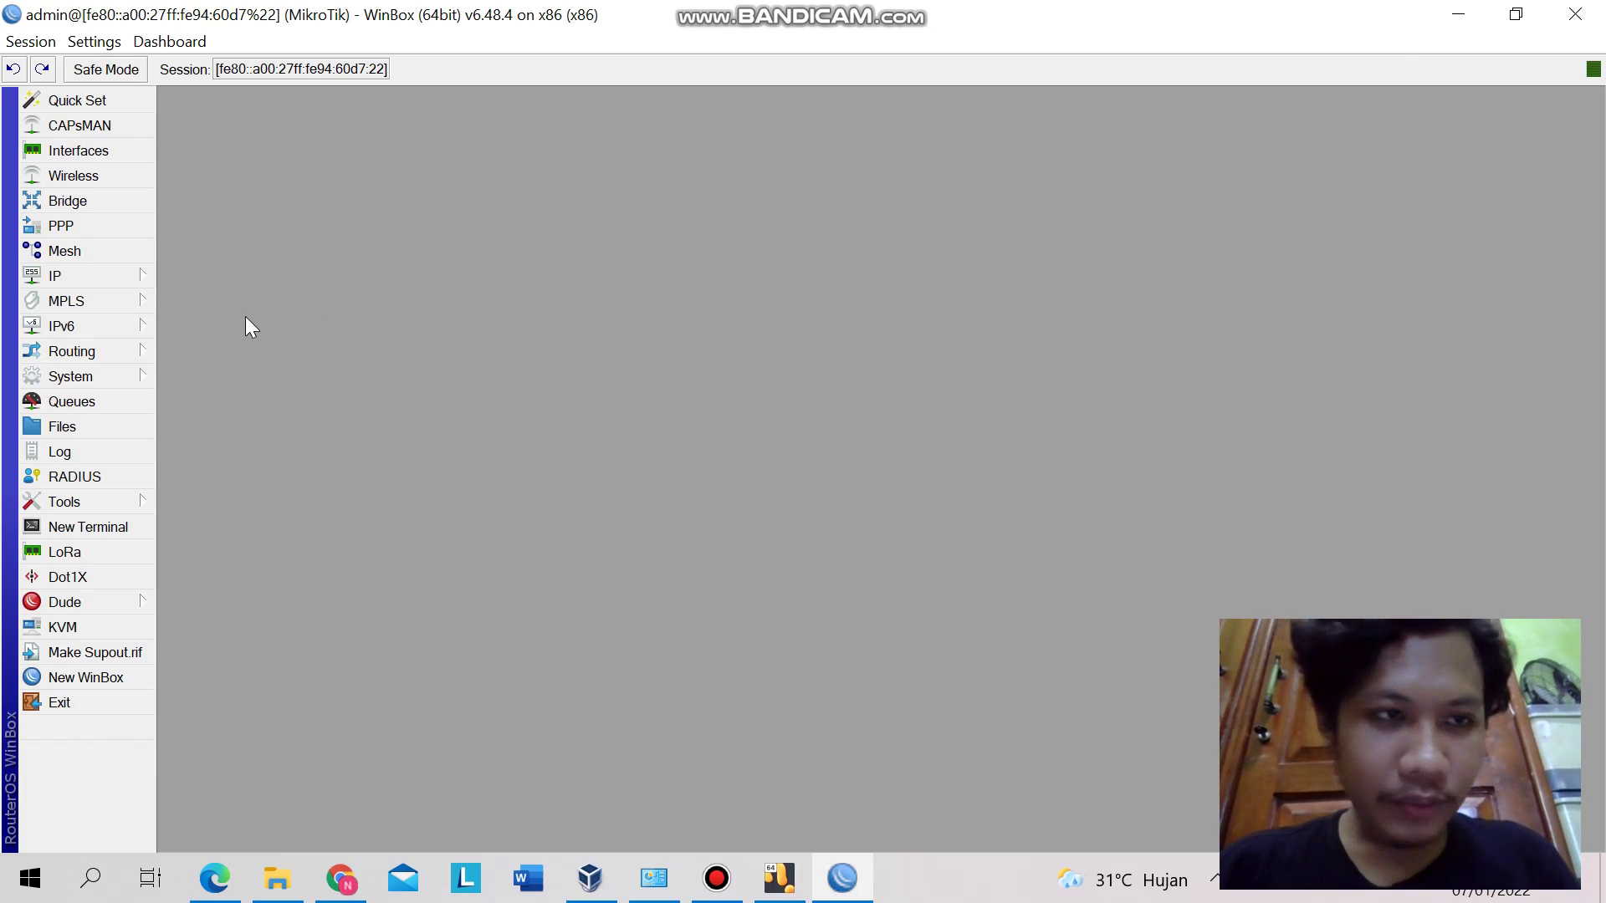
pyautogui.click(149, 279)
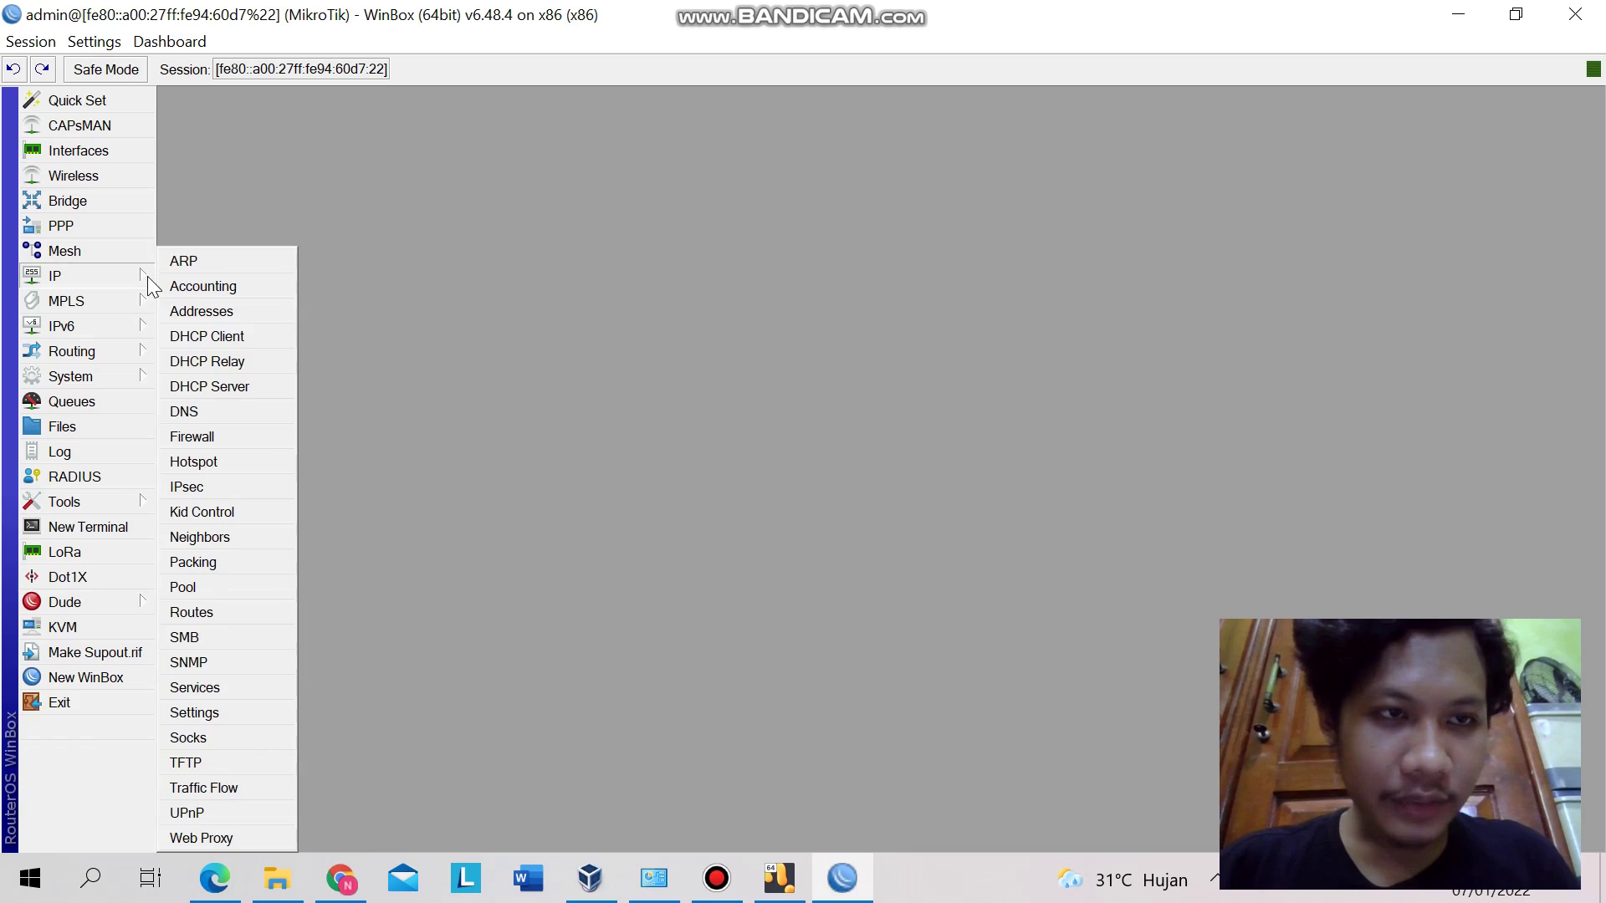
pyautogui.click(197, 410)
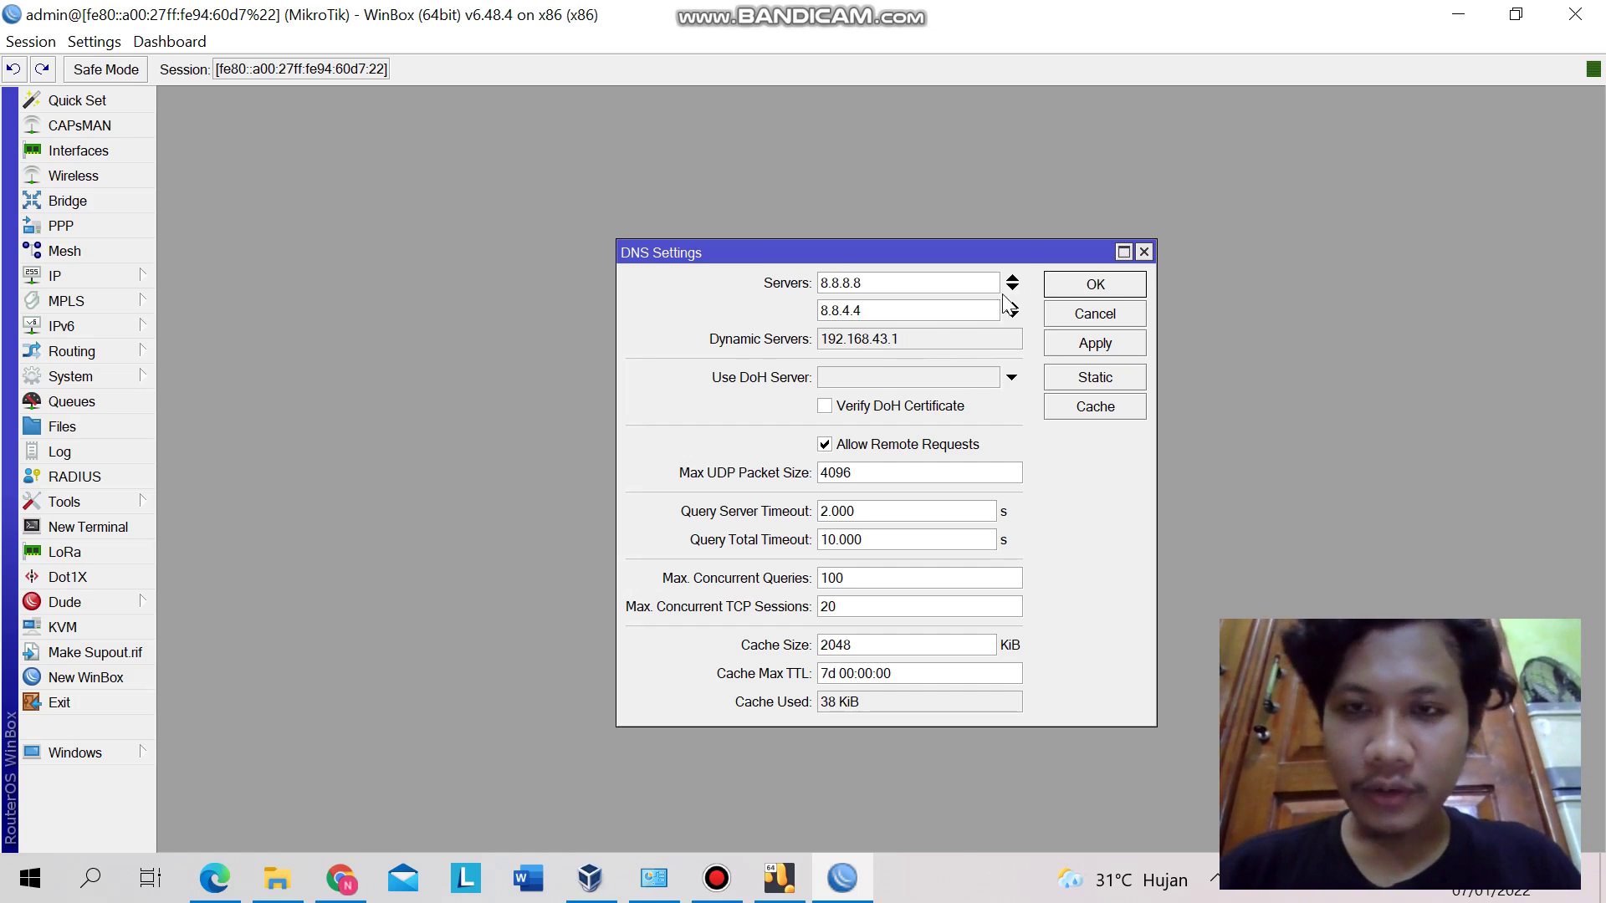
pyautogui.click(1143, 253)
pyautogui.click(1143, 254)
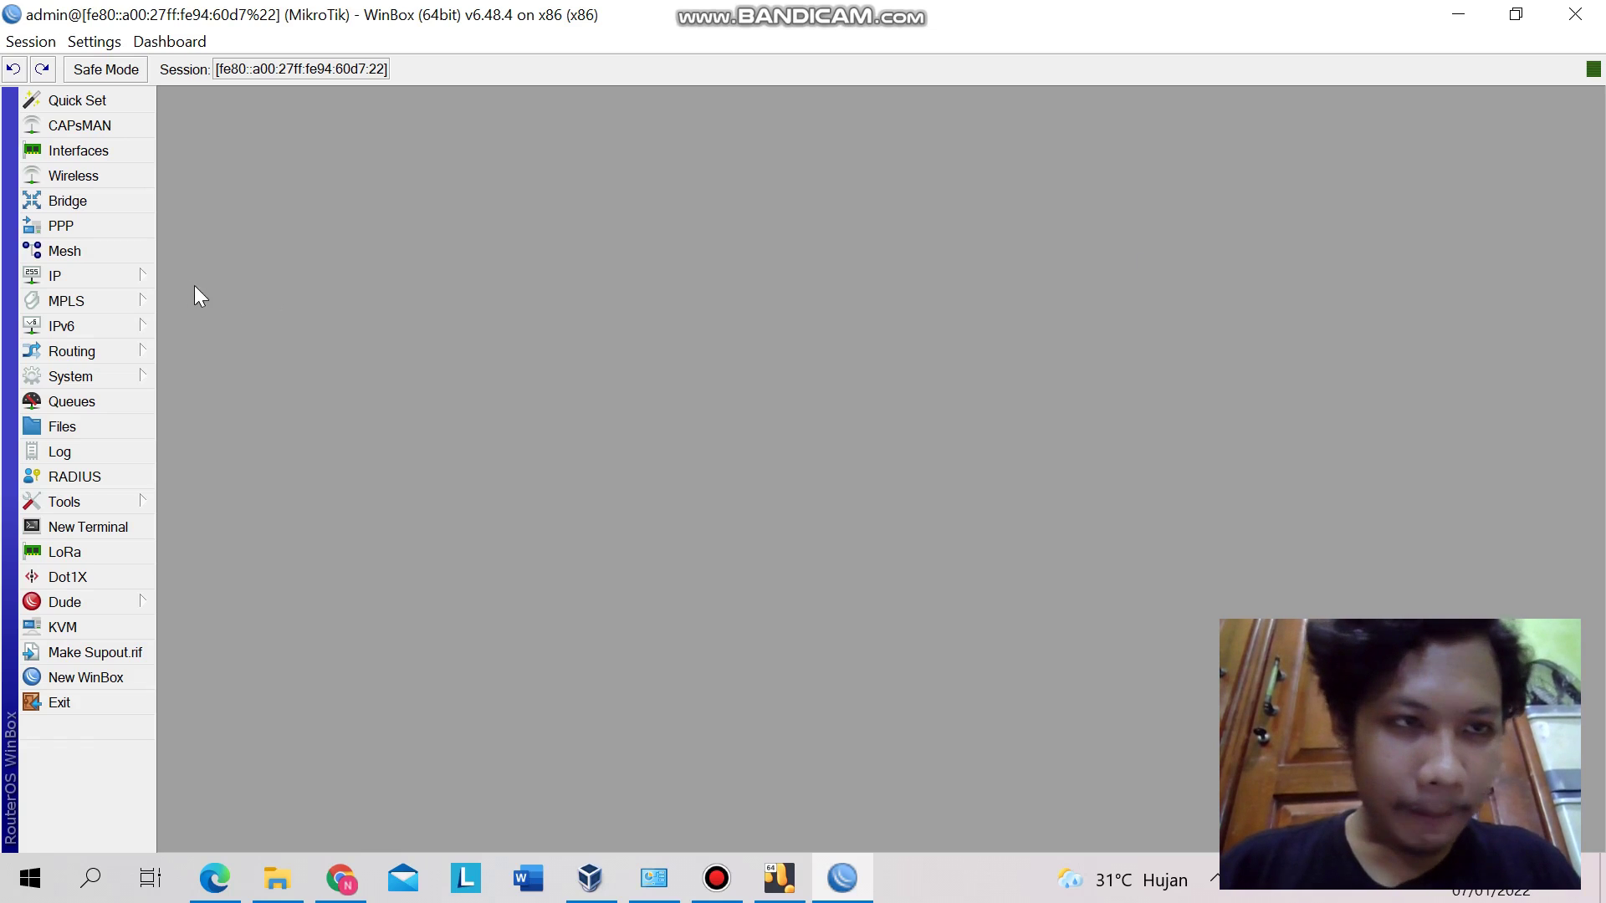
# - Open IP > Firewall, review the Mangle rules, then view the Layer7 Protocols list
pyautogui.click(143, 274)
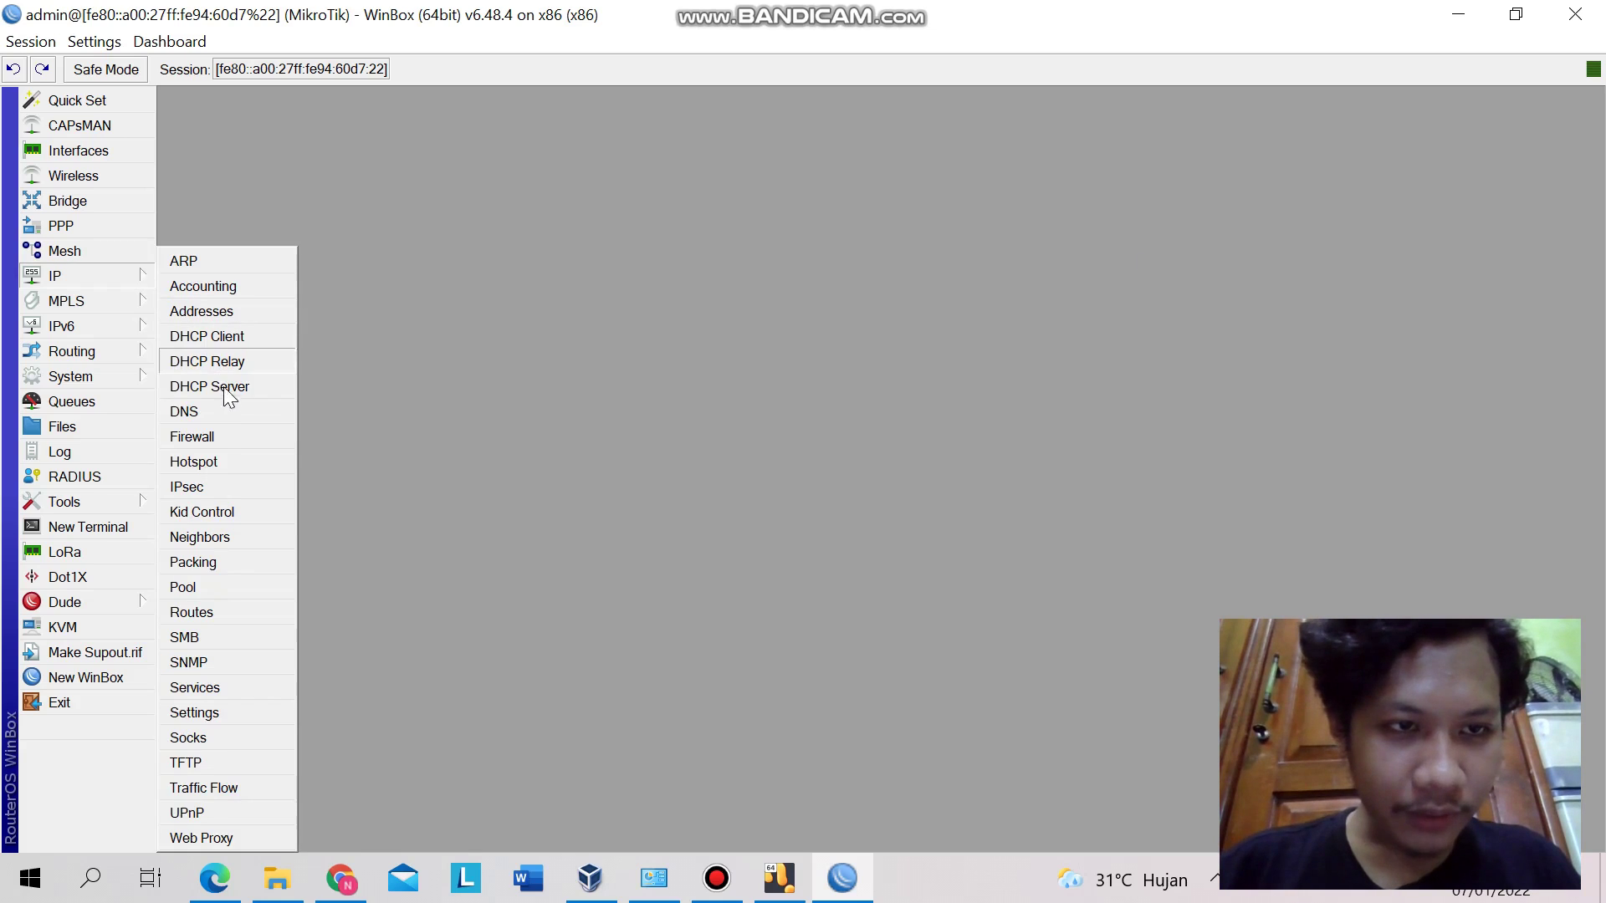
pyautogui.click(214, 435)
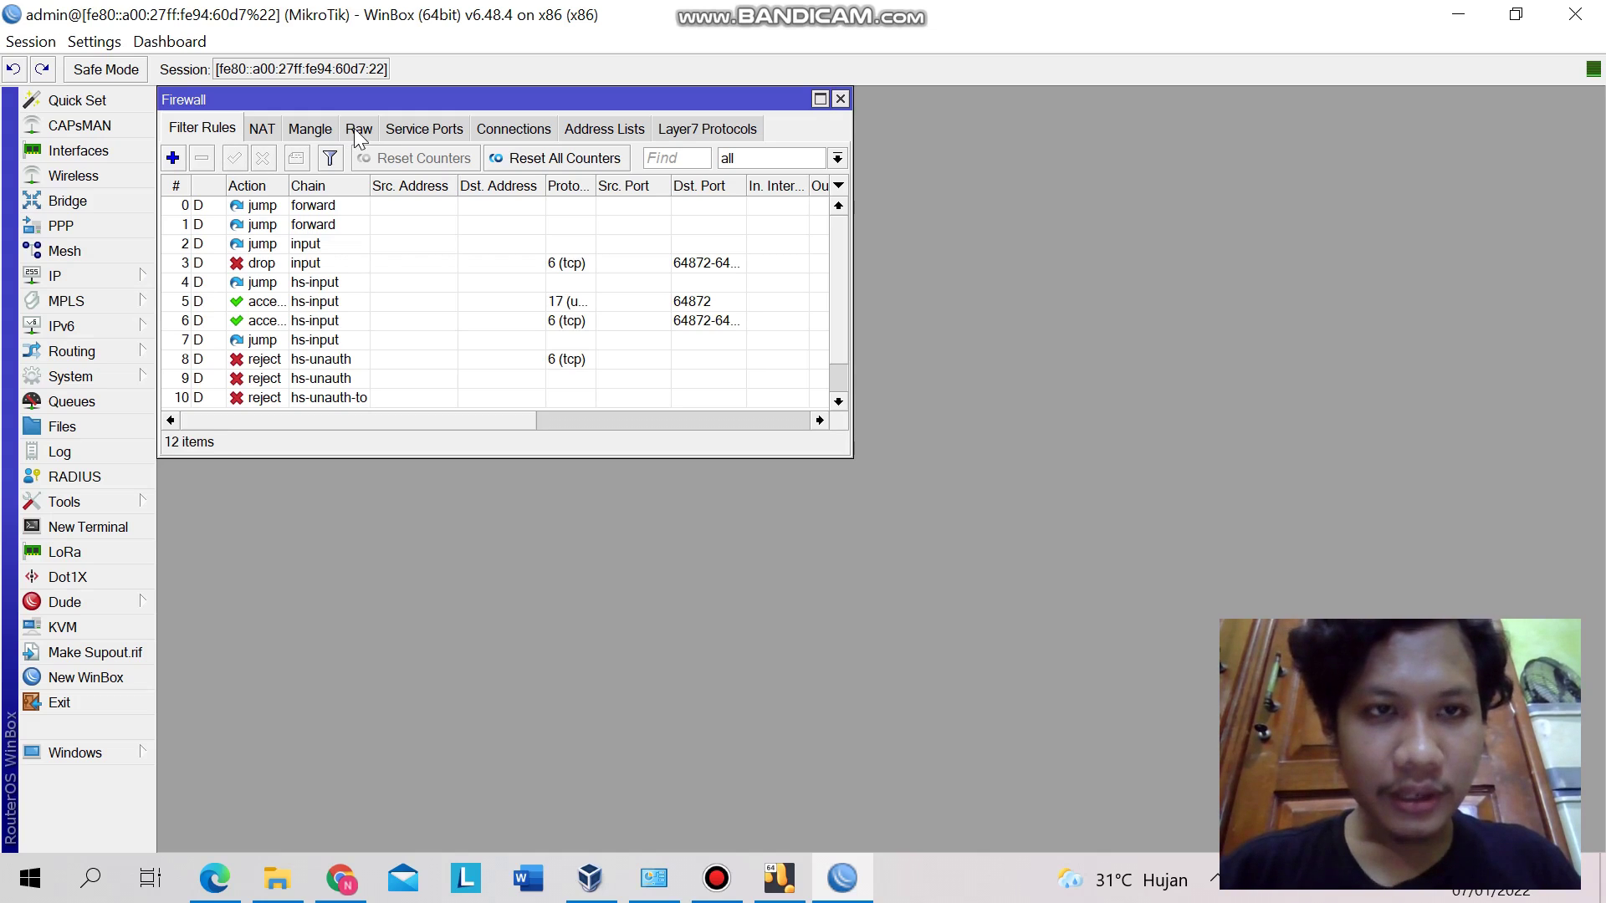
pyautogui.click(309, 131)
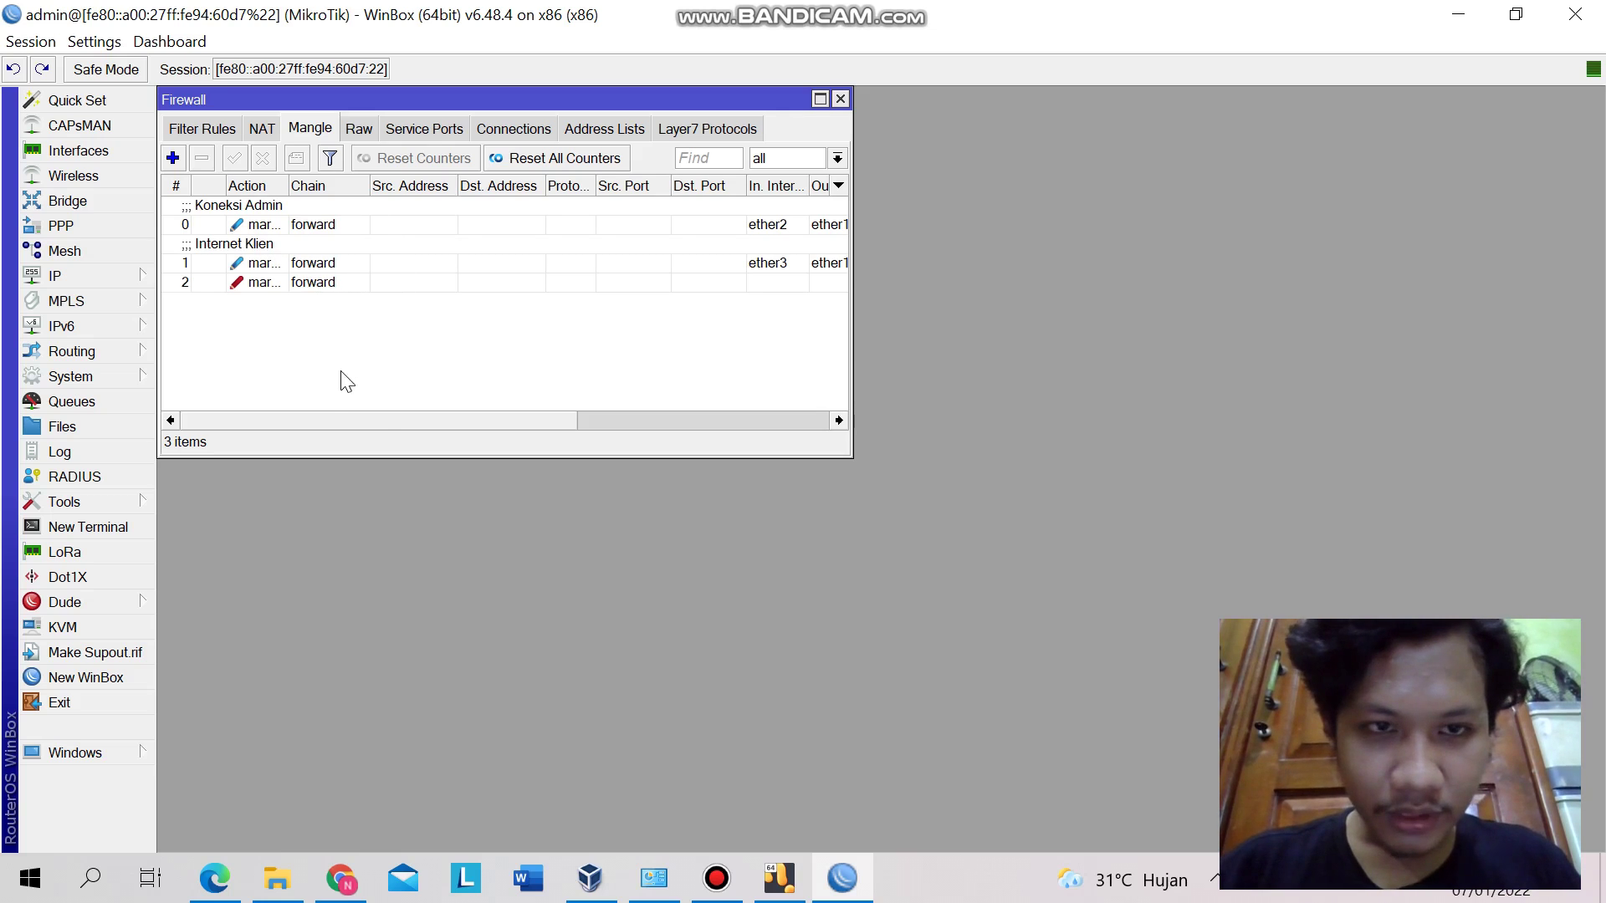
pyautogui.moveTo(373, 415); pyautogui.dragTo(296, 416)
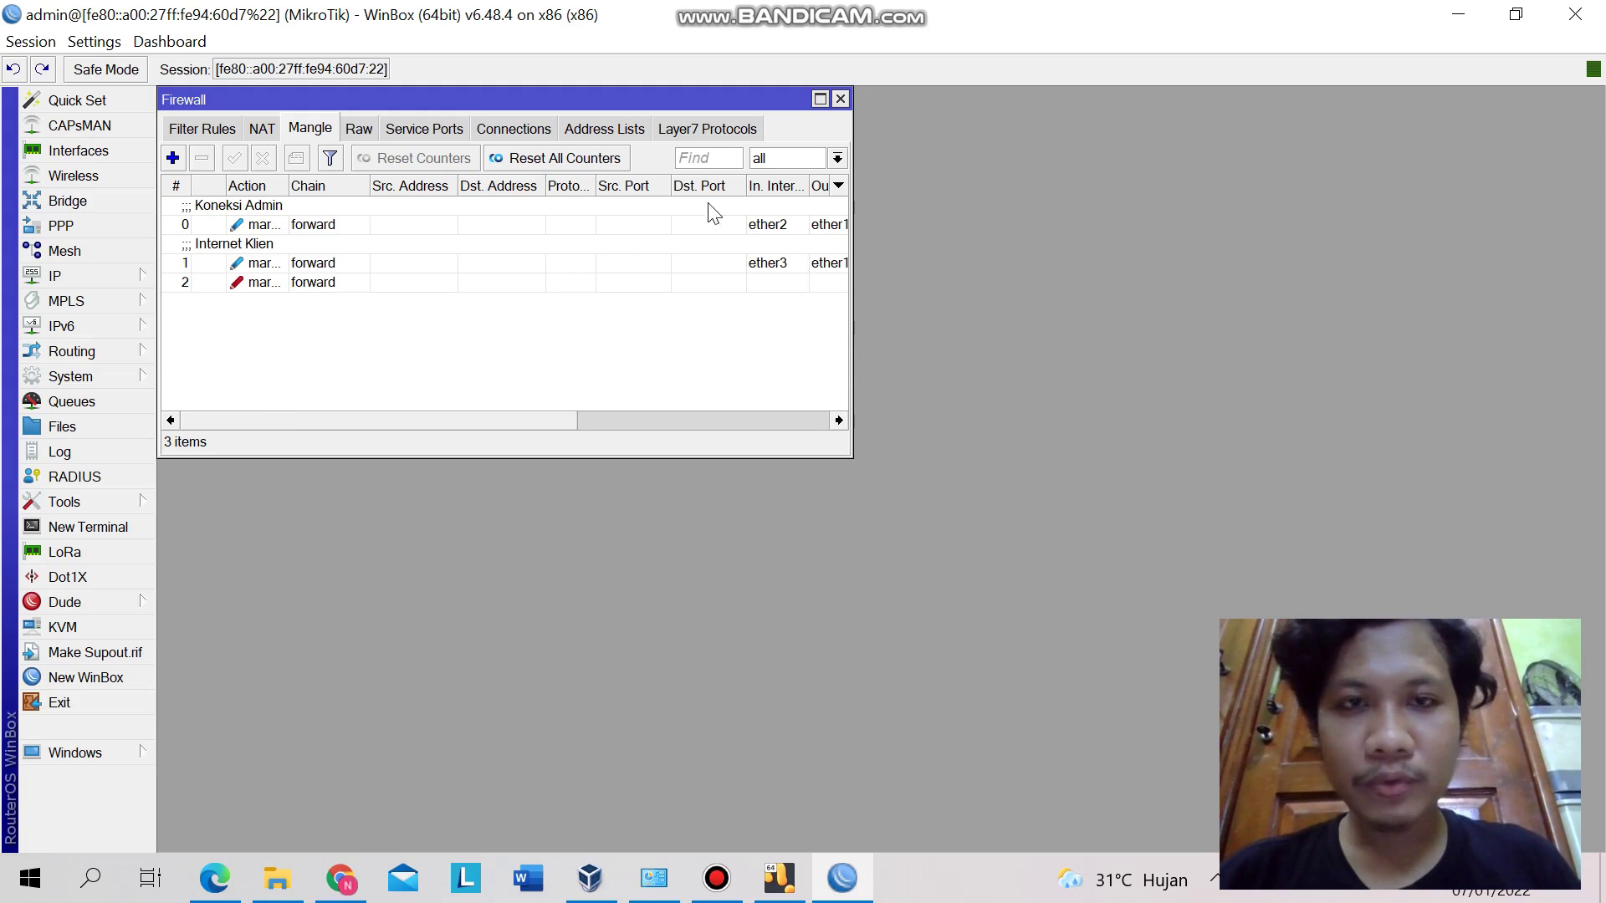
pyautogui.click(723, 132)
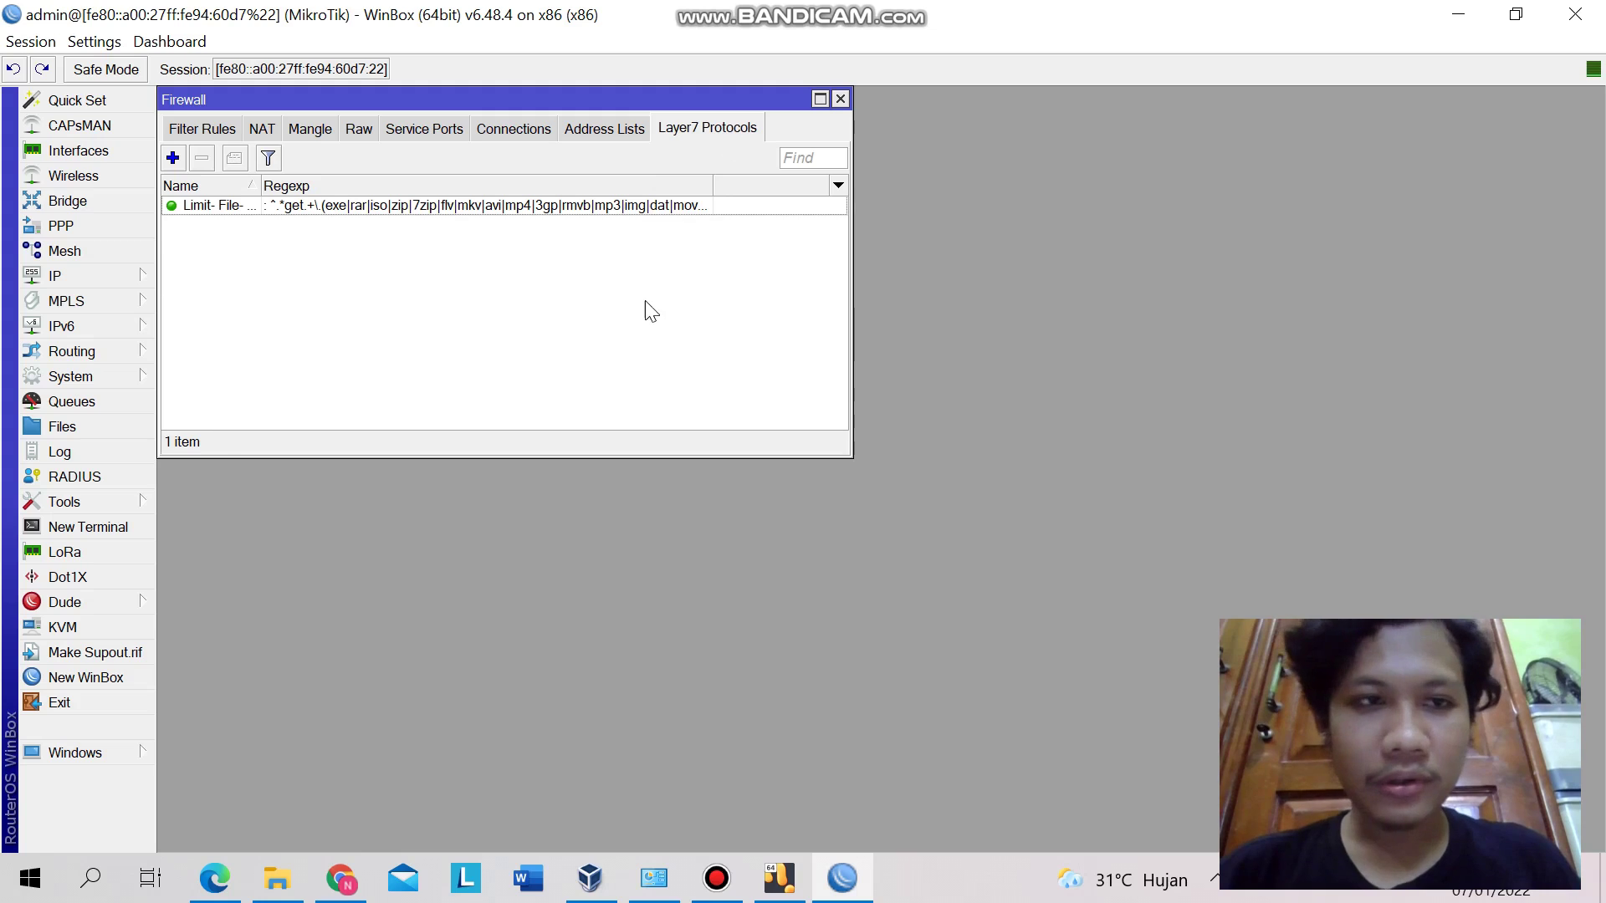
# - Inspect the Limit-File regexp for exe, rar, iso, zip downloads, then show the 17 NAT rules
pyautogui.doubleClick(540, 208)
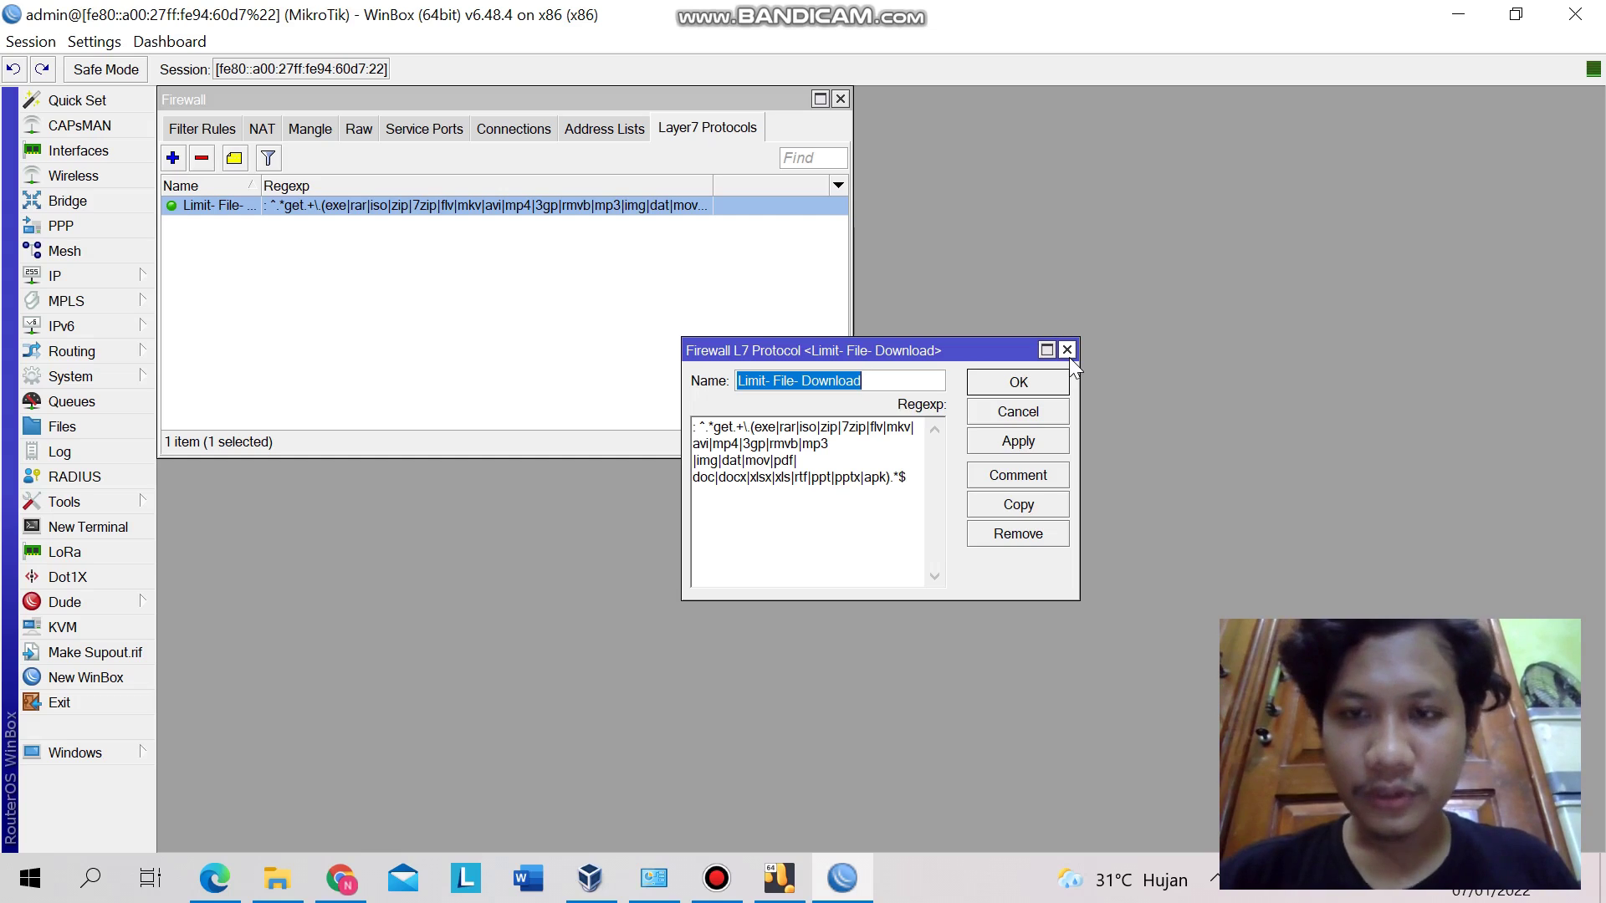
pyautogui.click(1067, 349)
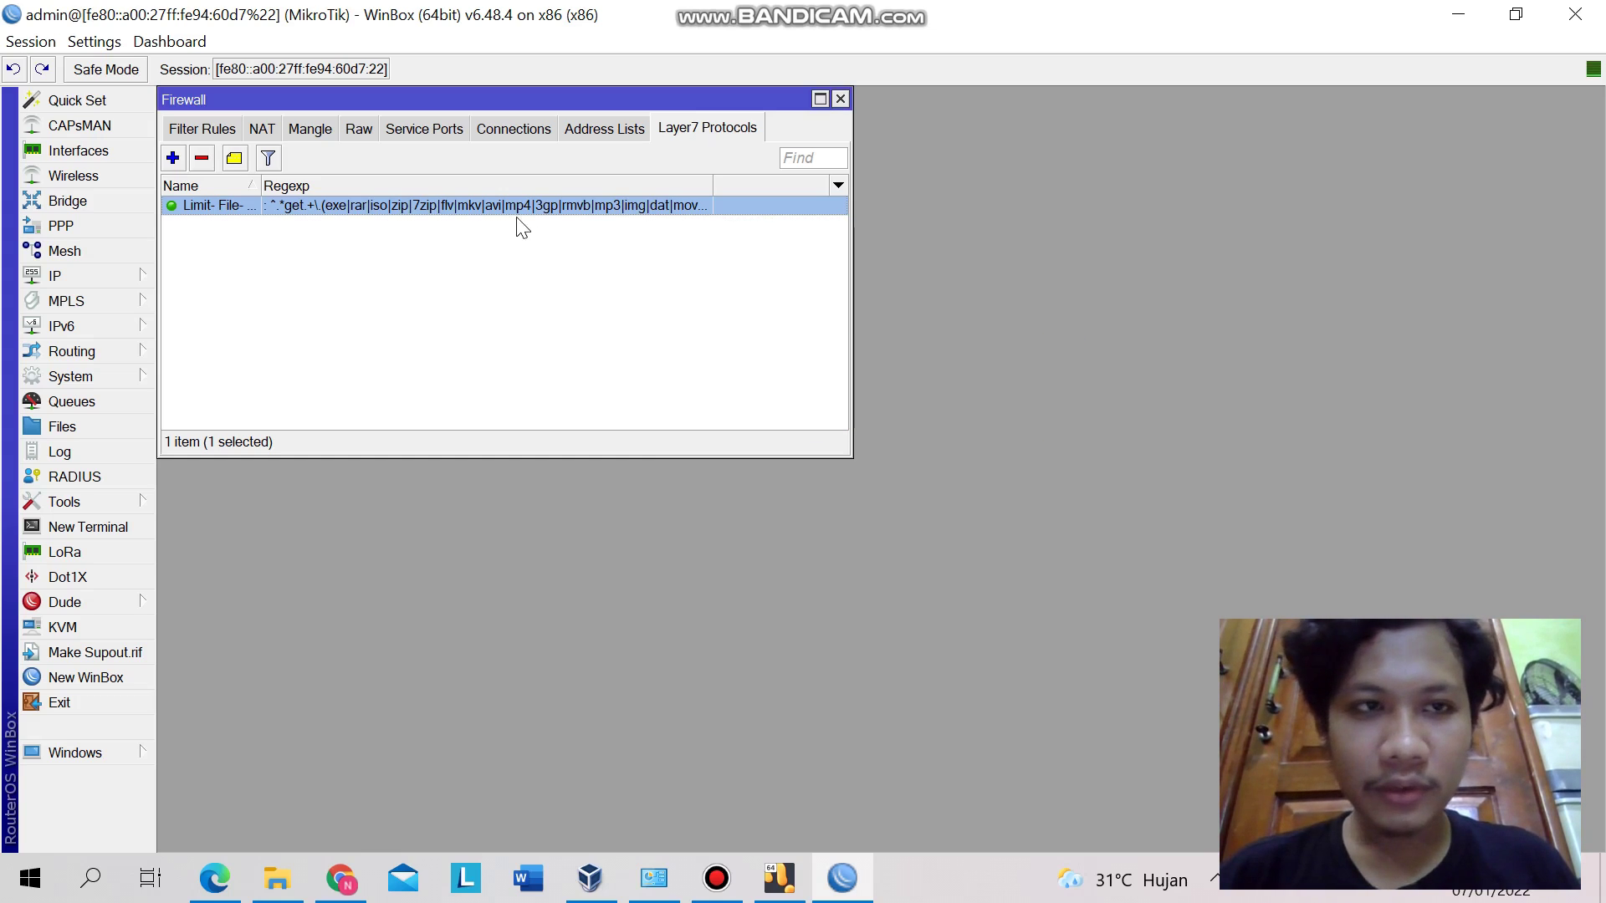
pyautogui.click(264, 128)
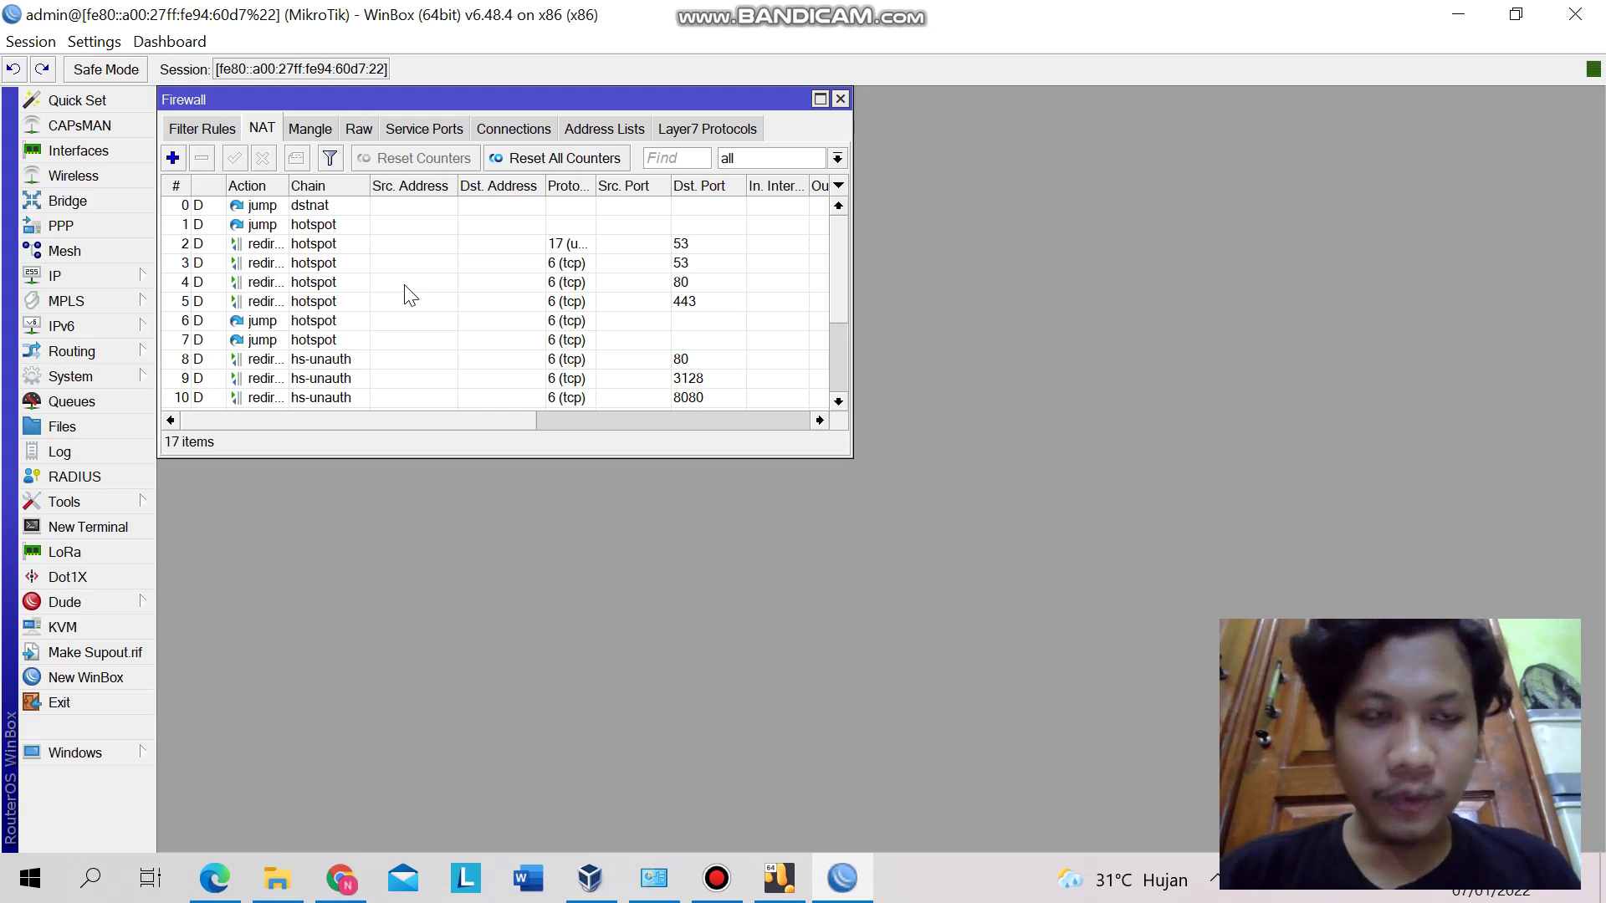
# - Review the 12 filter rules with hs-input and hs-unauth chains, then close the Firewall window
pyautogui.click(199, 130)
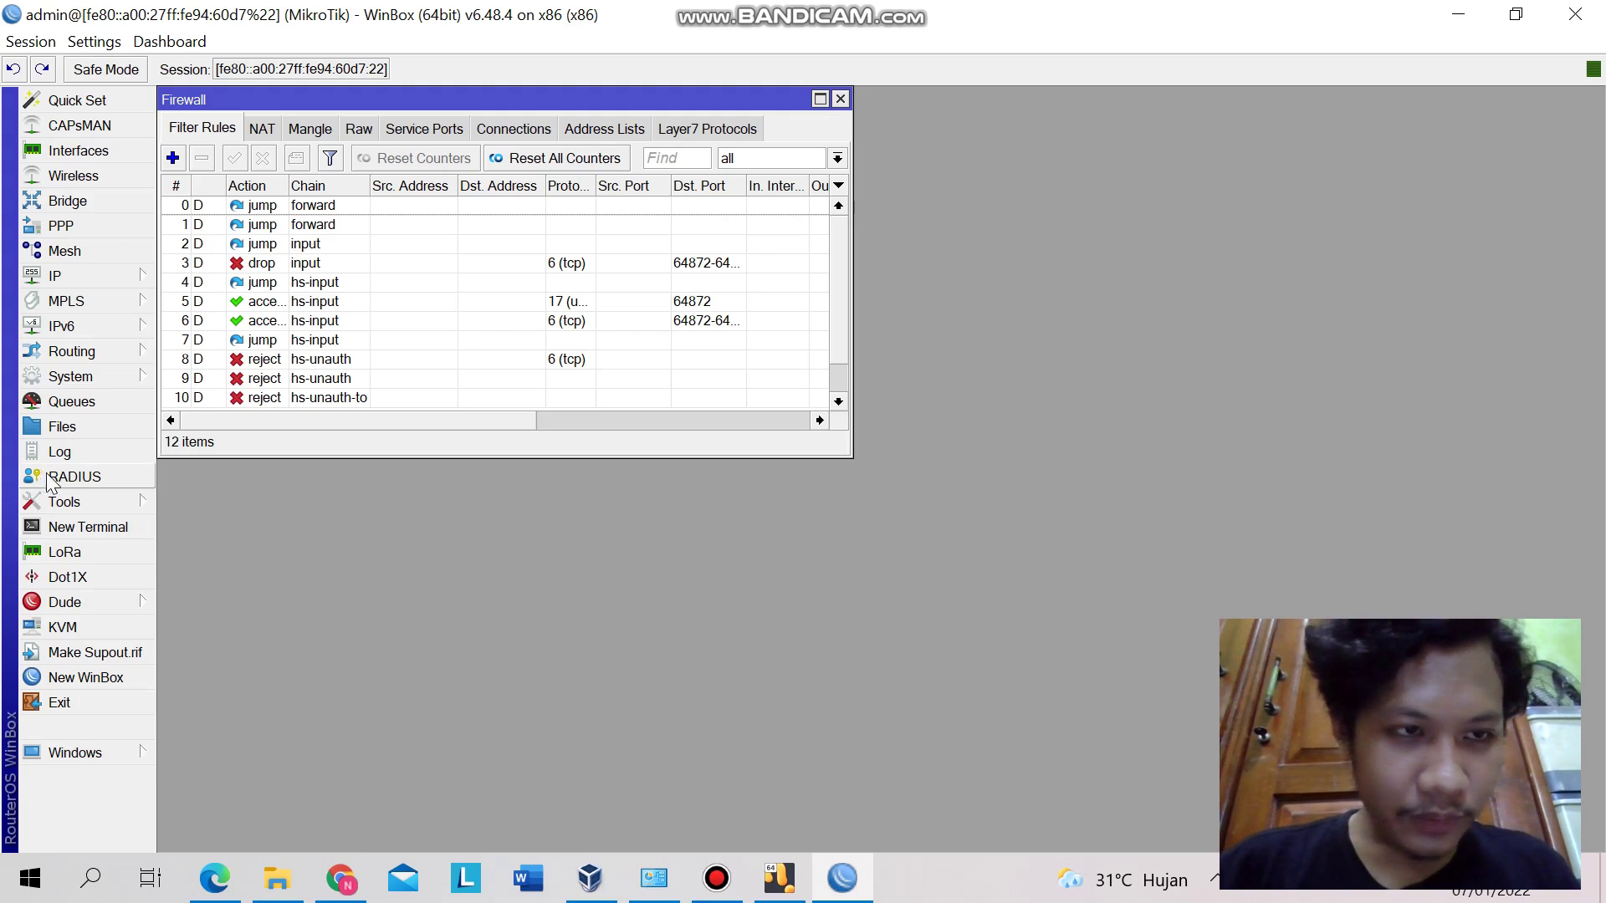
pyautogui.click(840, 100)
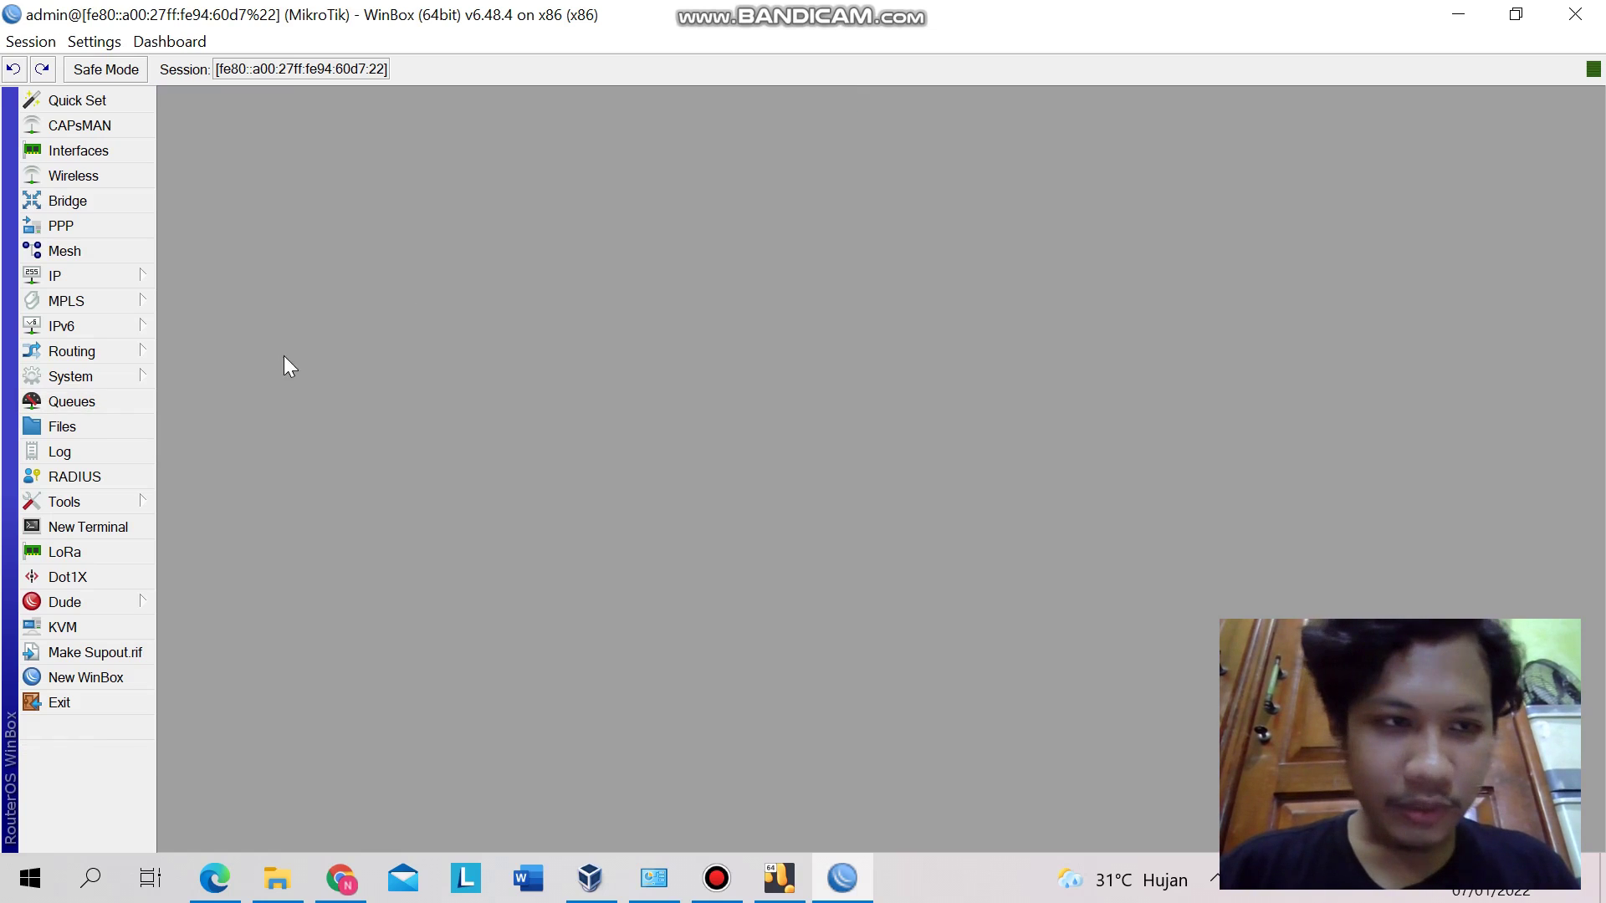
# - Open the queue list and inspect the hs-<zuplip> hotspot queue
pyautogui.click(63, 403)
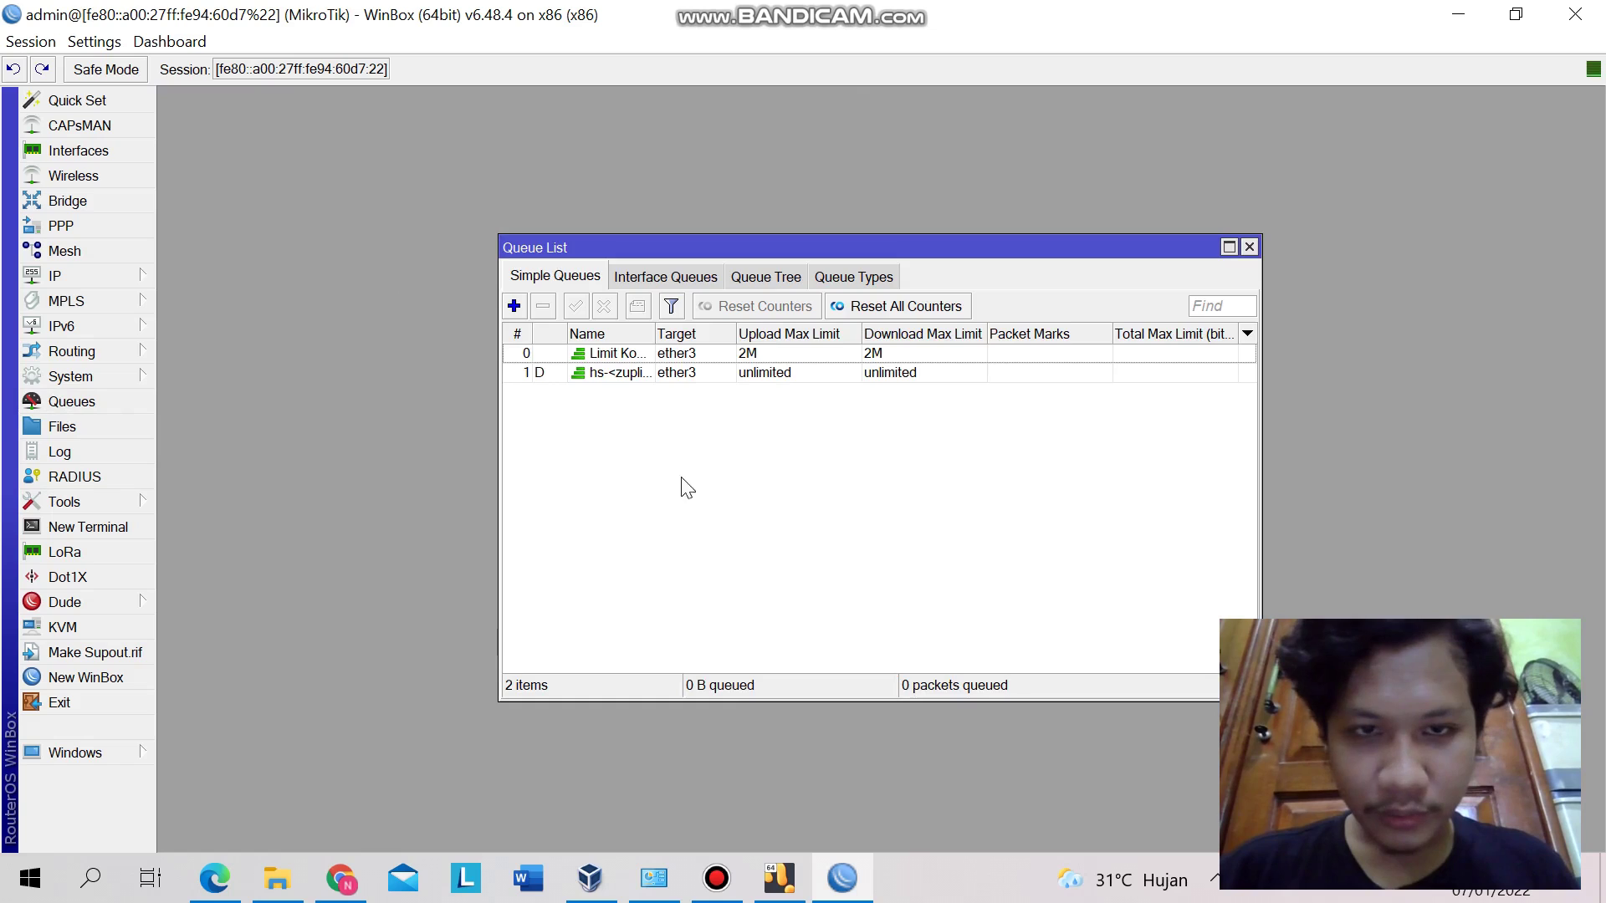
pyautogui.doubleClick(625, 374)
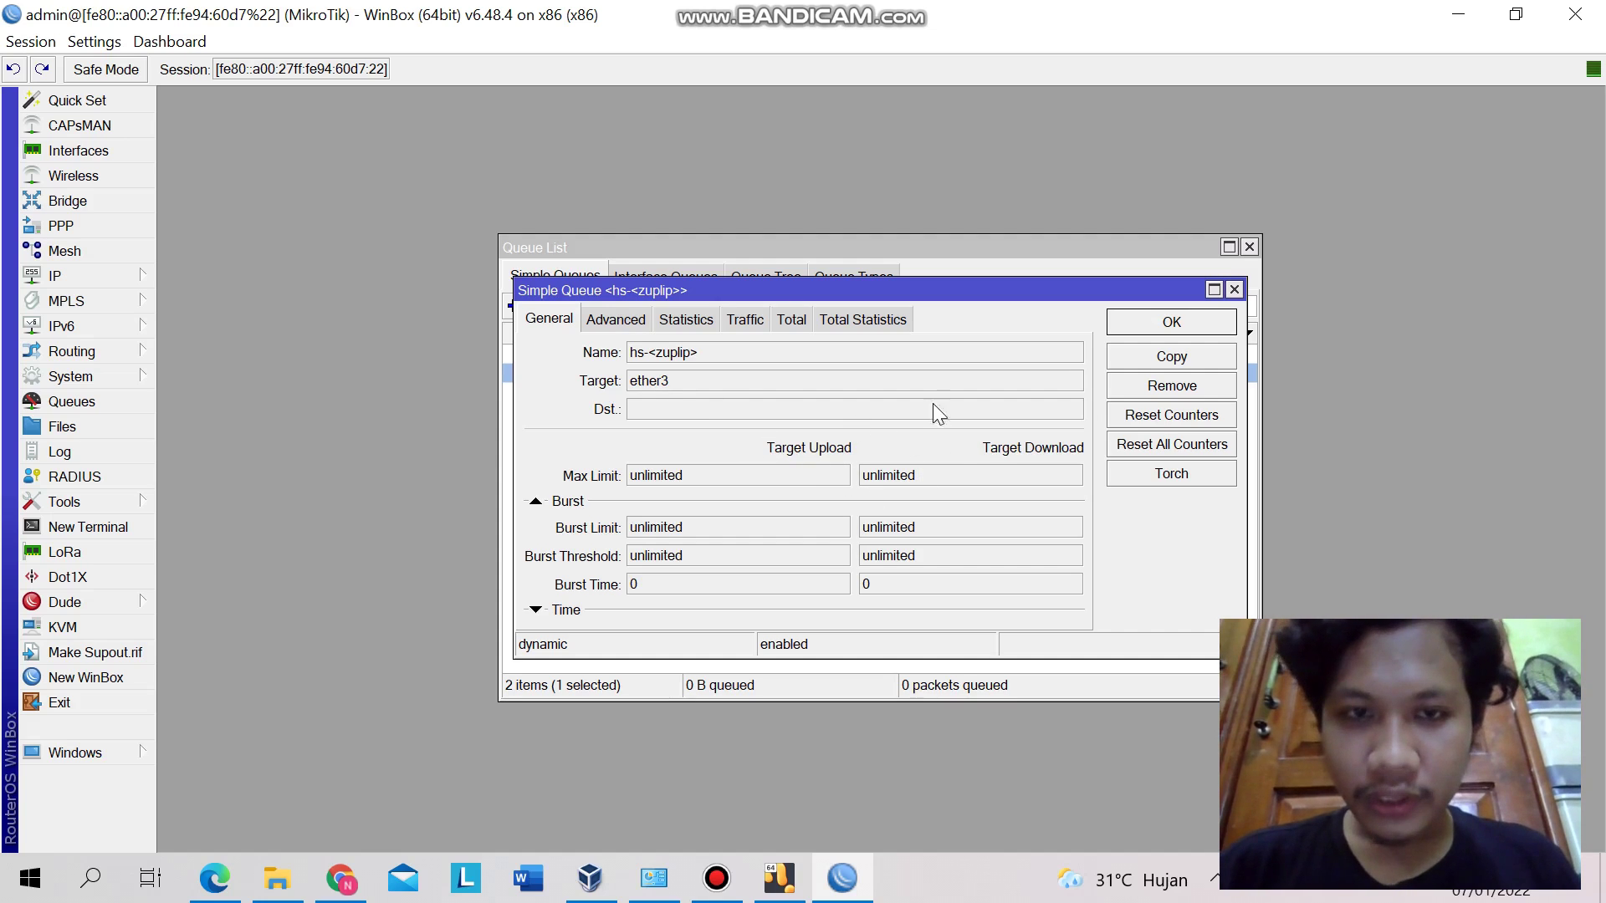
pyautogui.click(1234, 291)
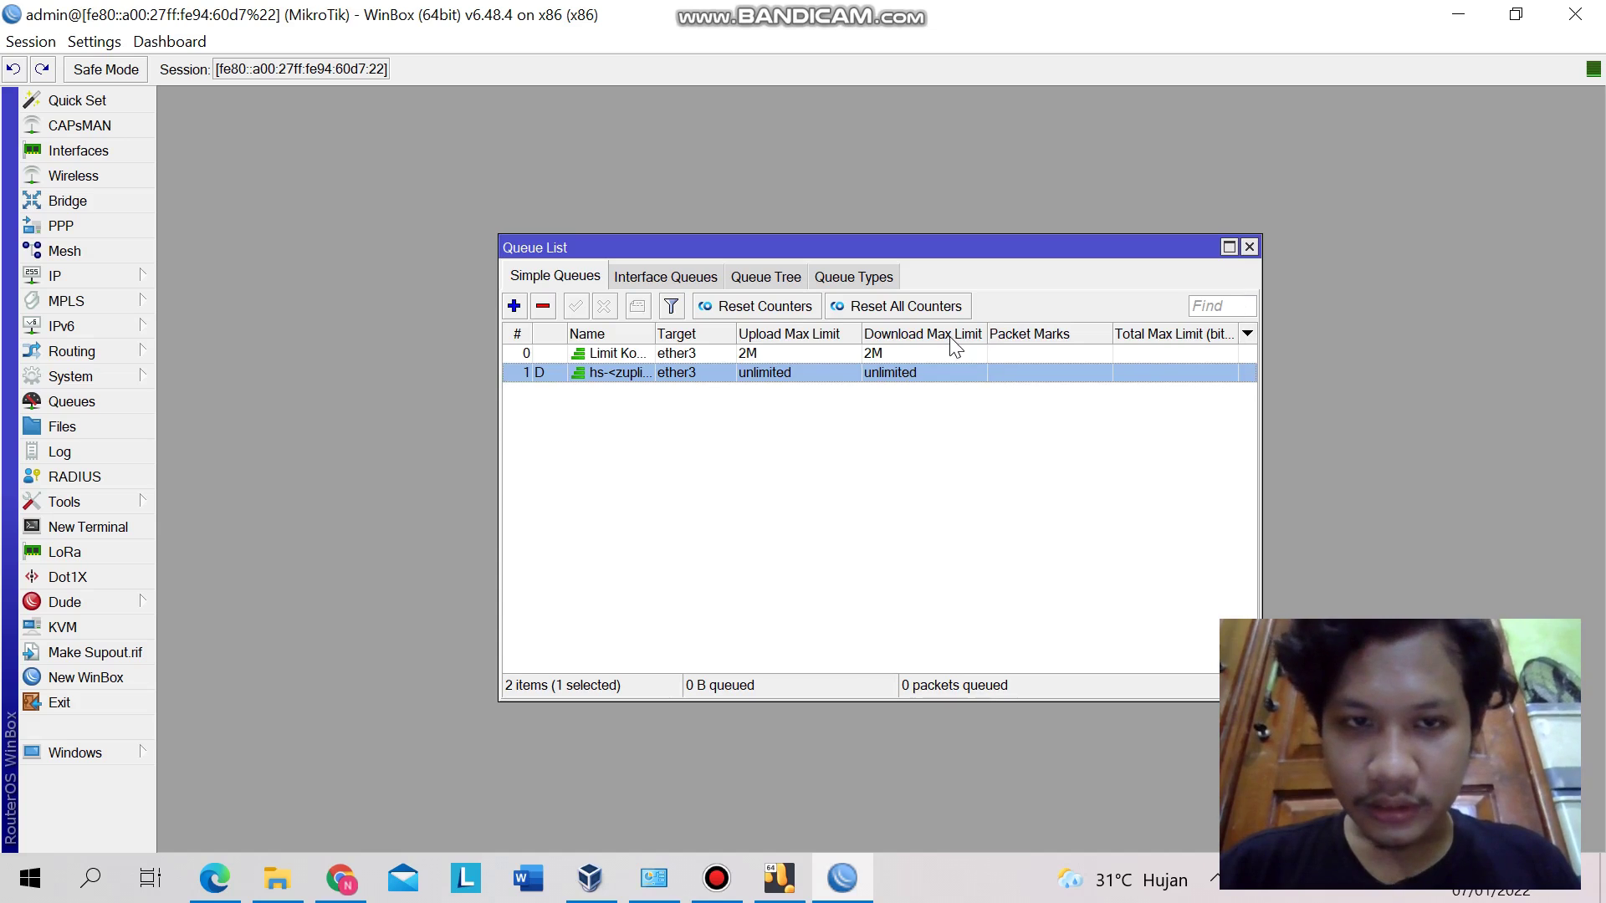
# - Check that Limit Koneksi Klien caps ether3 at 2M up/down, then close the queue windows
pyautogui.doubleClick(862, 353)
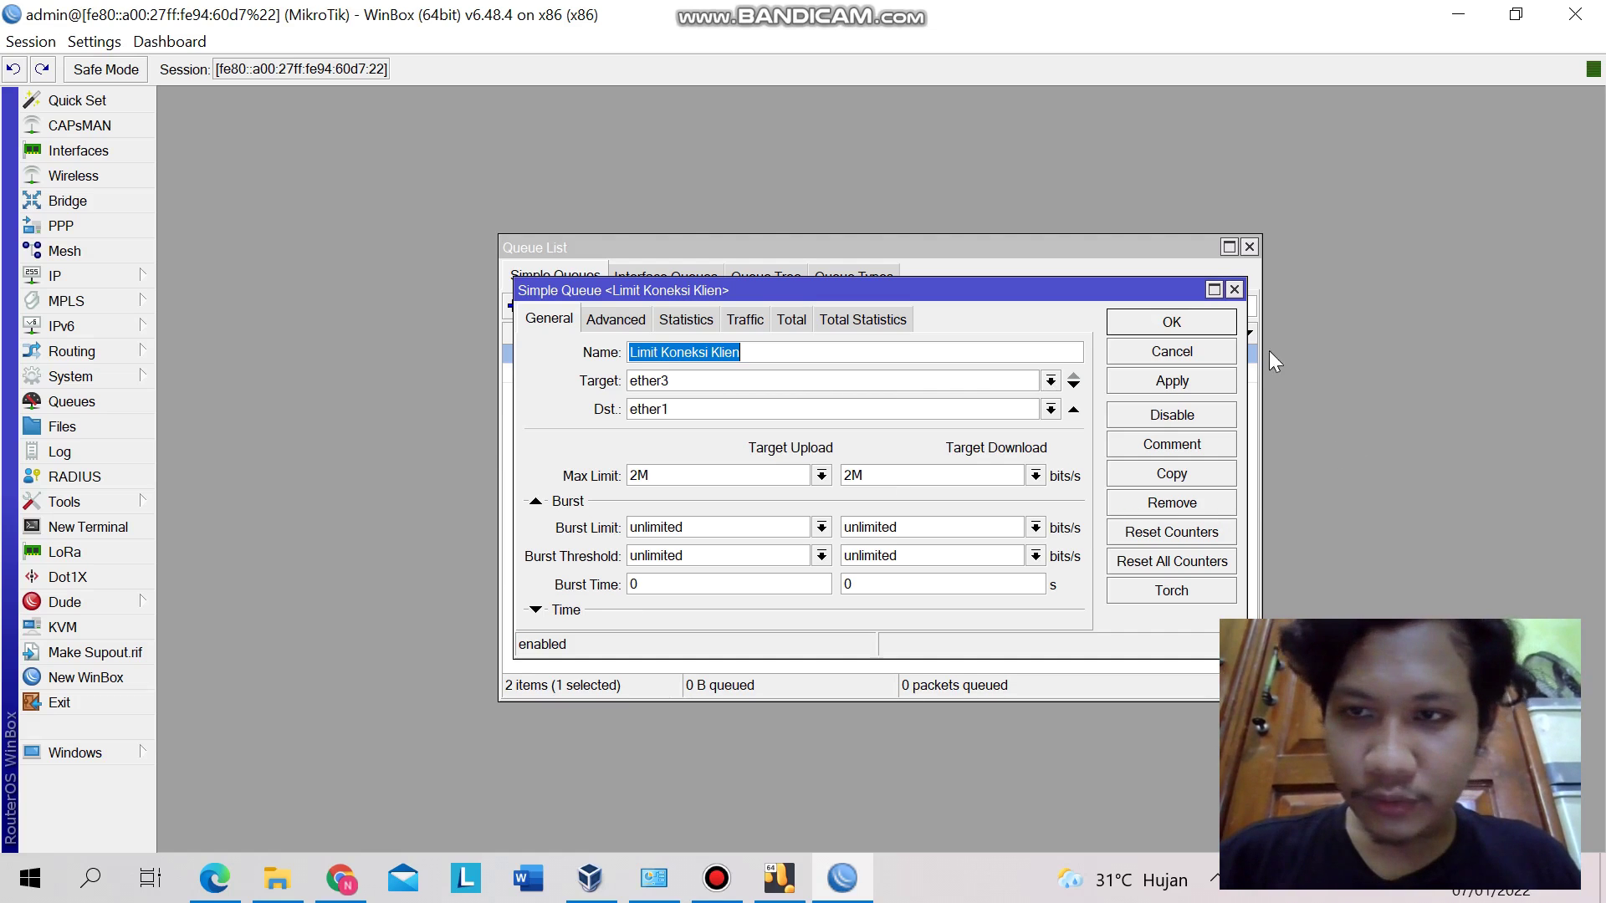
pyautogui.click(1234, 290)
pyautogui.click(1248, 246)
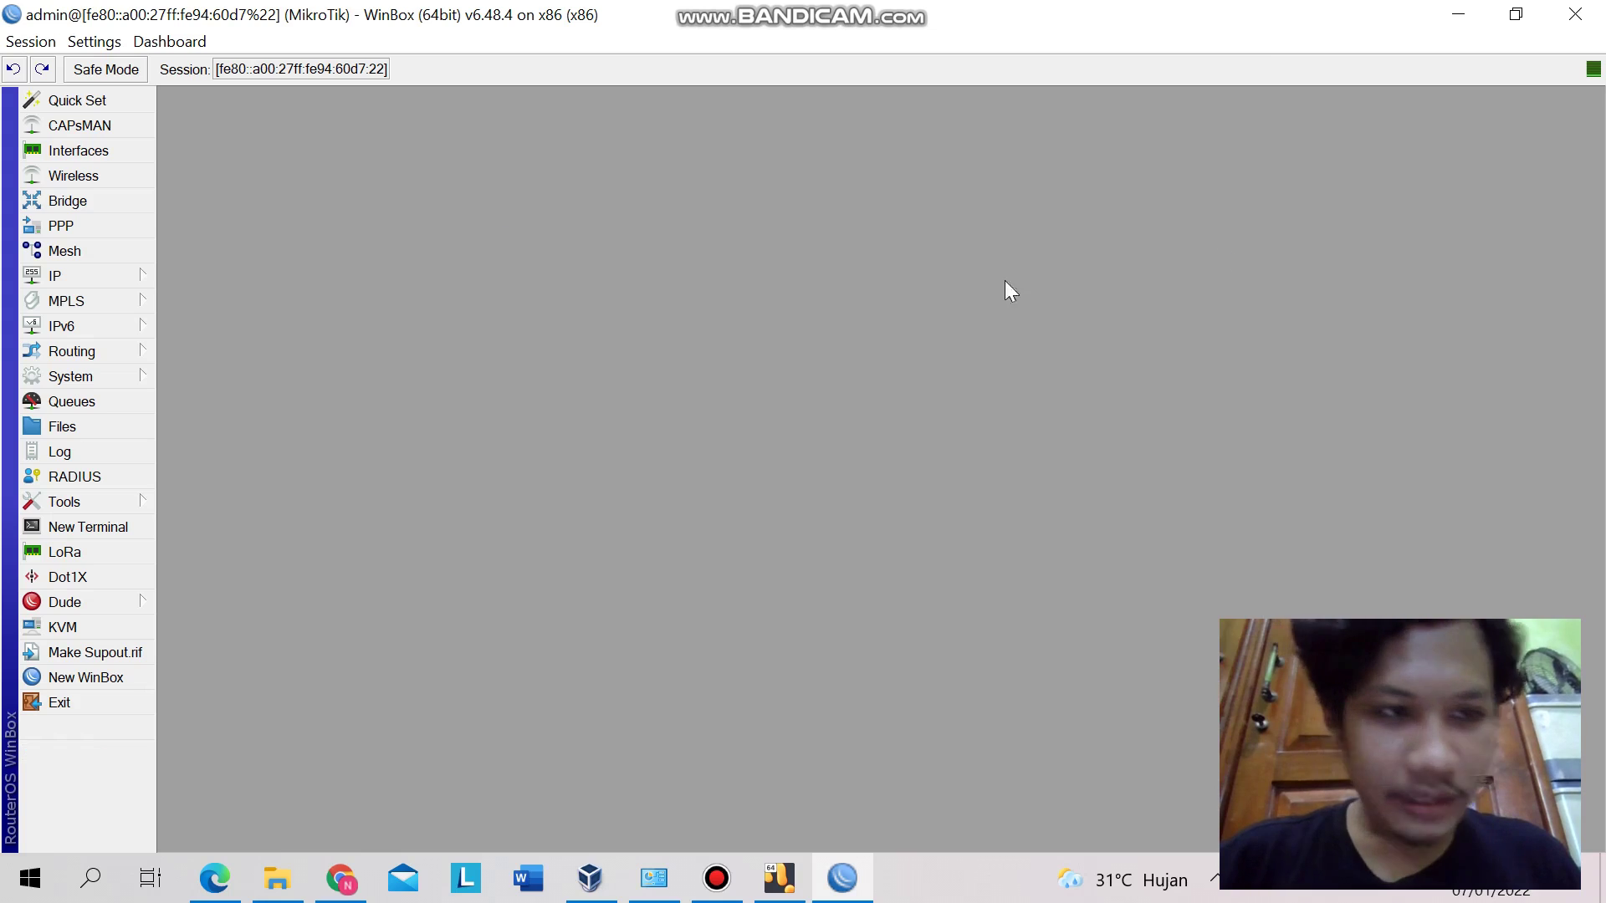
pyautogui.click(56, 479)
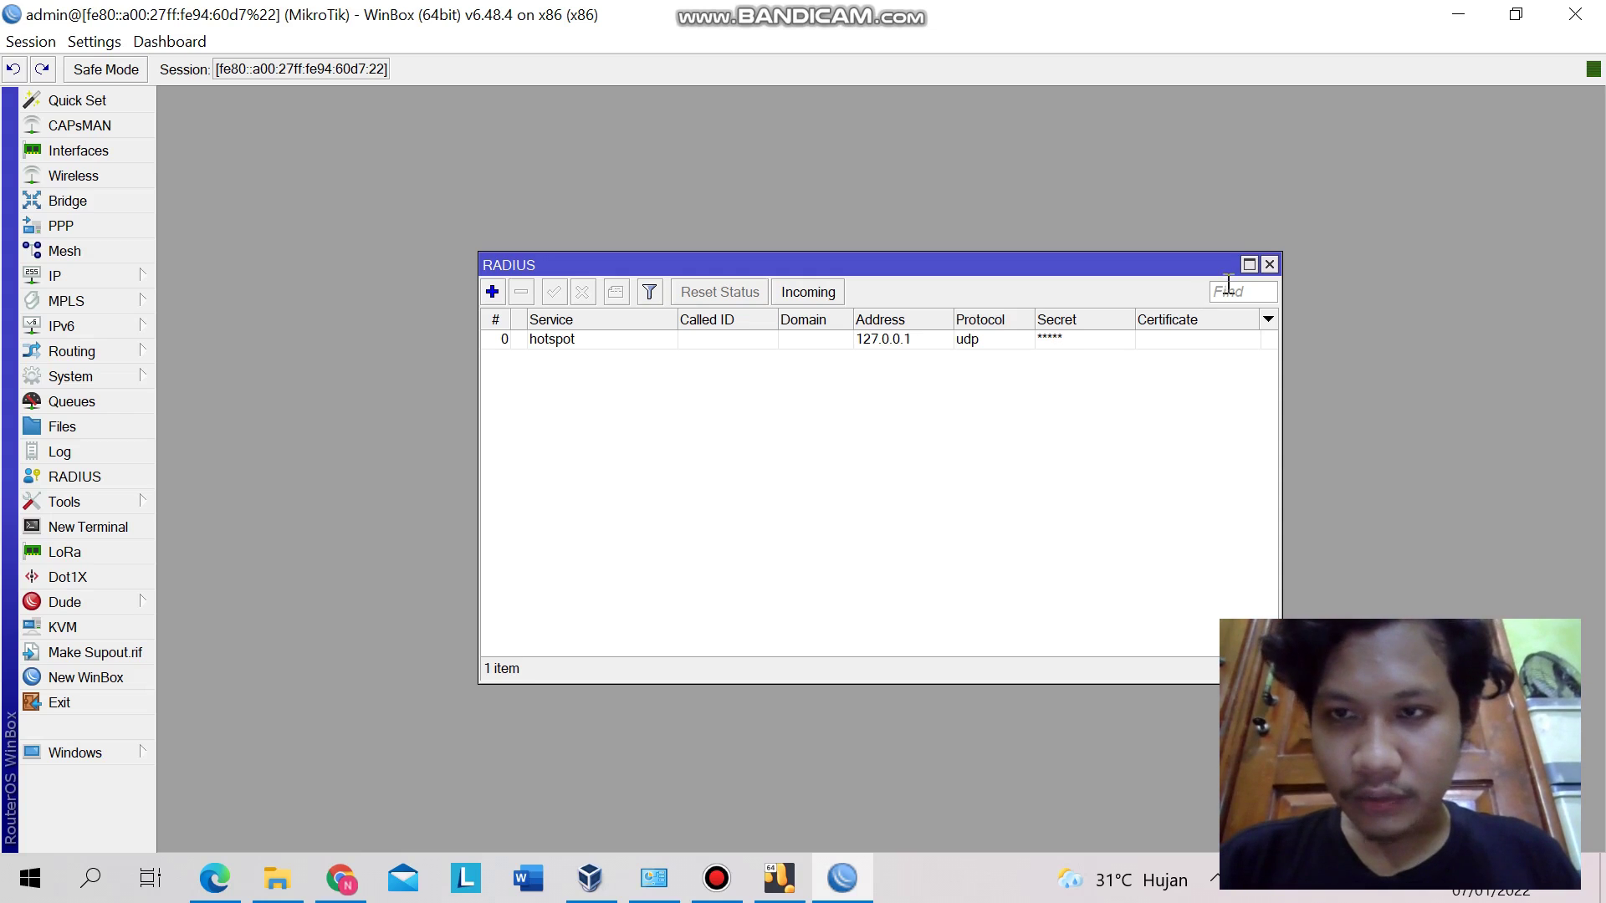
pyautogui.click(1271, 263)
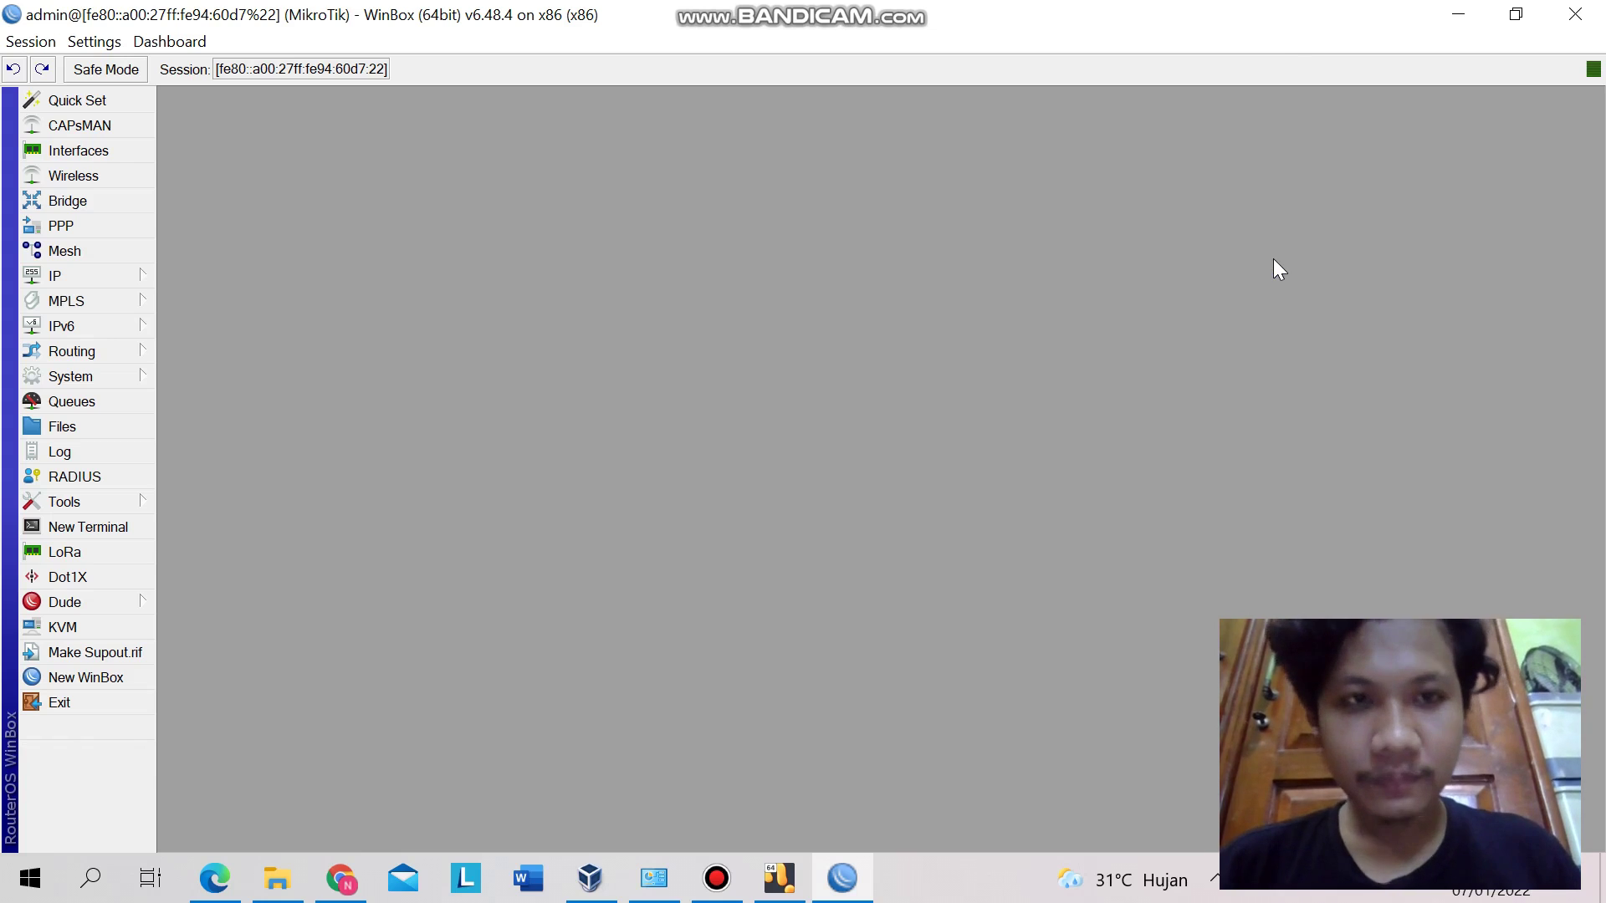
pyautogui.hotkey('alt', 'Tab')
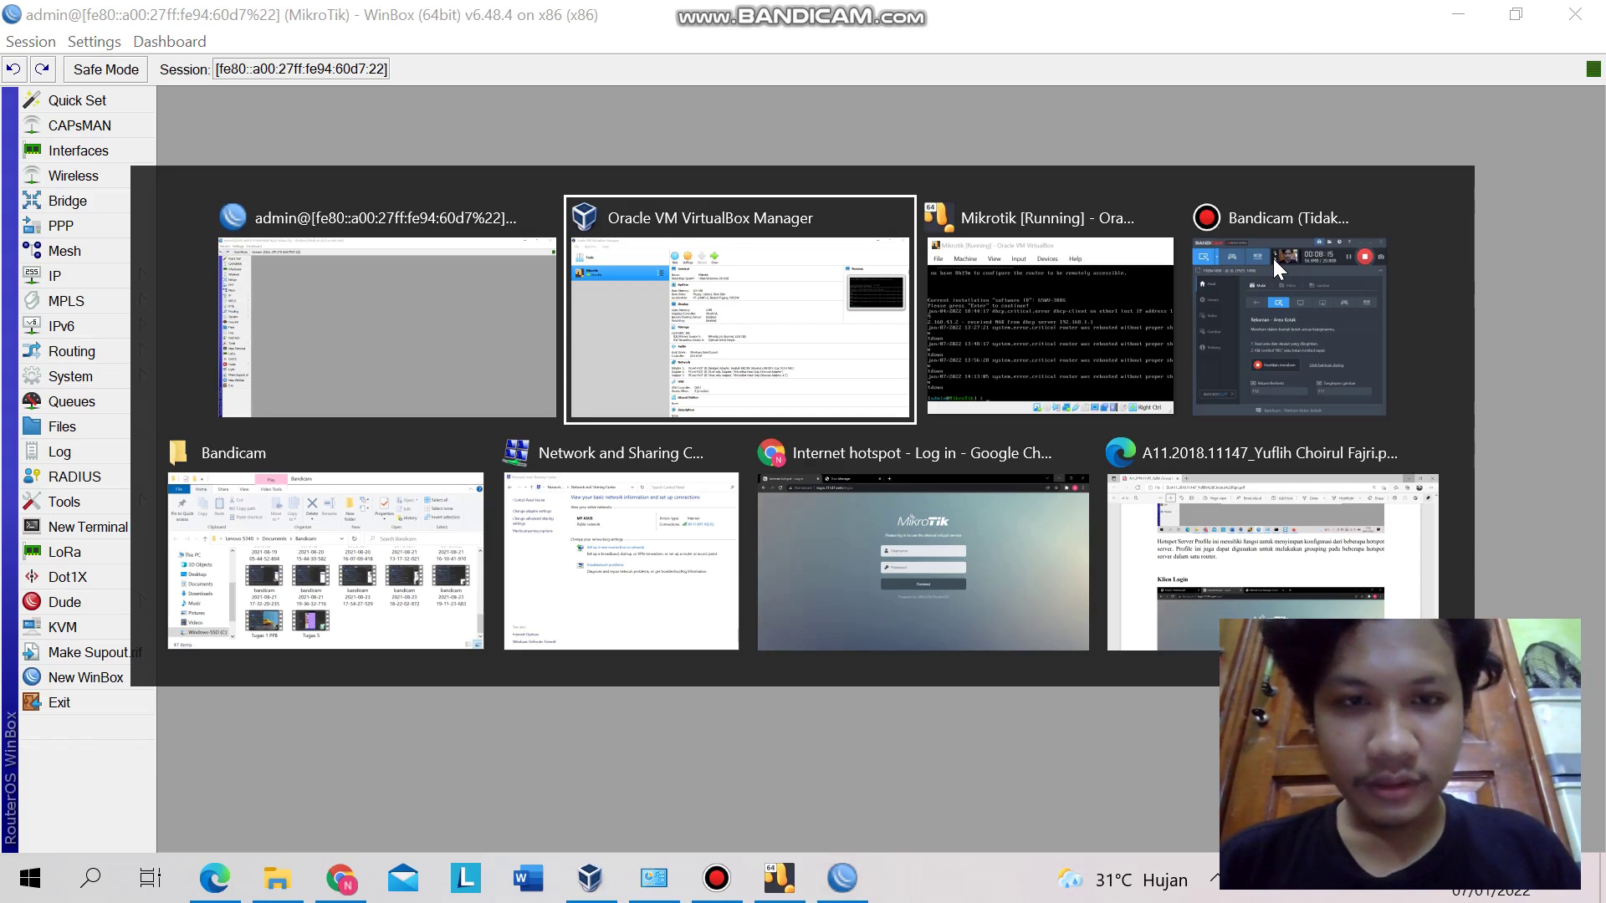
# - Log in to User Manager in Chrome as admin and list routers, showing 127.0.0.1
pyautogui.hotkey('alt', 'Tab')
pyautogui.hotkey('alt', 'Tab')
pyautogui.hotkey('alt', 'Tab')
pyautogui.hotkey('alt', 'Tab')
pyautogui.hotkey('alt', 'Tab')
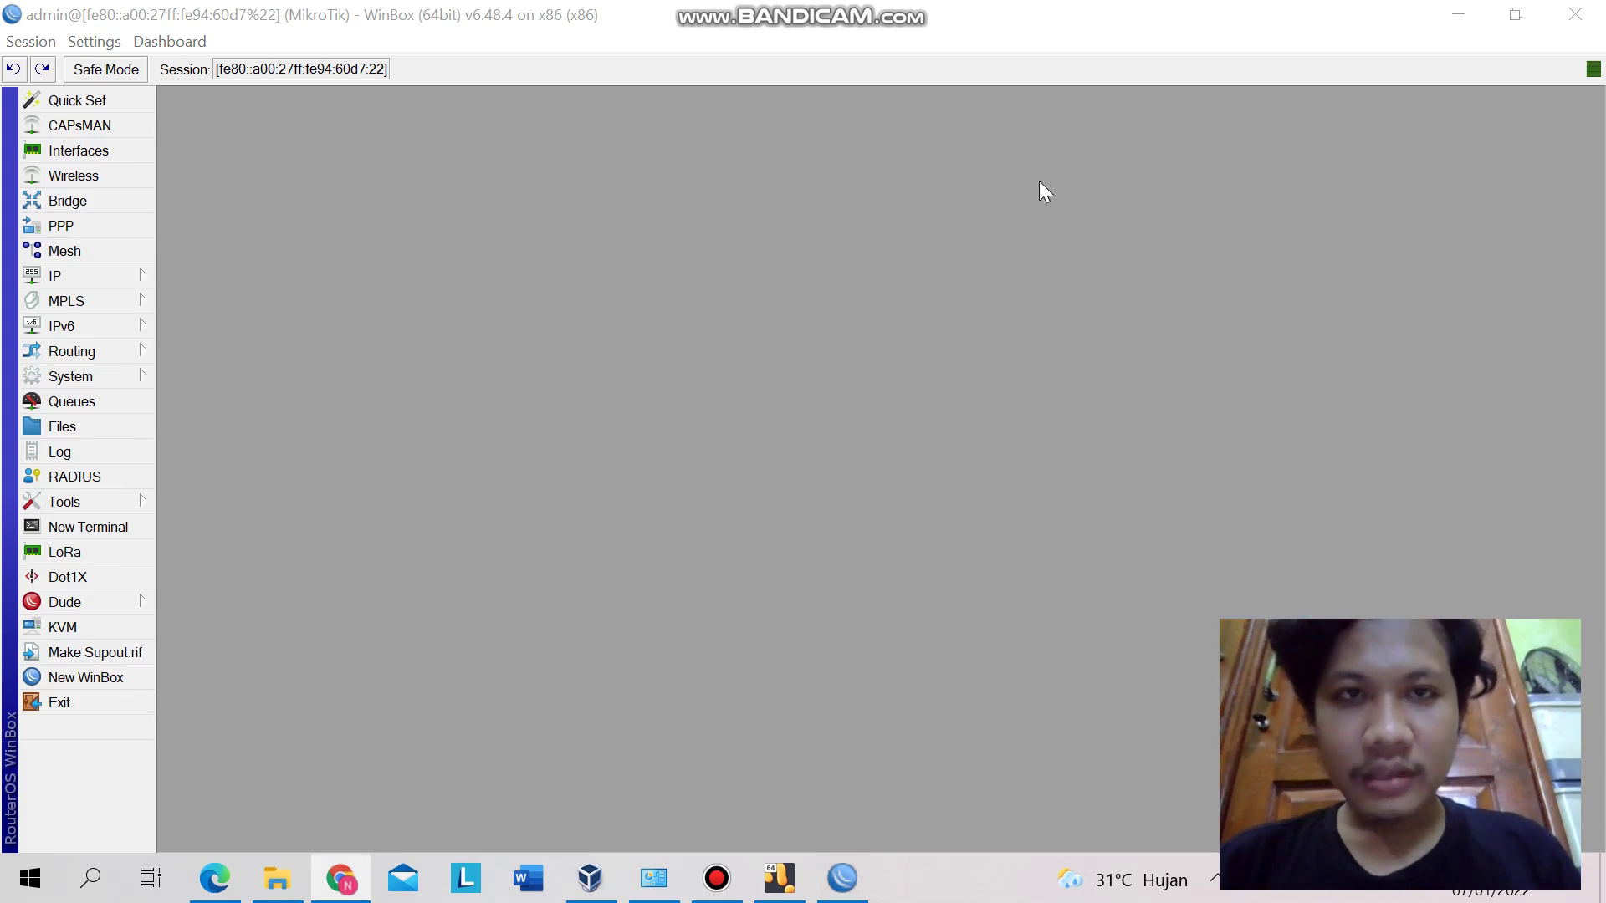
pyautogui.click(468, 16)
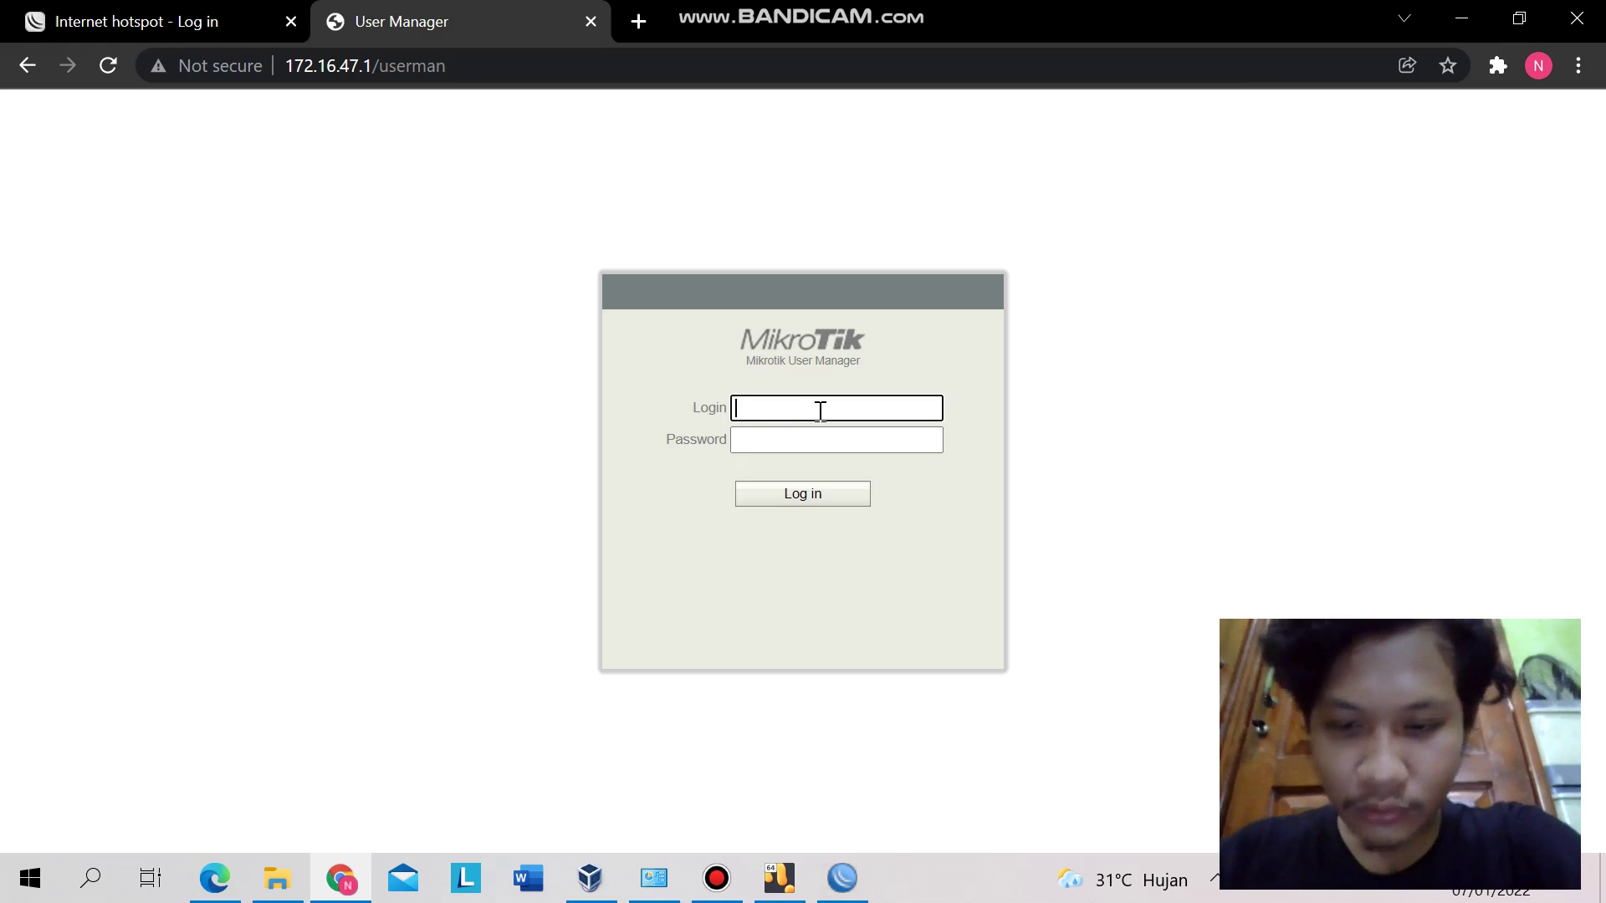
pyautogui.write('admi')
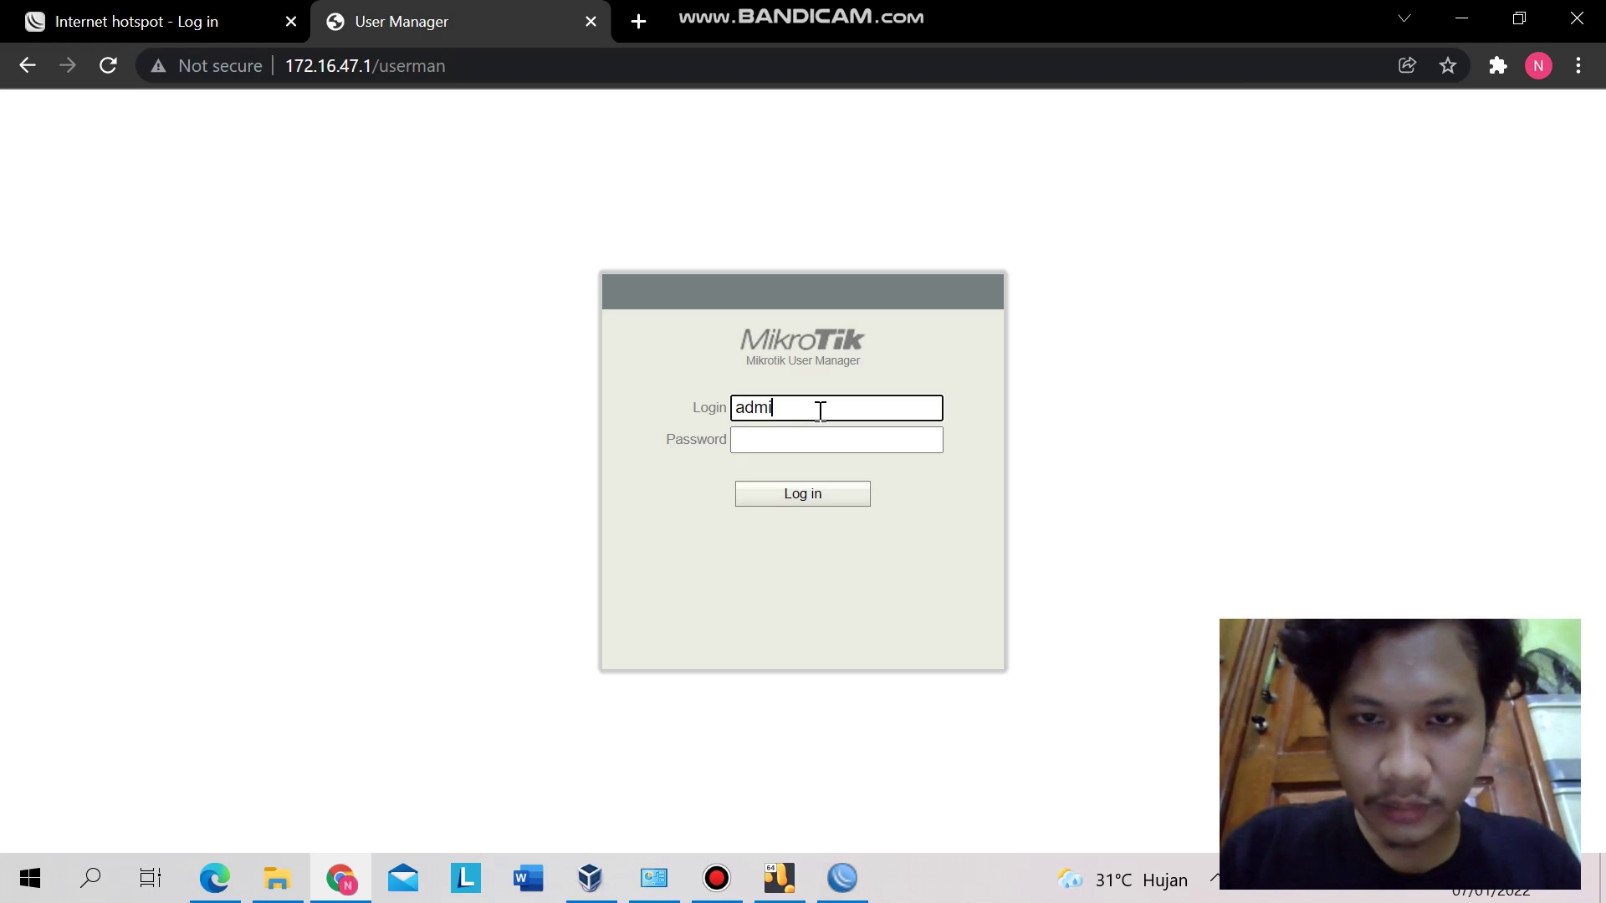
pyautogui.write('n')
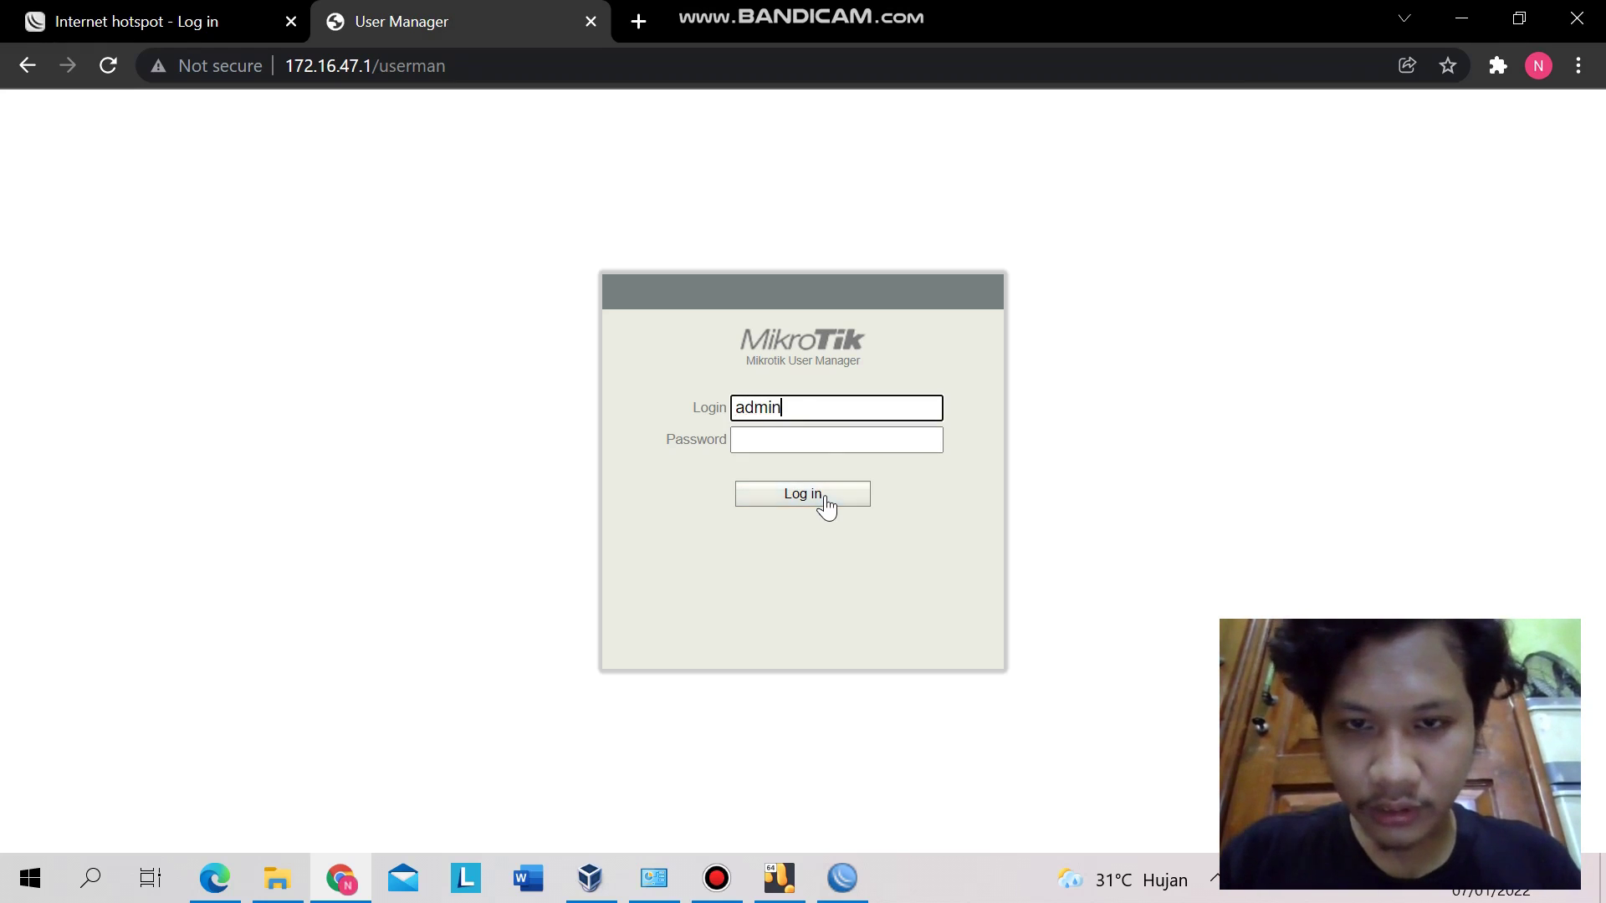
pyautogui.click(824, 502)
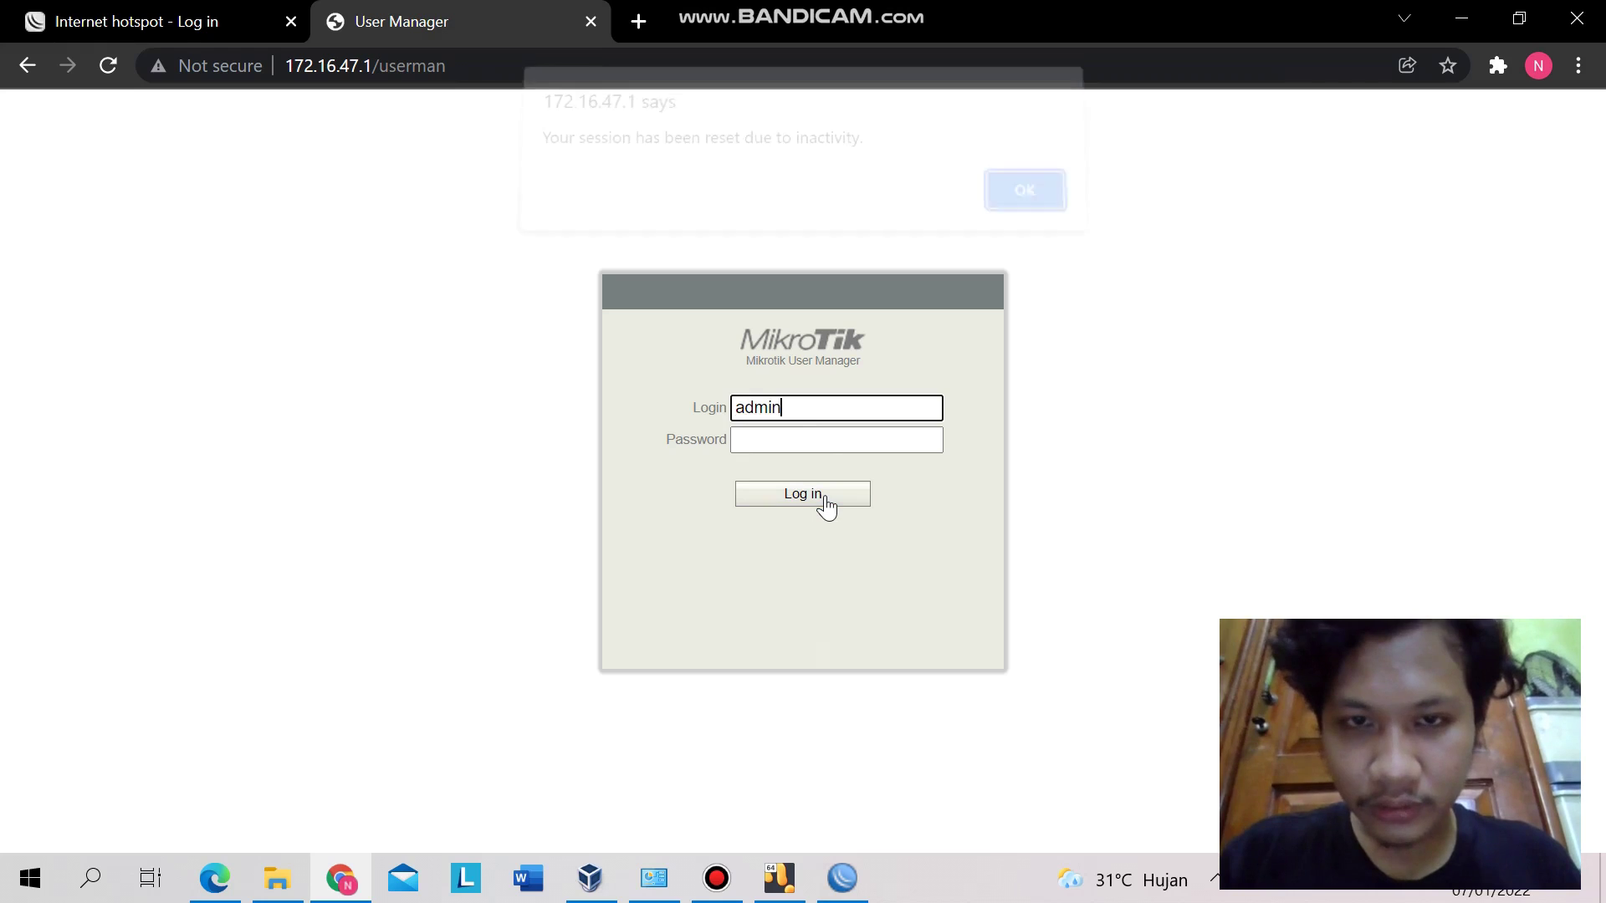
pyautogui.click(1032, 206)
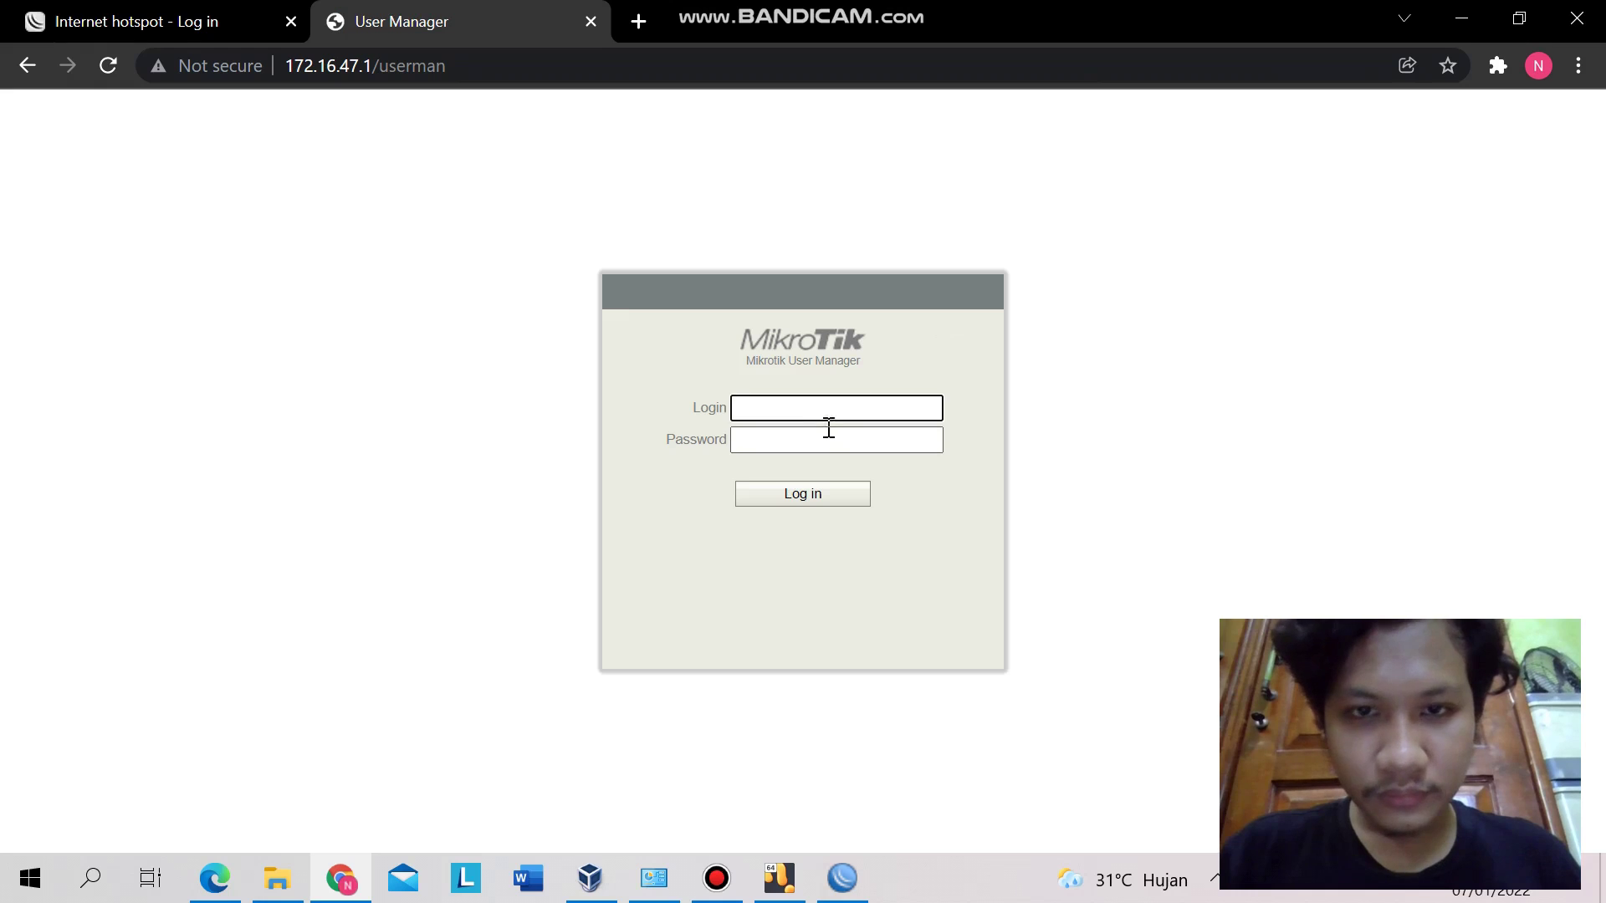
pyautogui.write('admin')
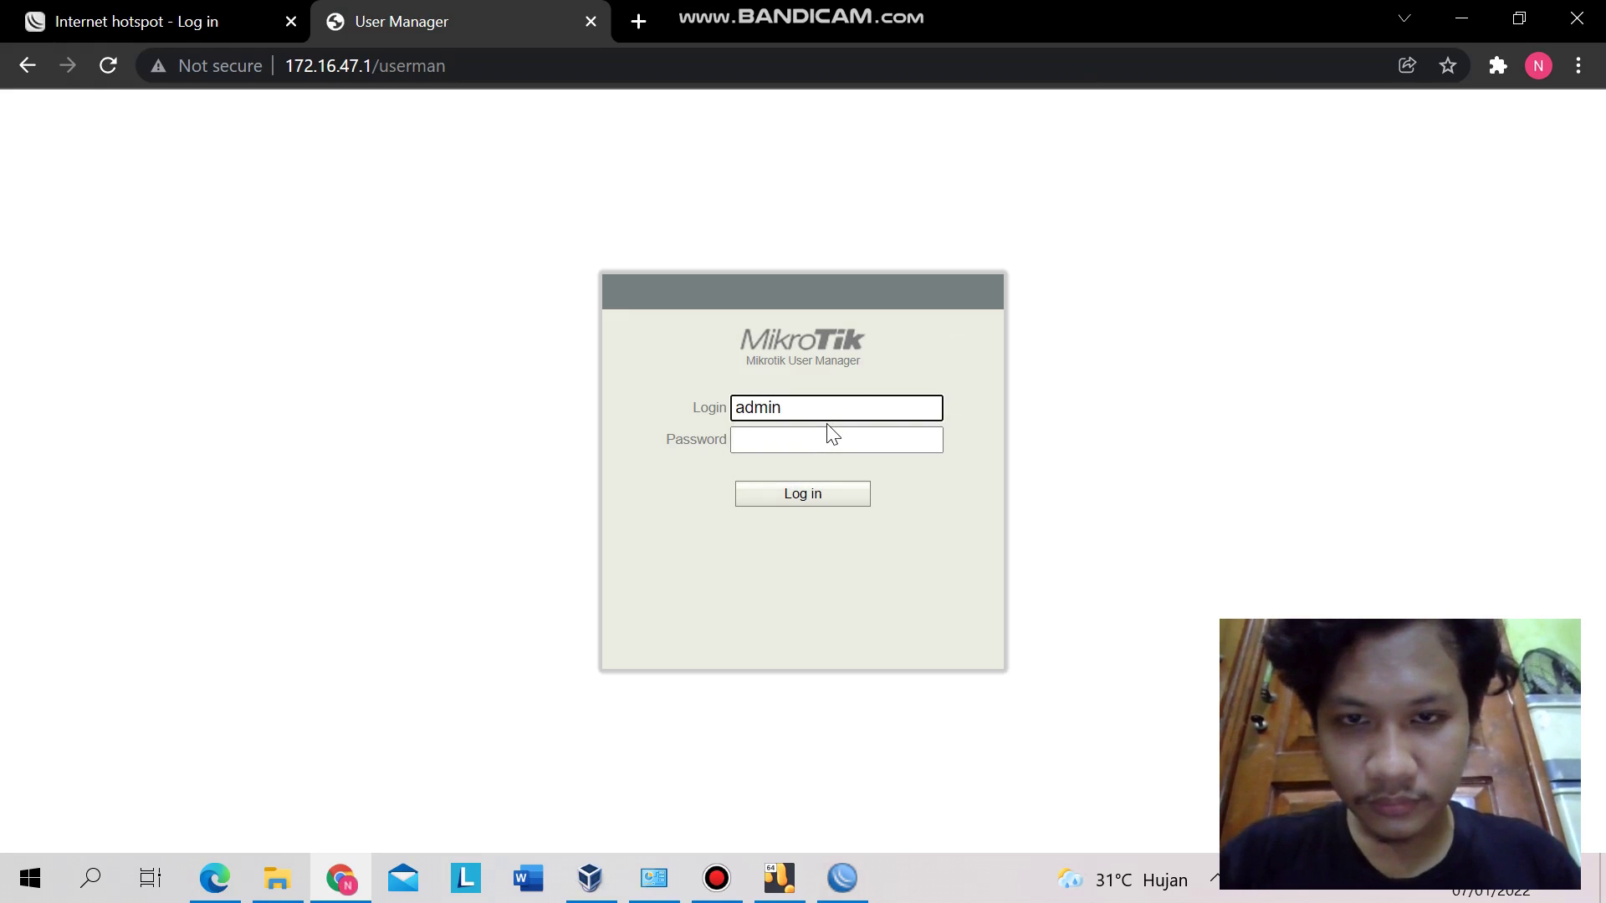
pyautogui.press('Return')
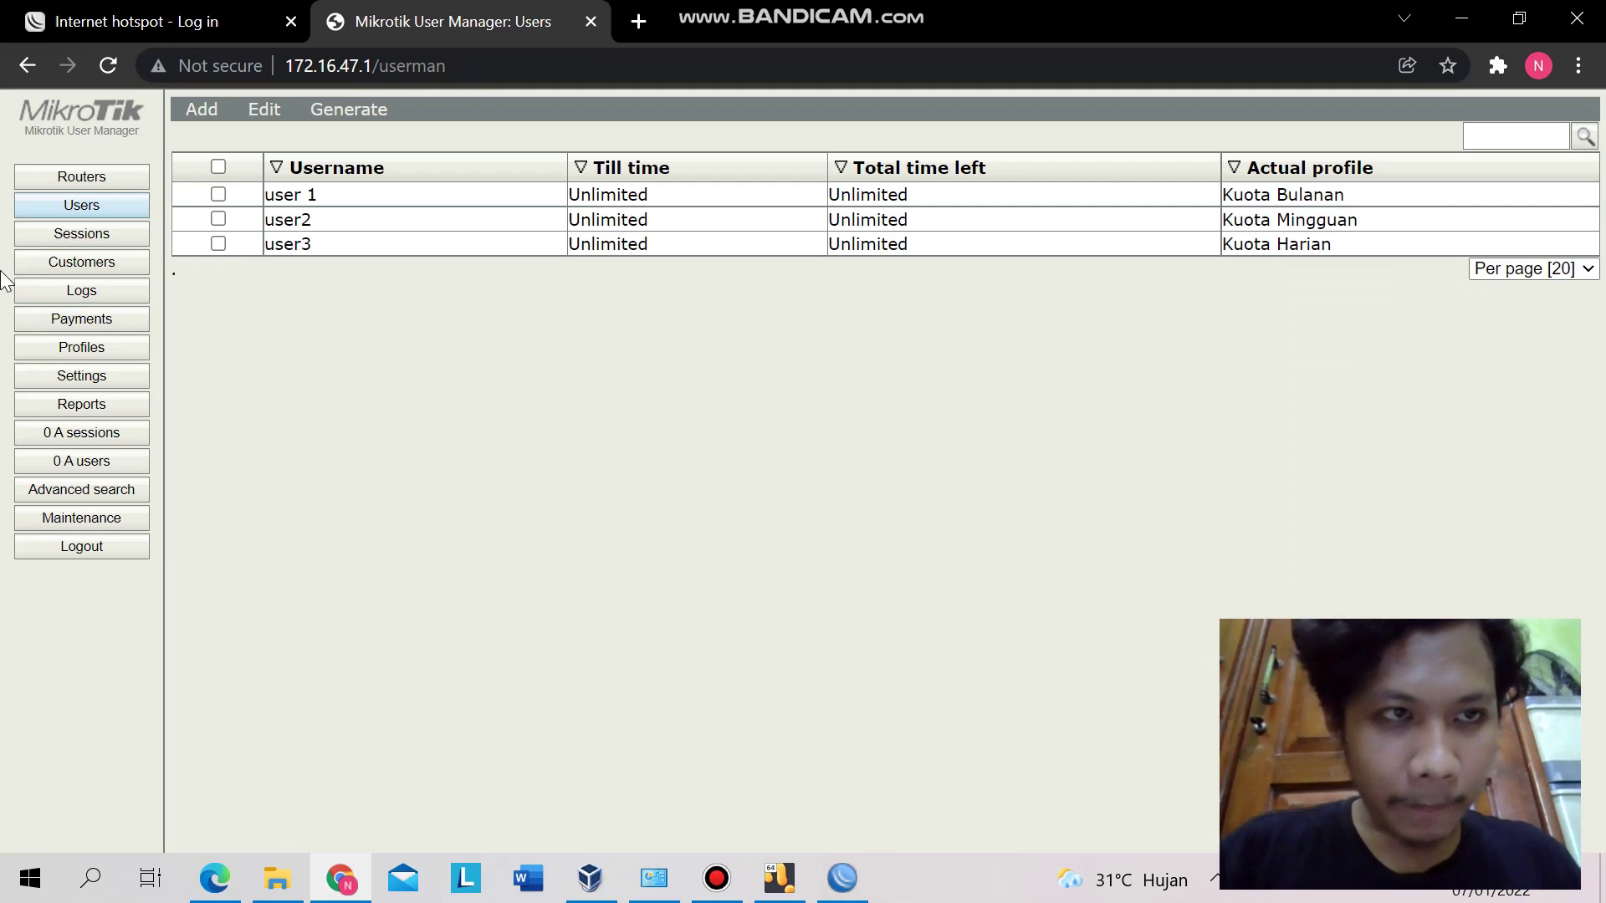
pyautogui.click(118, 180)
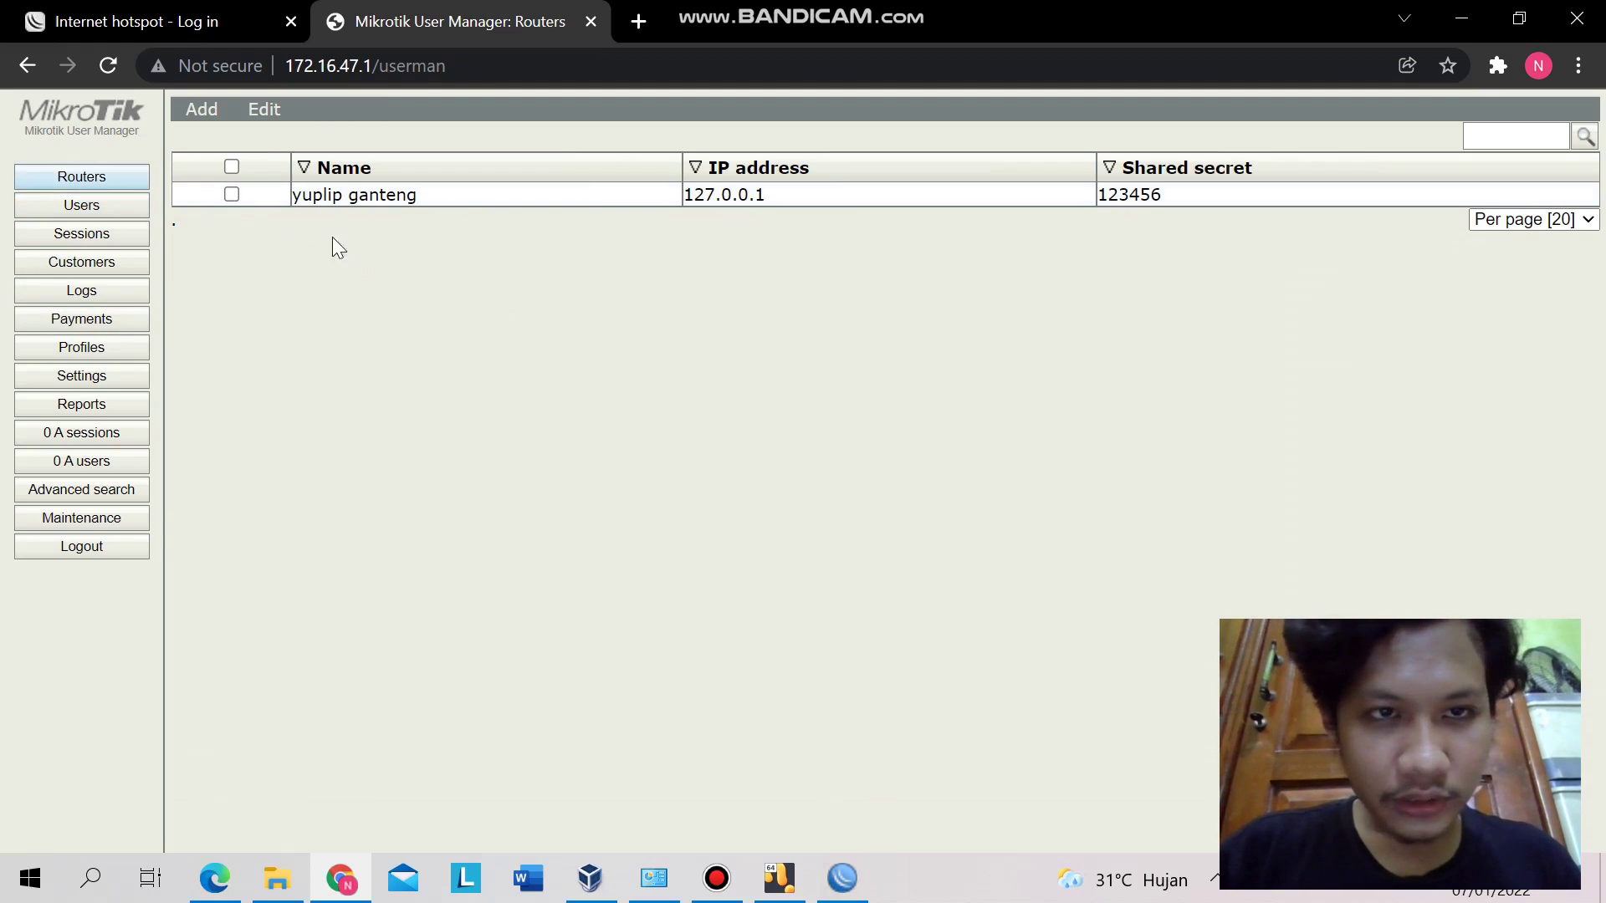
# - Inspect the router entry's details, then list the user accounts user 1, user2 and user3
pyautogui.click(422, 213)
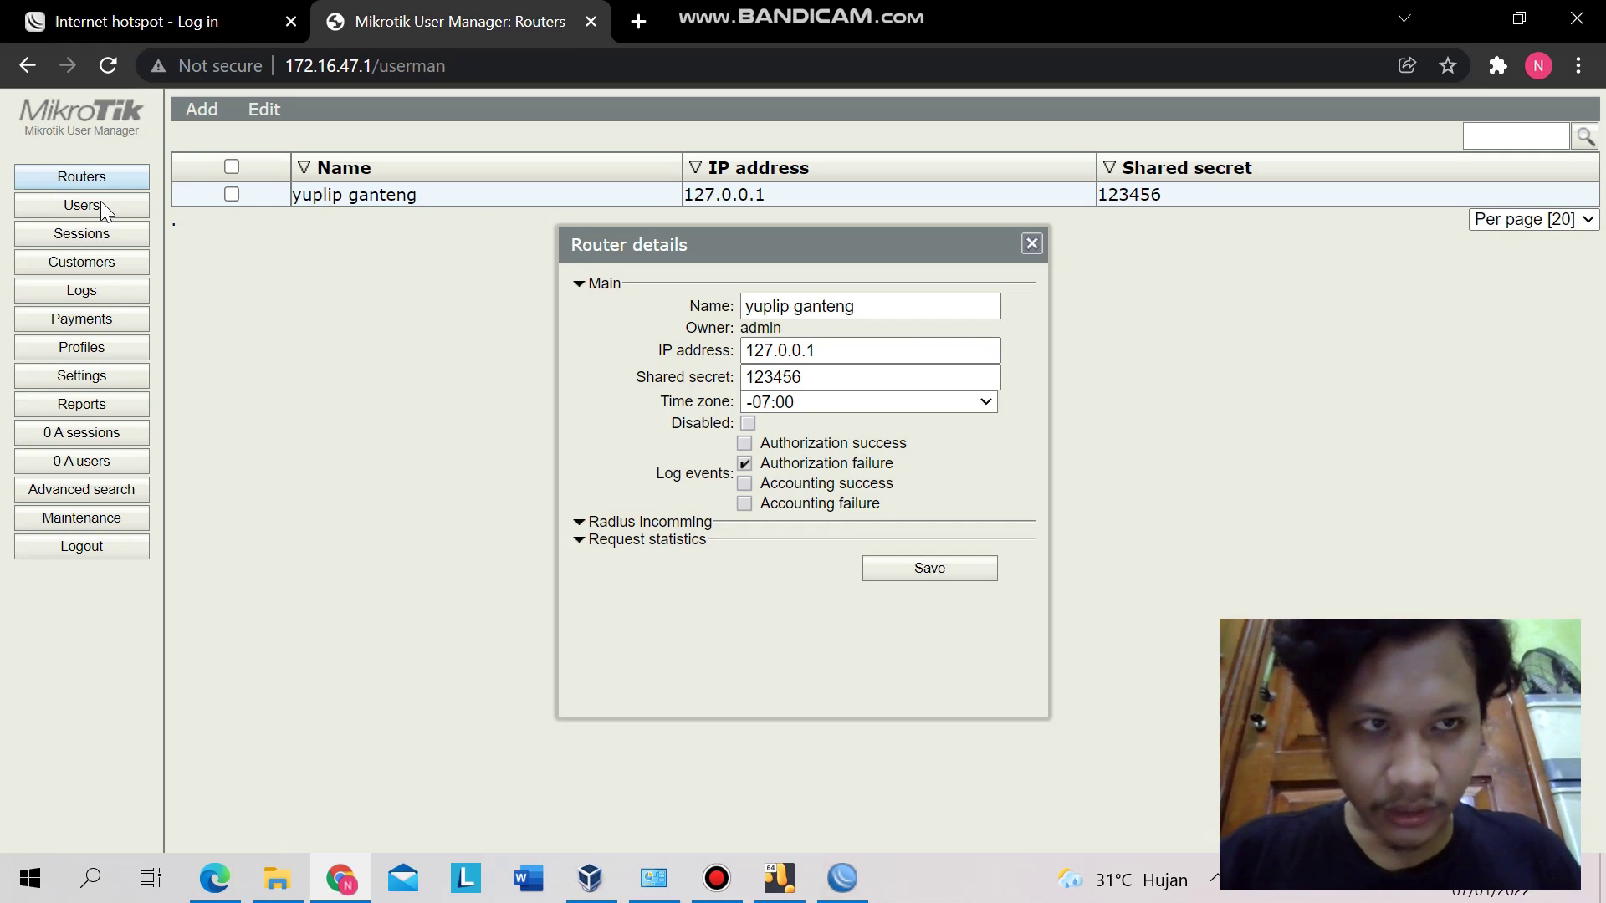
pyautogui.click(1032, 244)
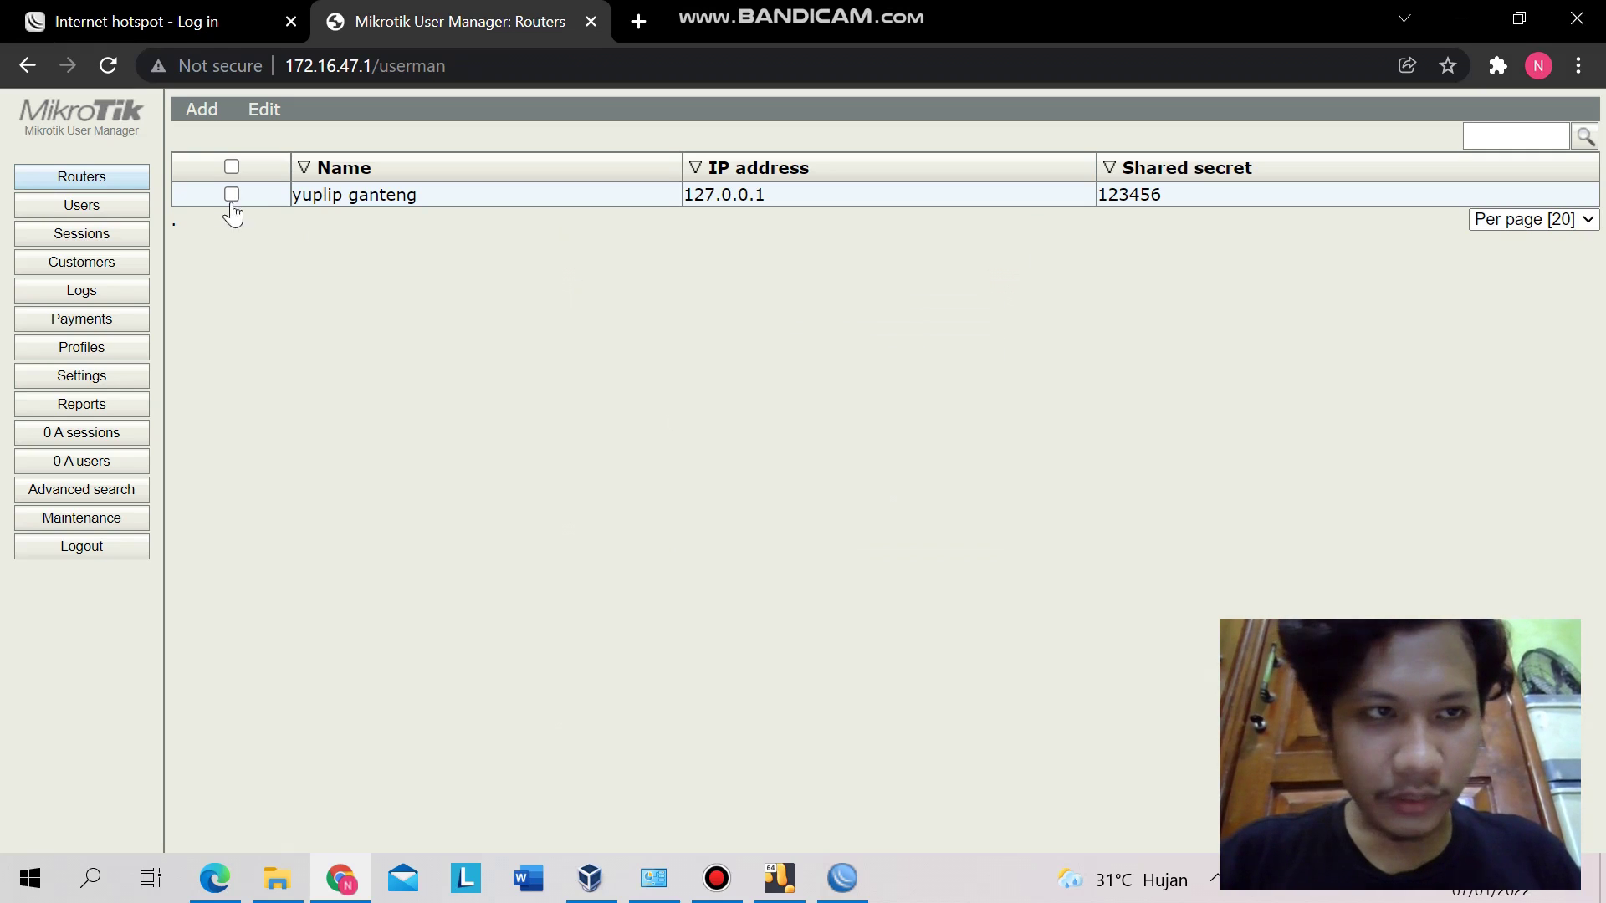
pyautogui.click(122, 205)
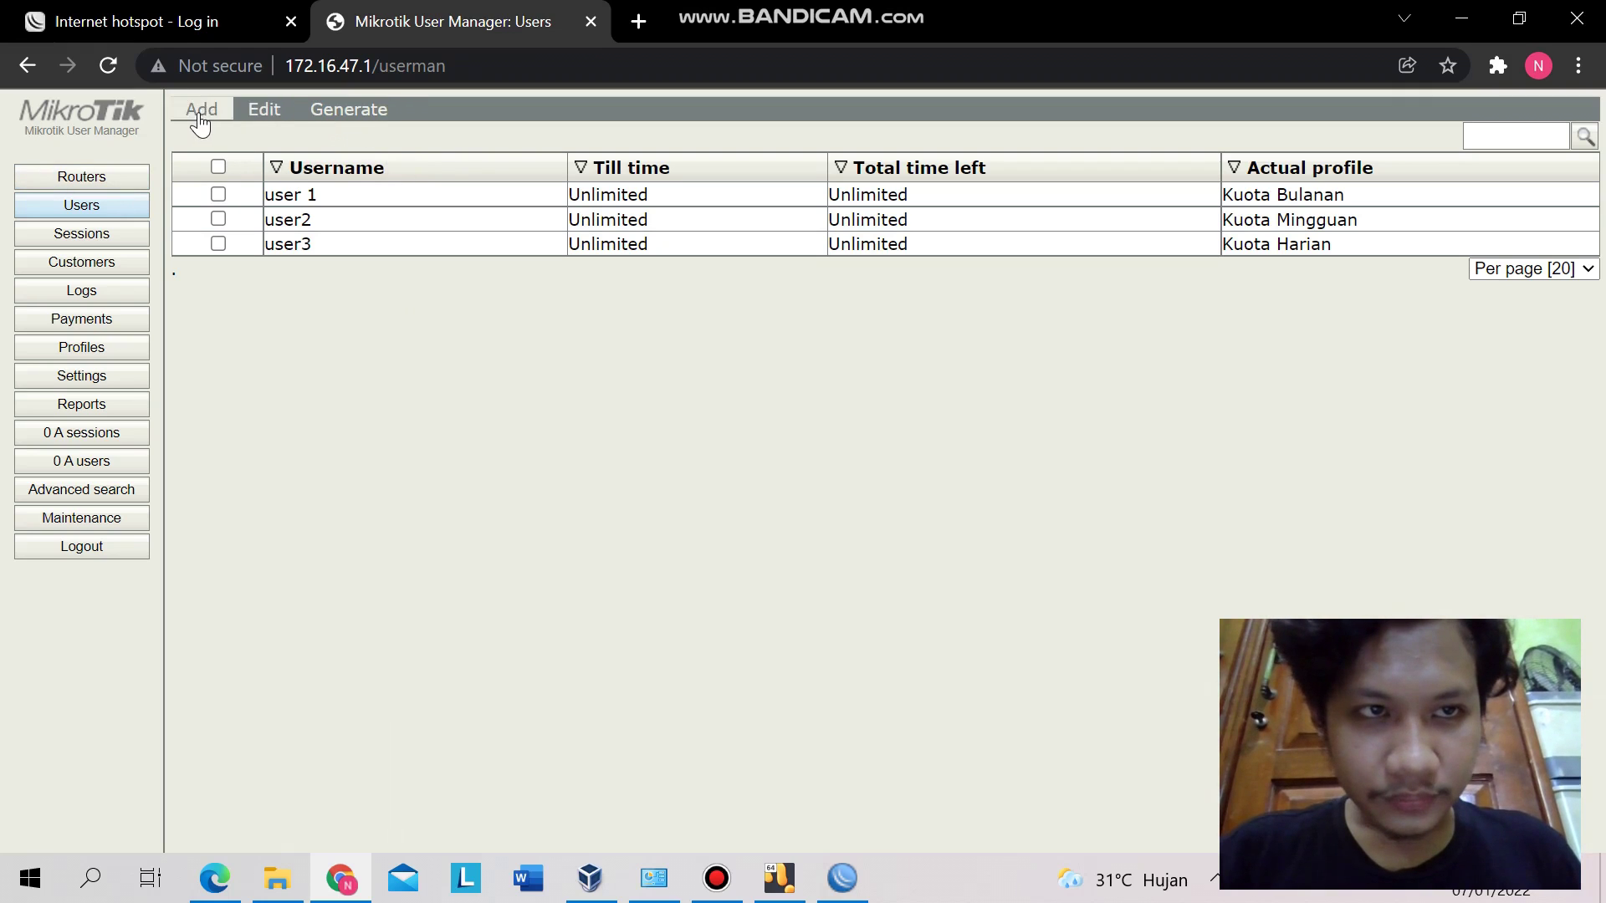
# - Browse the Edit and Generate menus, then open user 1's details showing the Kuota Bulanan profile
pyautogui.click(248, 118)
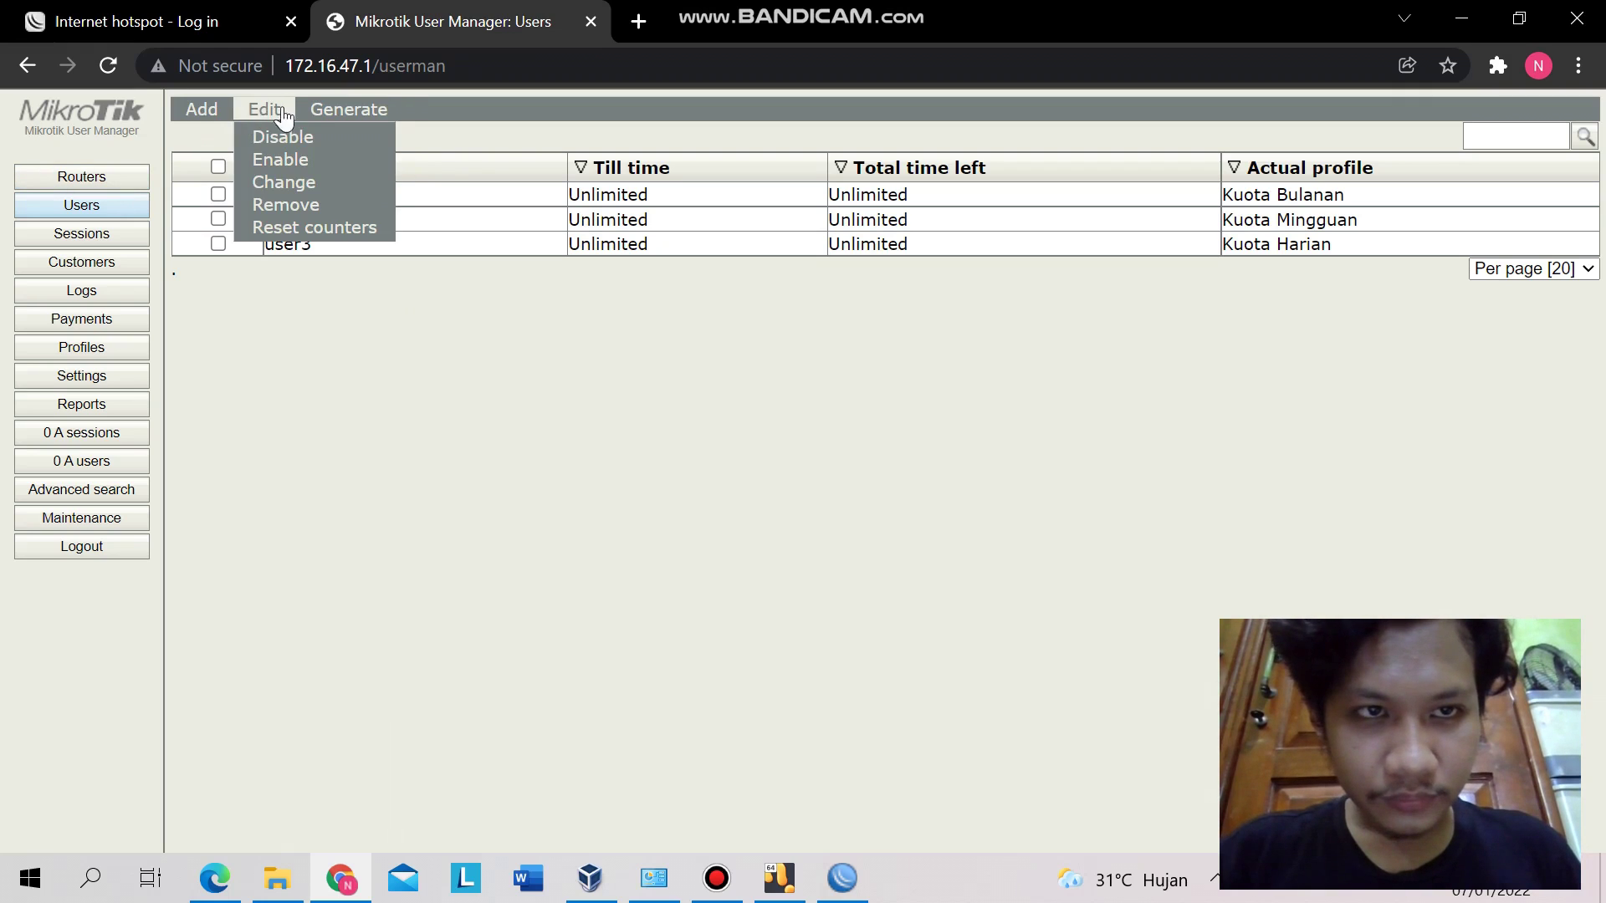
pyautogui.click(326, 115)
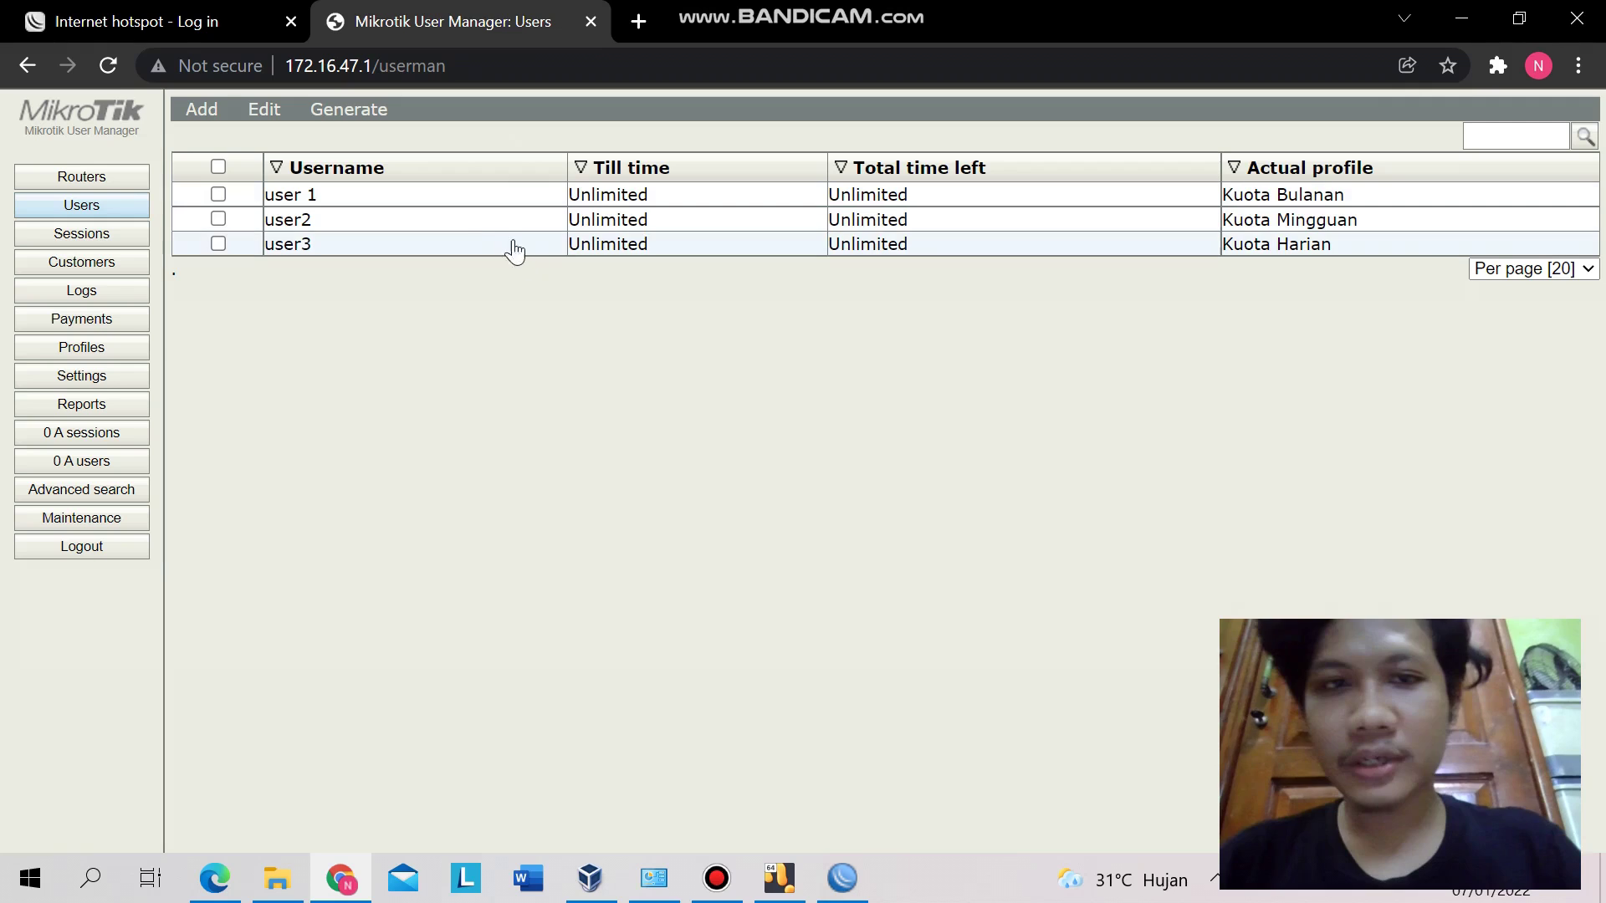
pyautogui.click(459, 199)
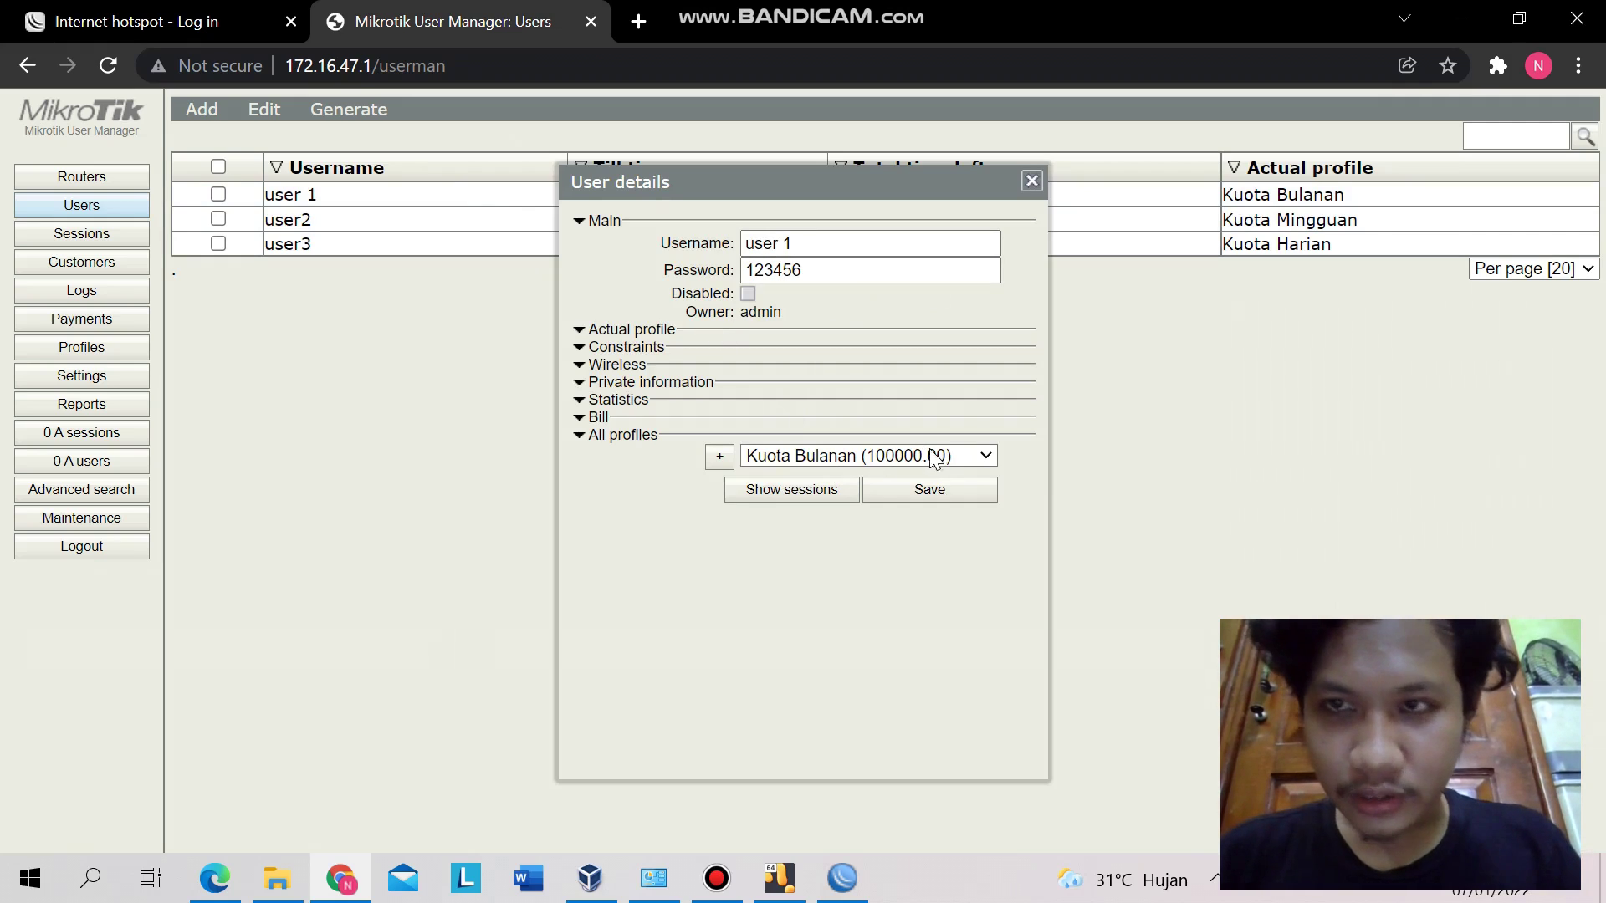
pyautogui.click(1032, 181)
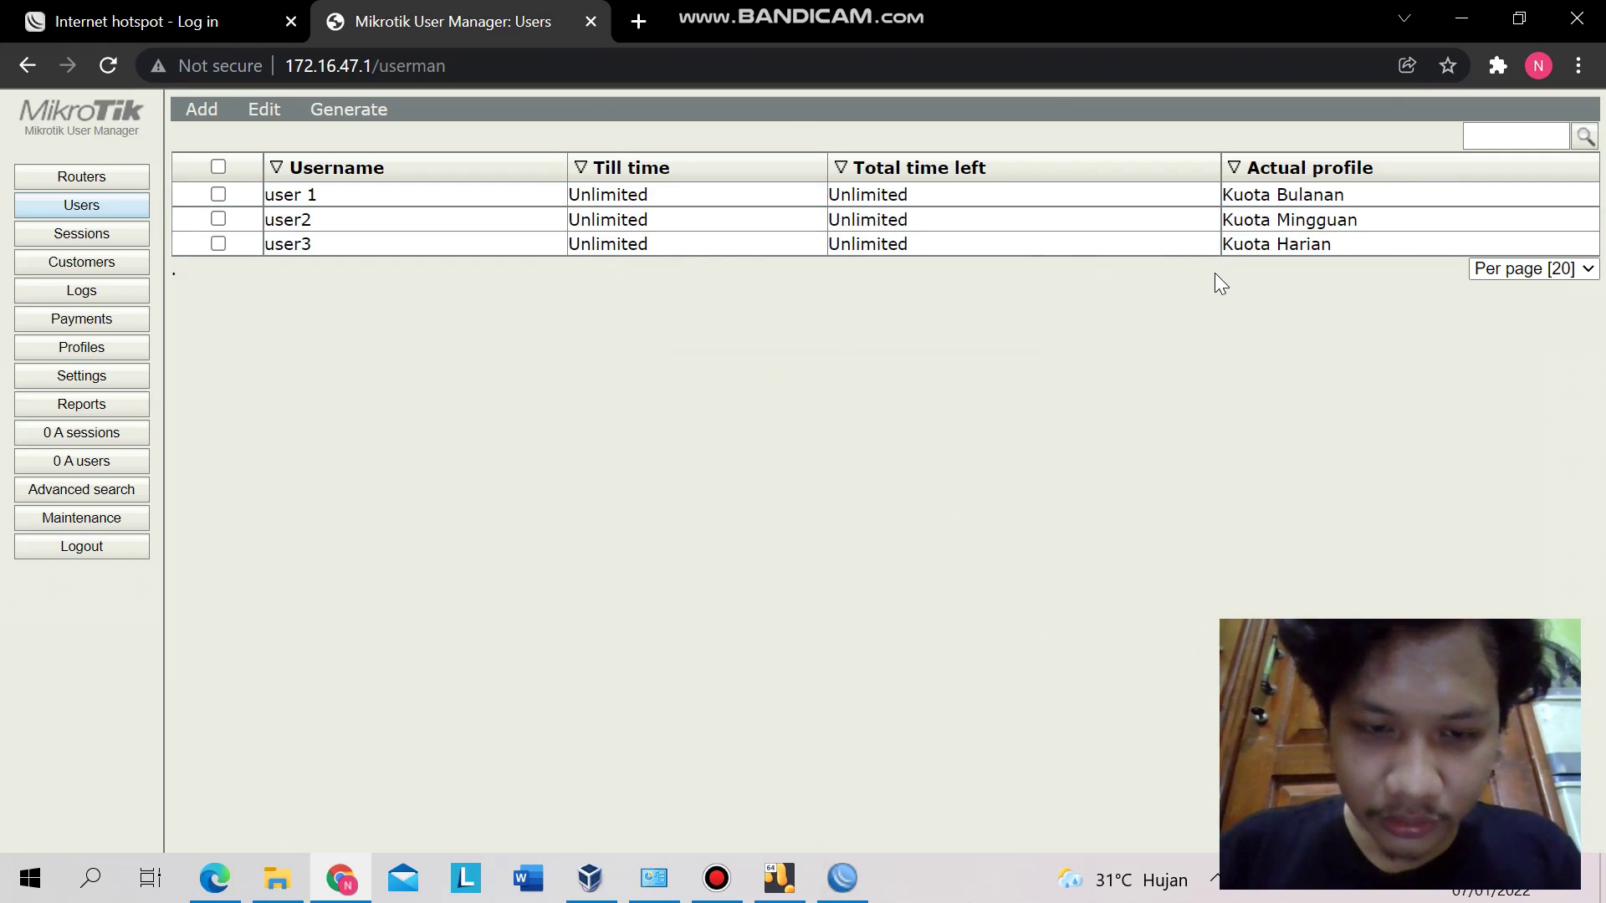
pyautogui.click(121, 349)
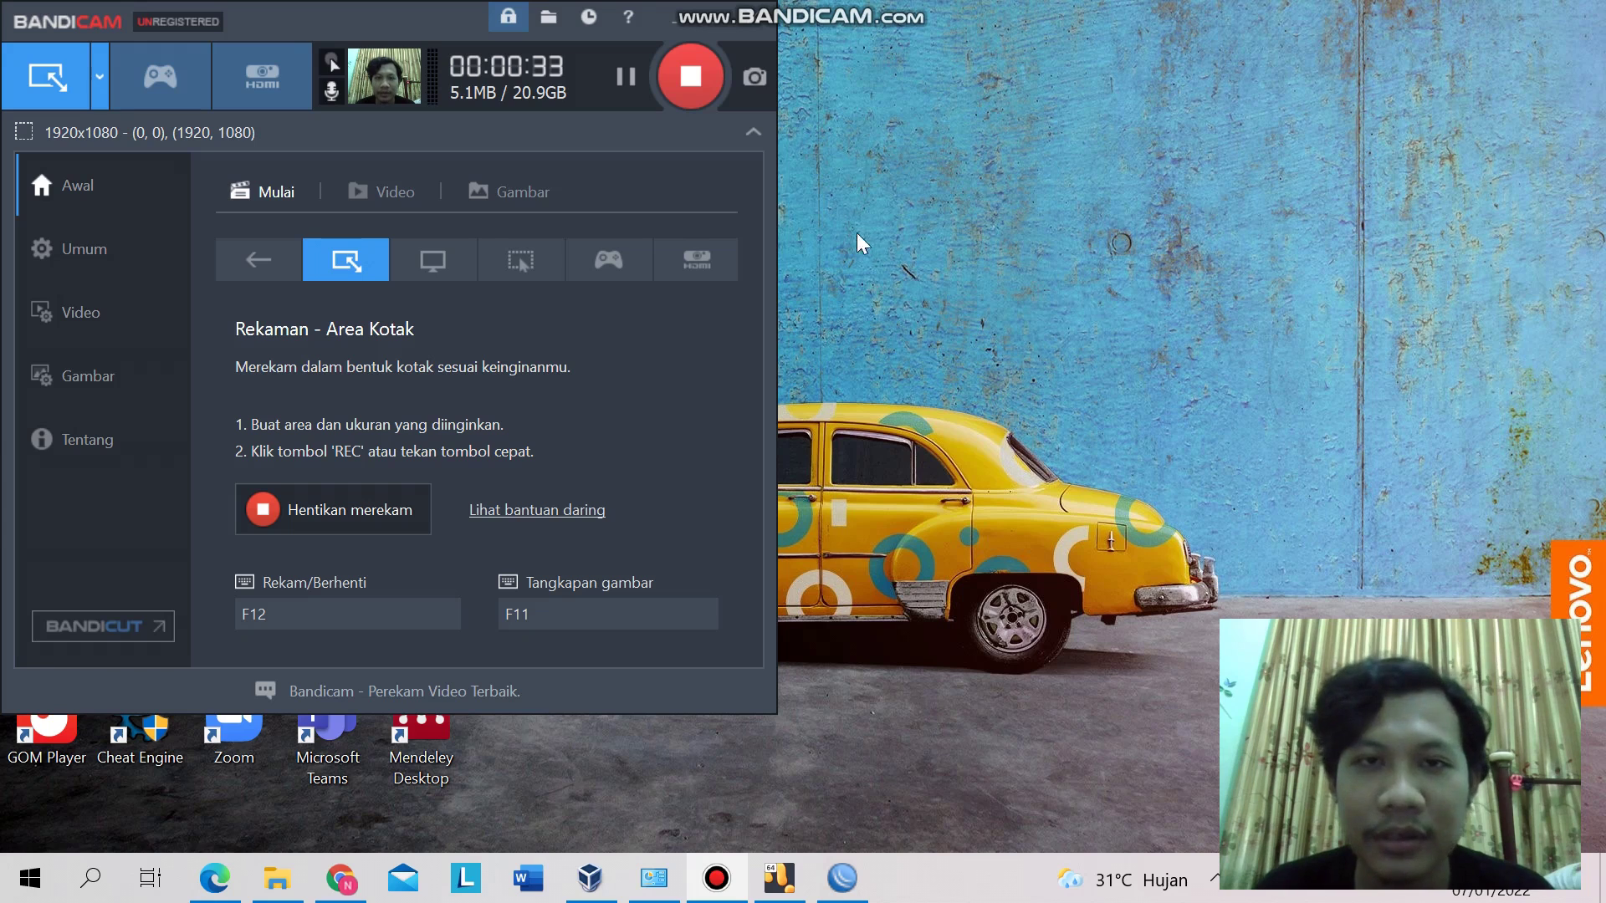
# - Return to the User Manager browser window, closing user 1's details and the session-reset notice
pyautogui.click(721, 25)
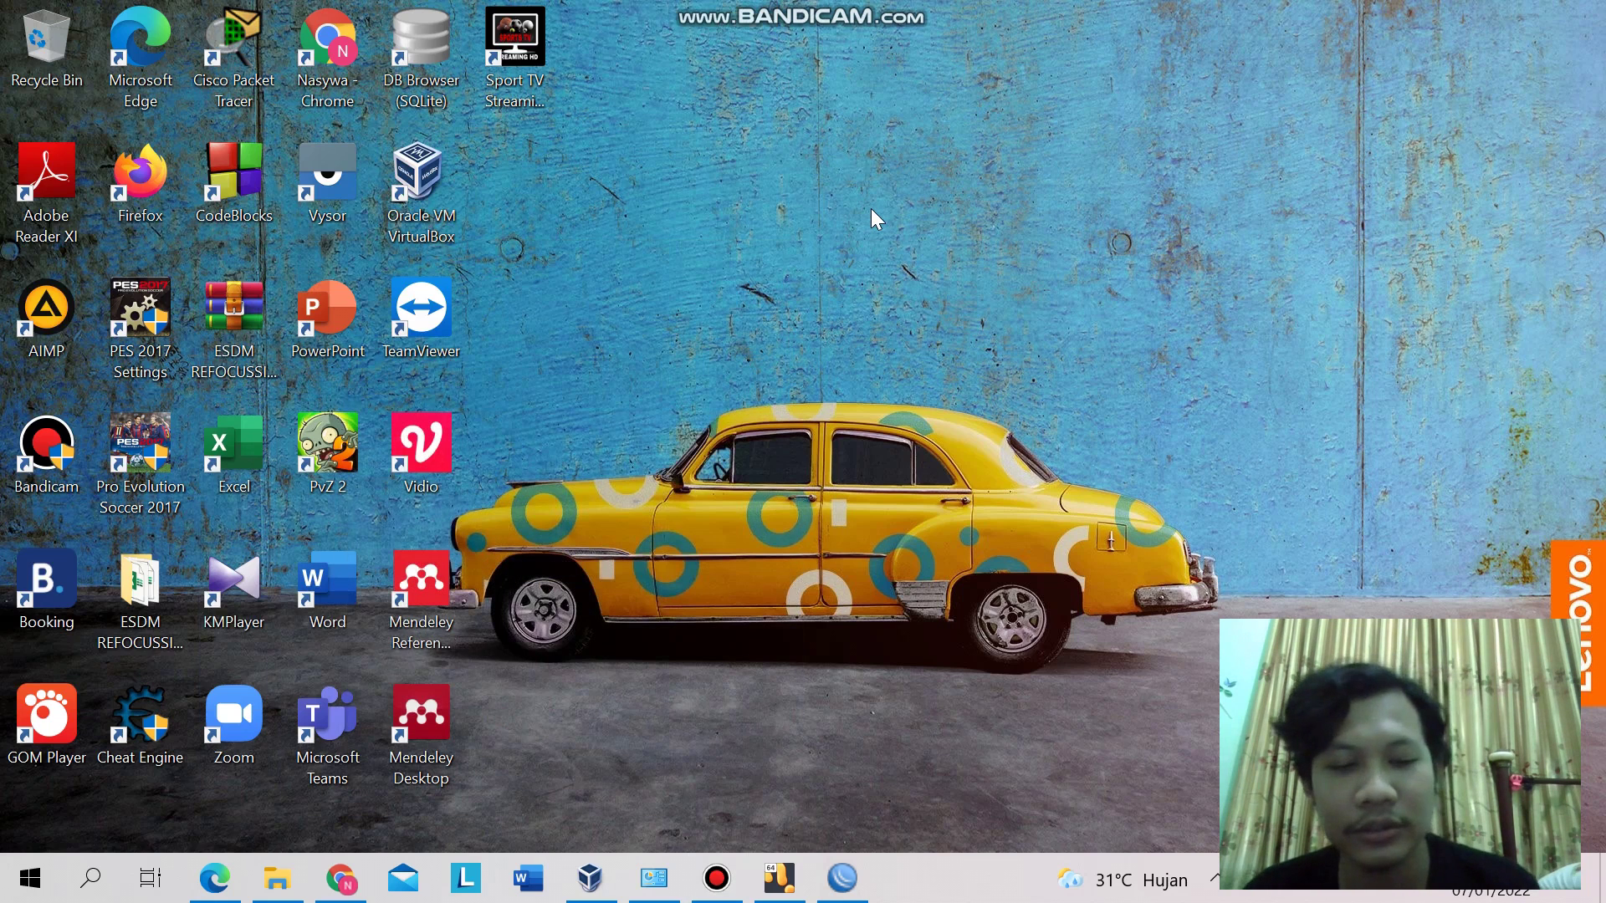
pyautogui.hotkey('alt', 'Tab')
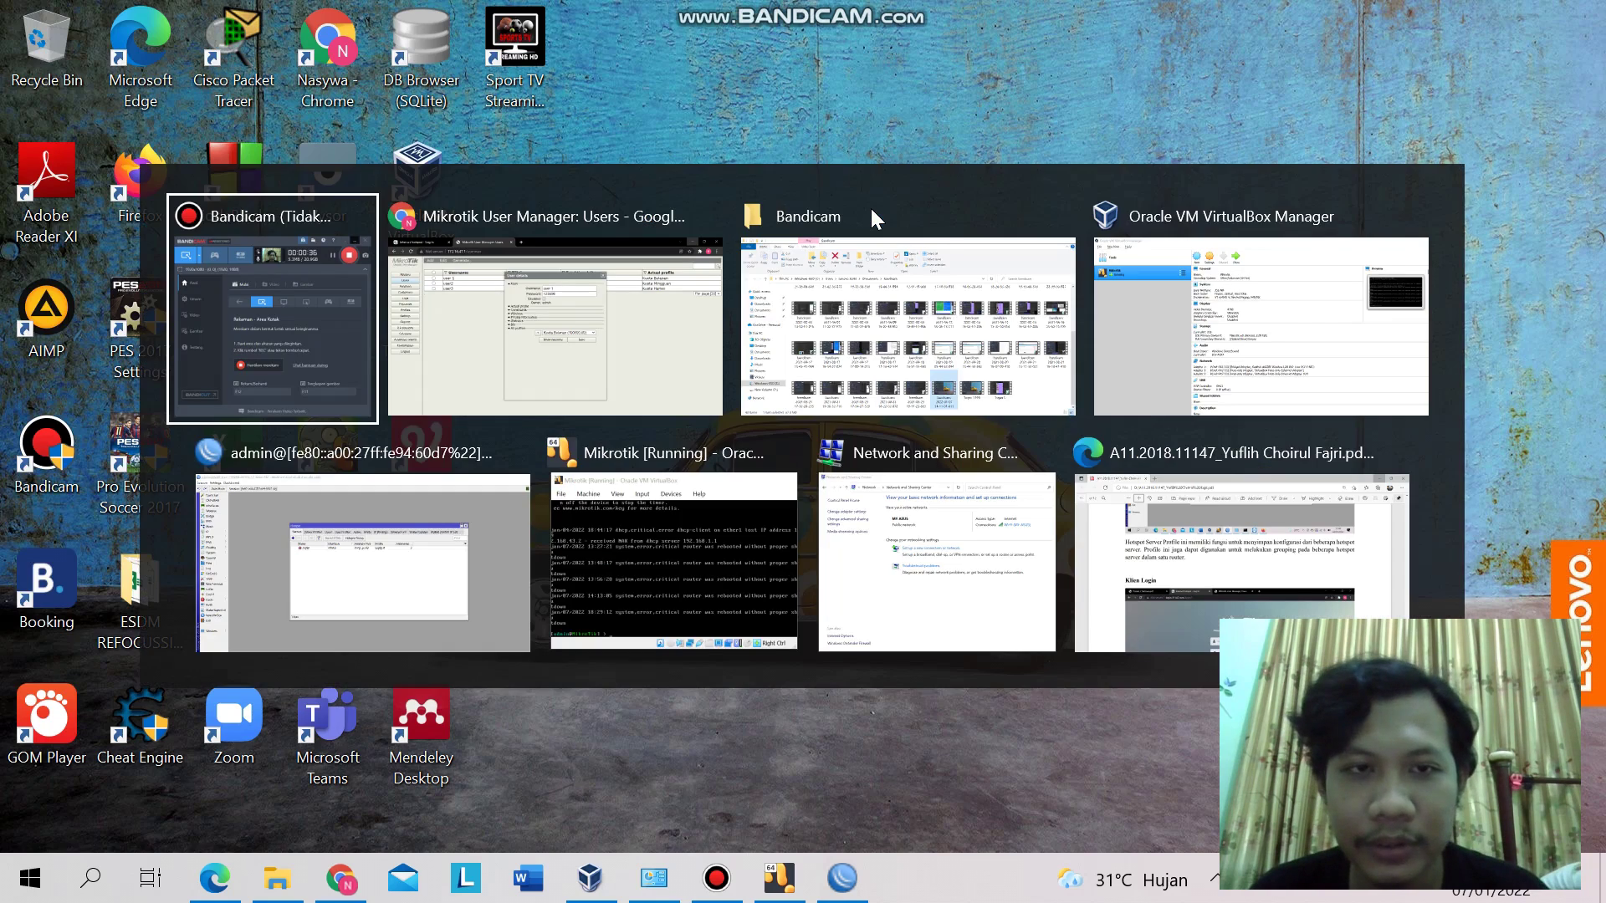
pyautogui.hotkey('alt', 'Tab')
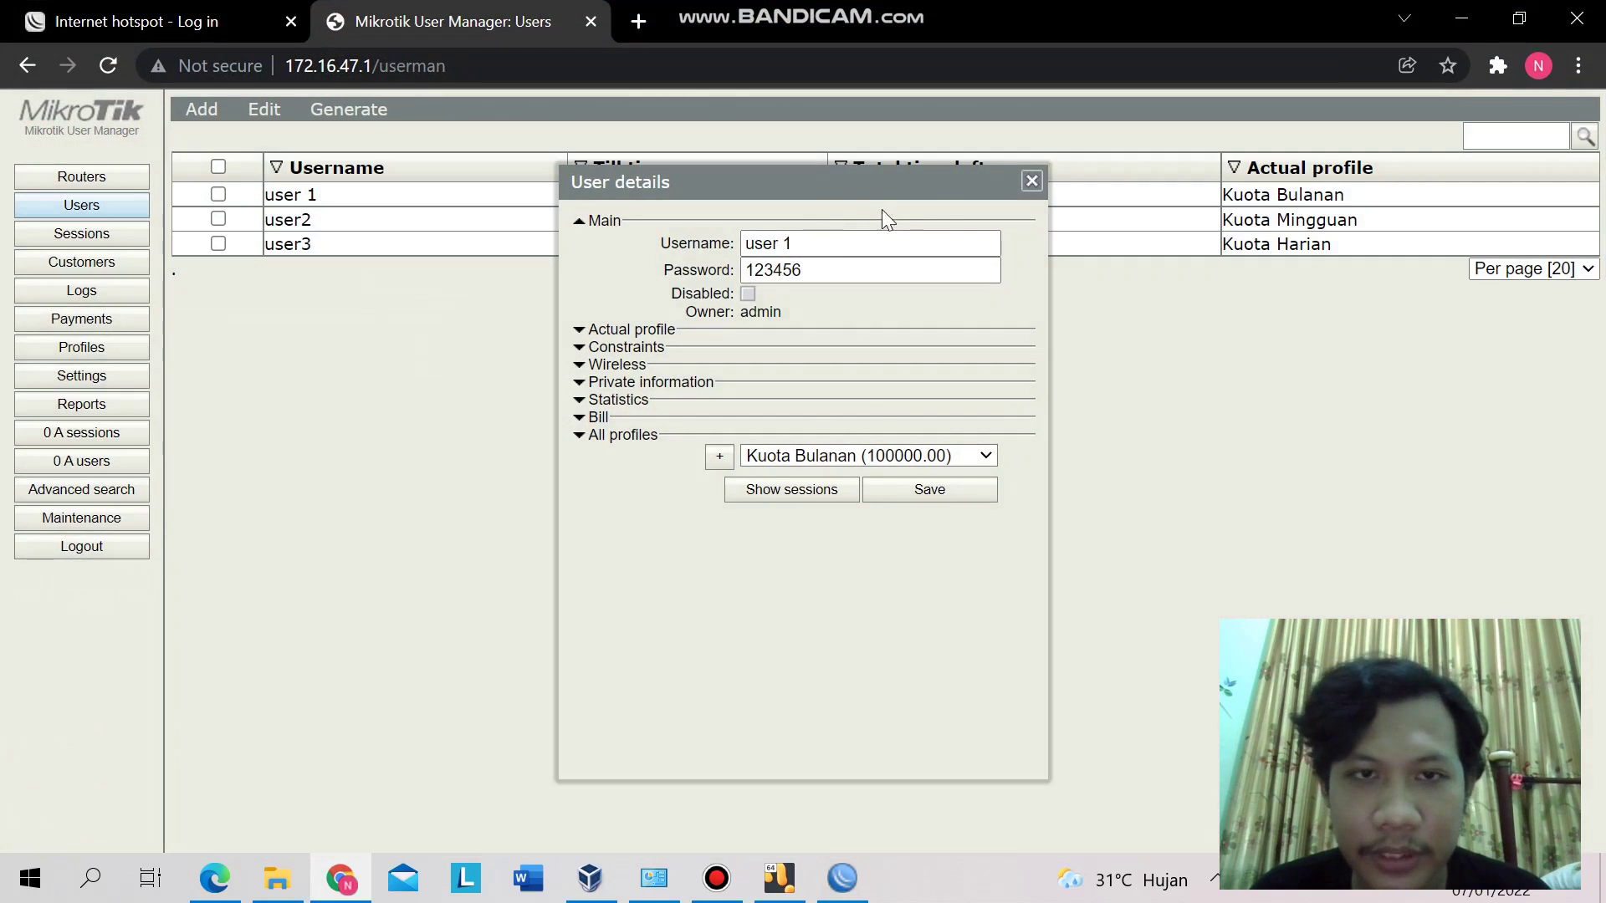
pyautogui.click(1030, 184)
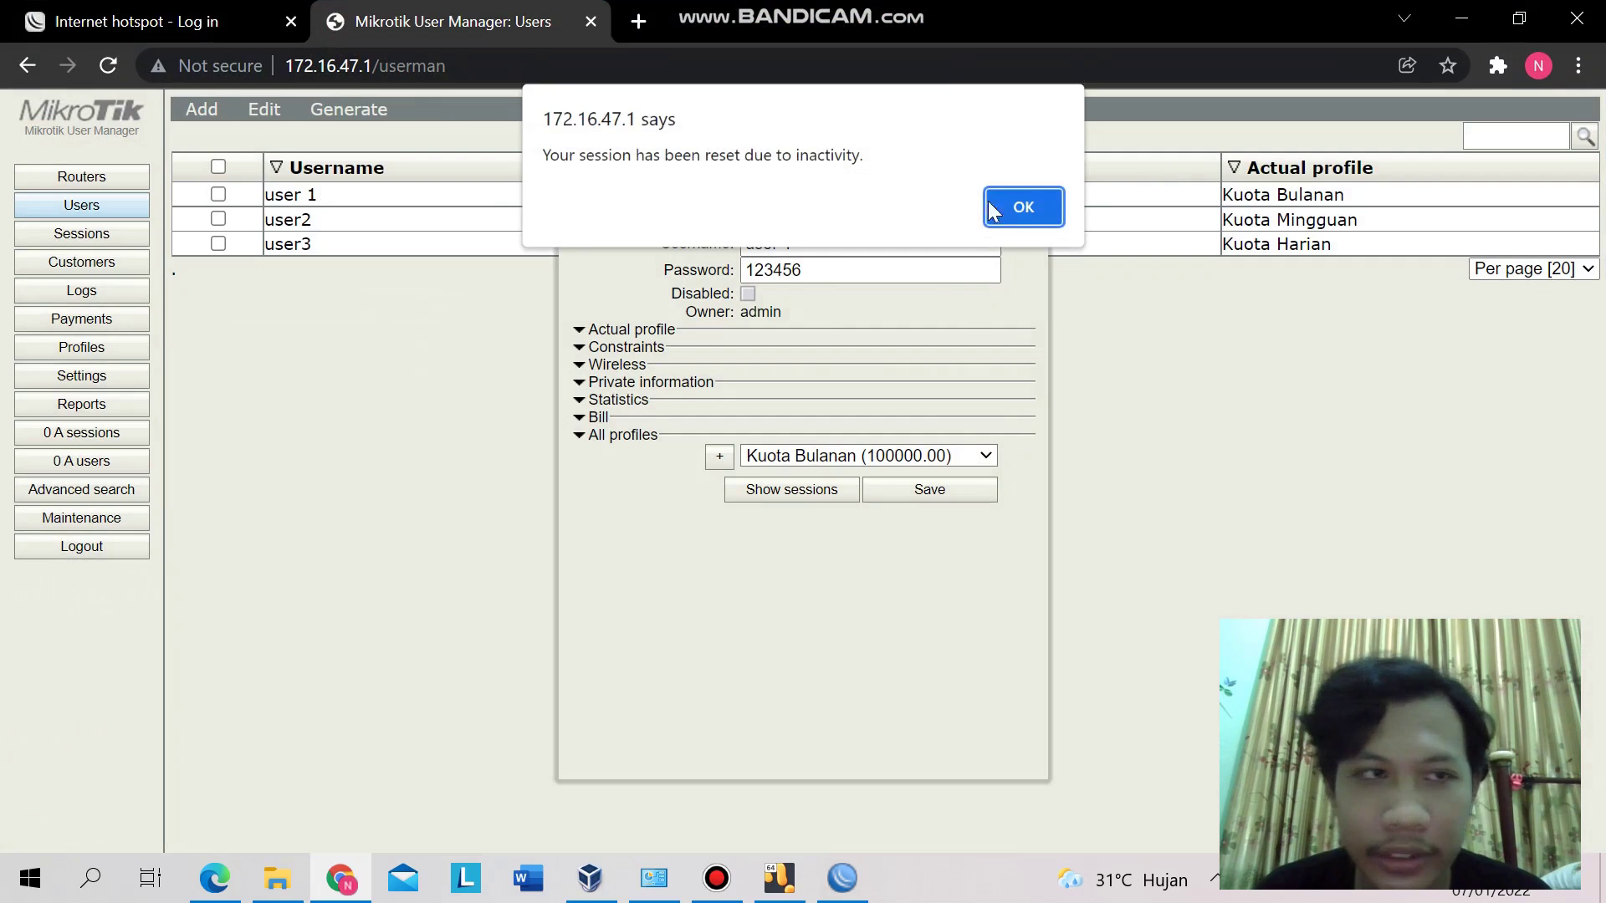
pyautogui.click(1022, 203)
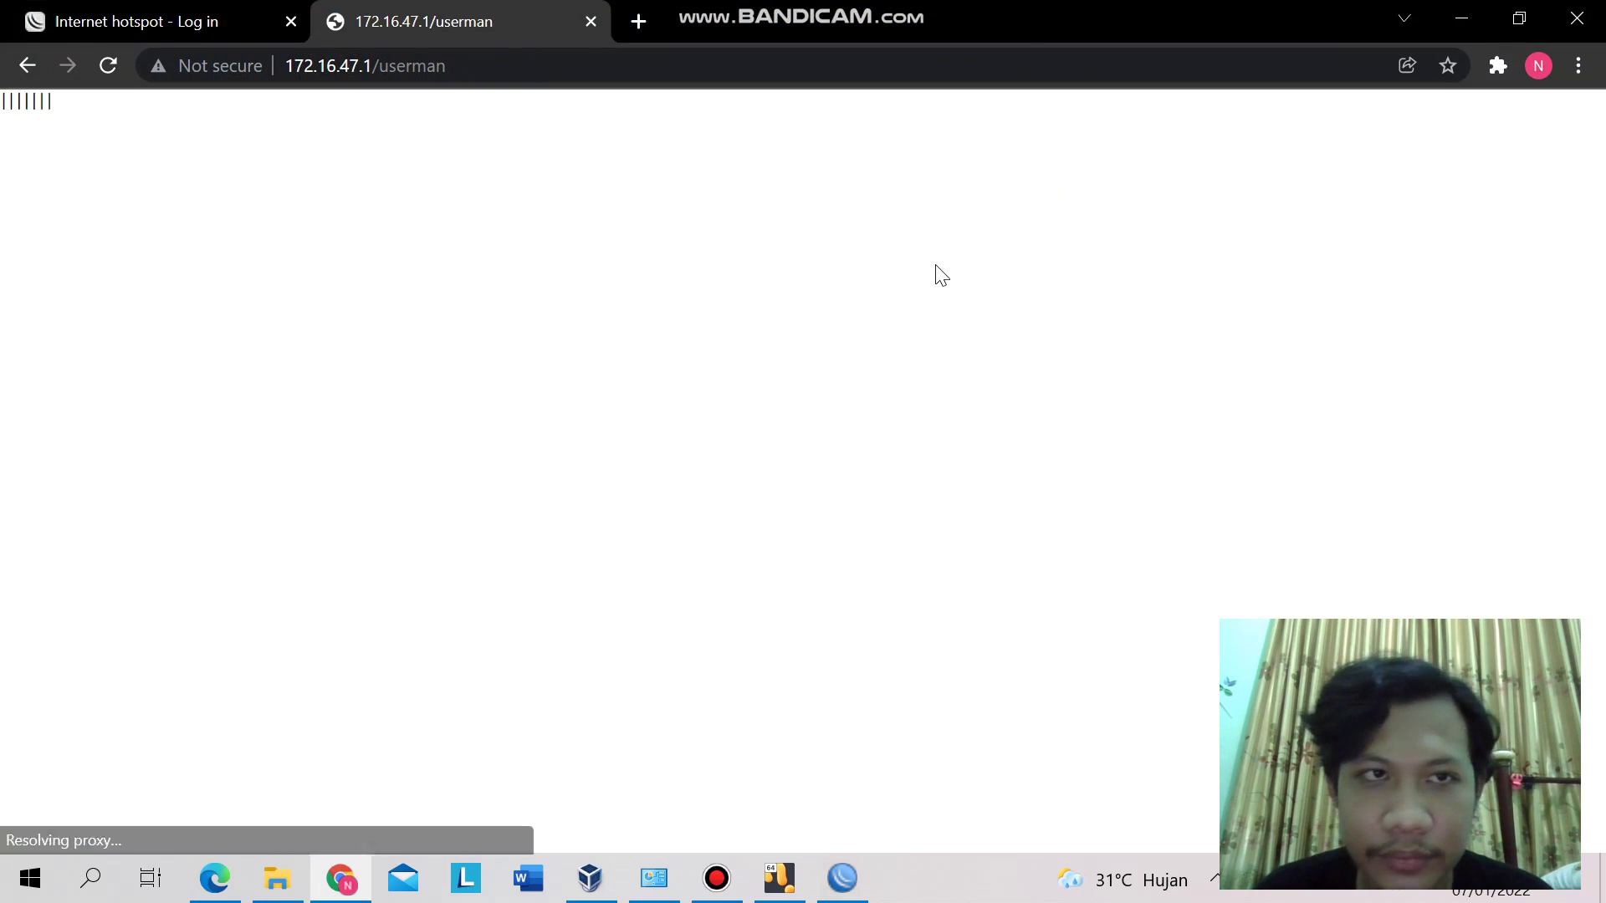
# - Log in to User Manager with the saved administrator account to reach the Users list
pyautogui.click(853, 409)
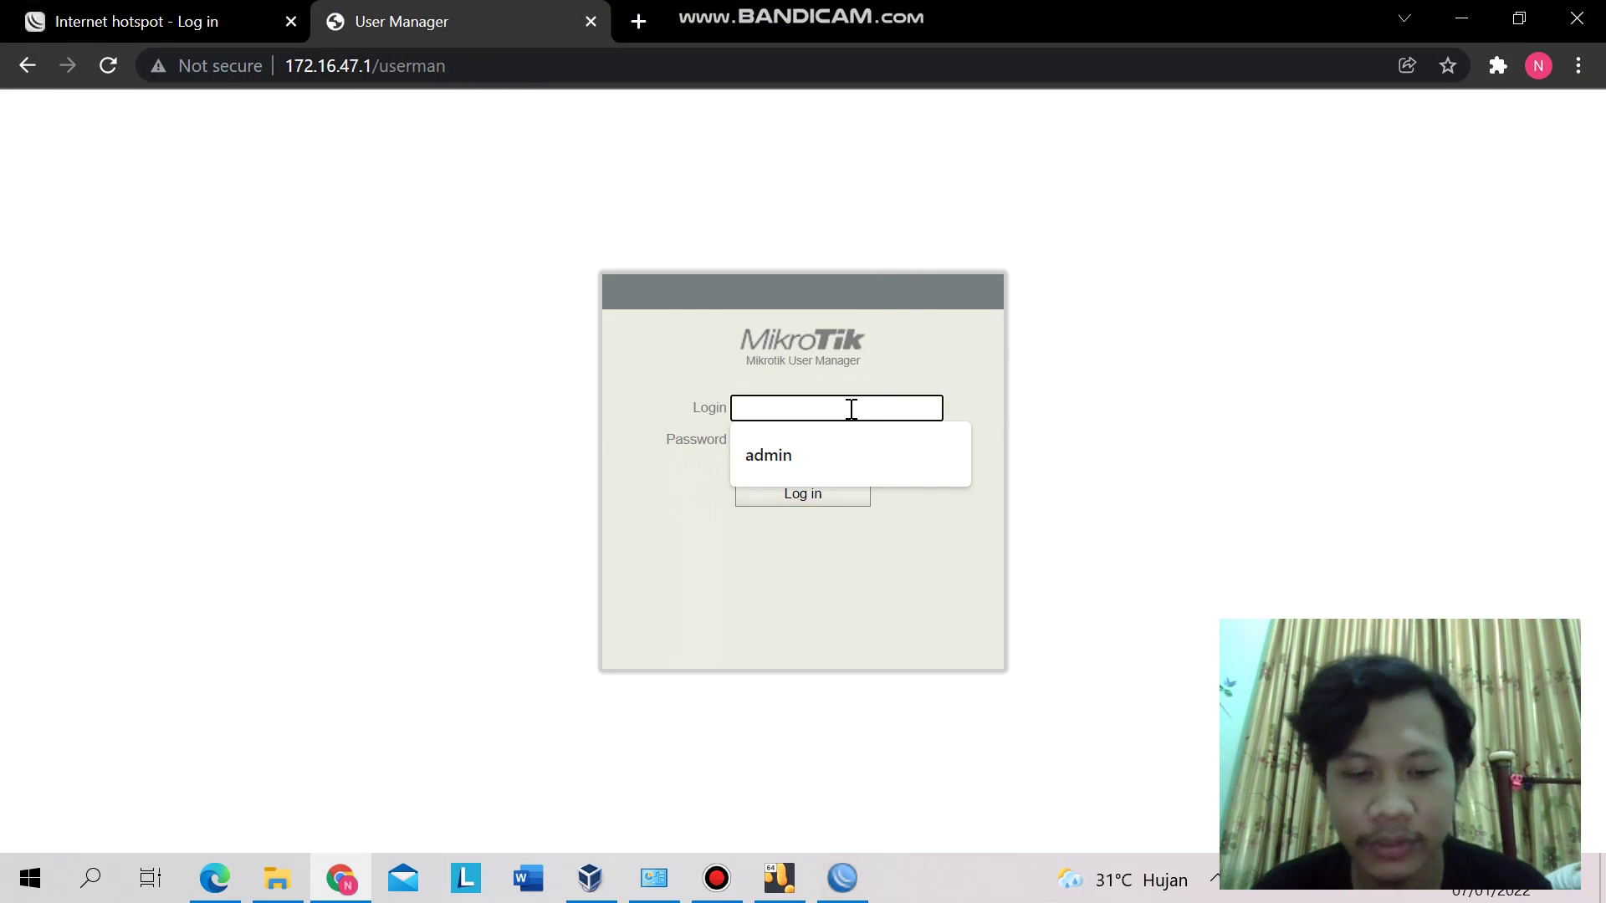
pyautogui.click(801, 453)
pyautogui.click(828, 493)
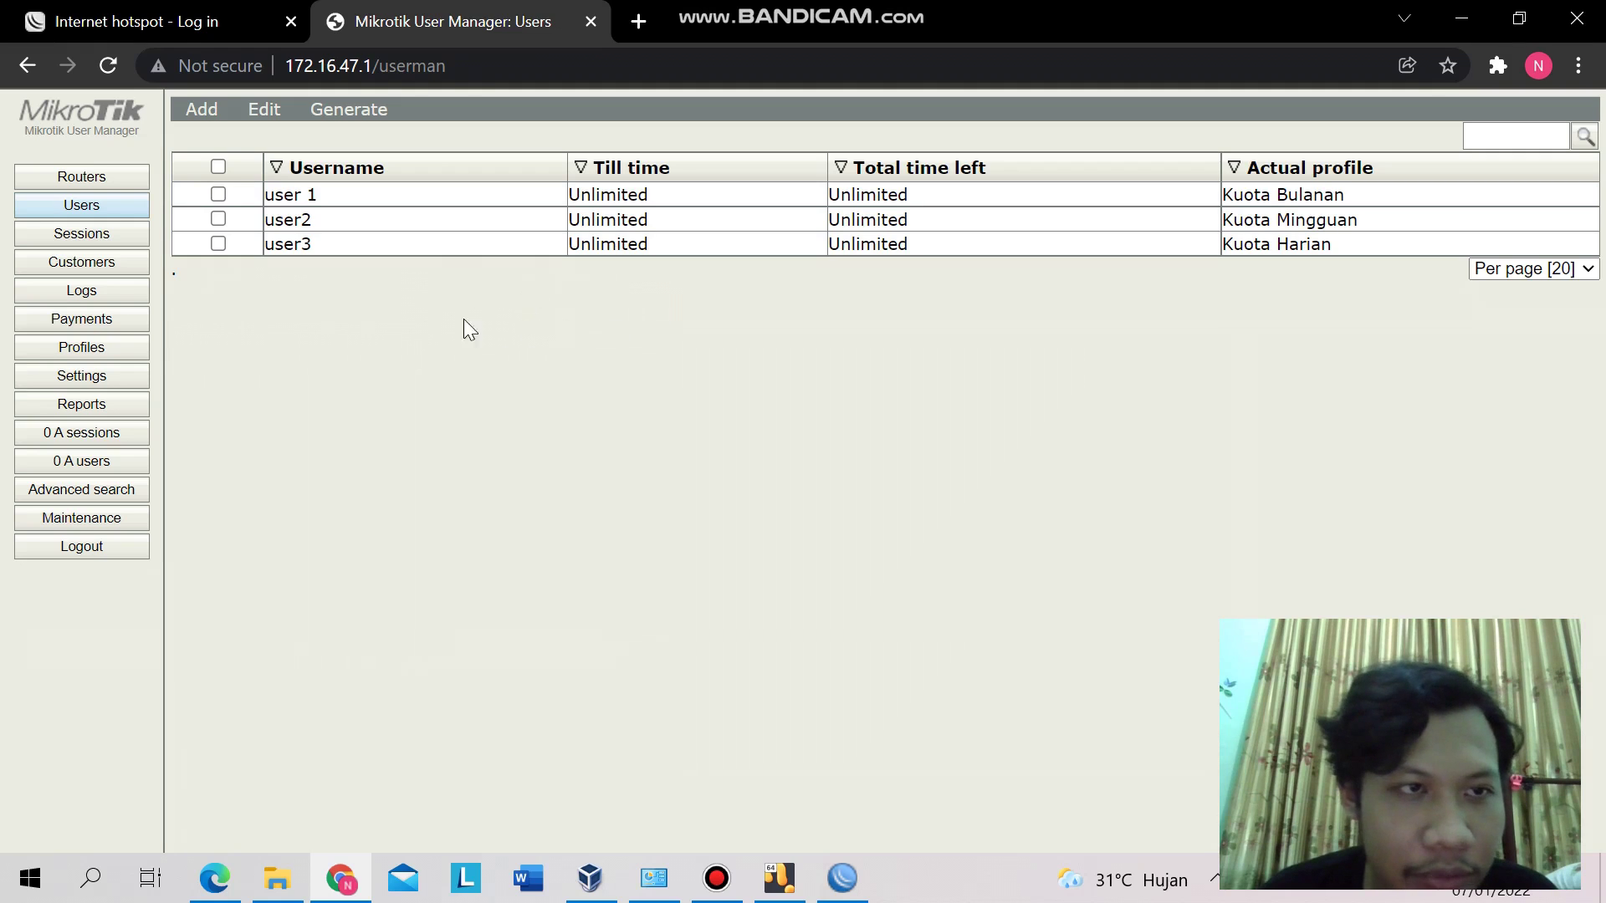
# - View the profile limitations, e.g. Kuota Bulanan's 512 KiB/256 KiB, 8.0 GiB, 4w2d quotas
pyautogui.click(99, 352)
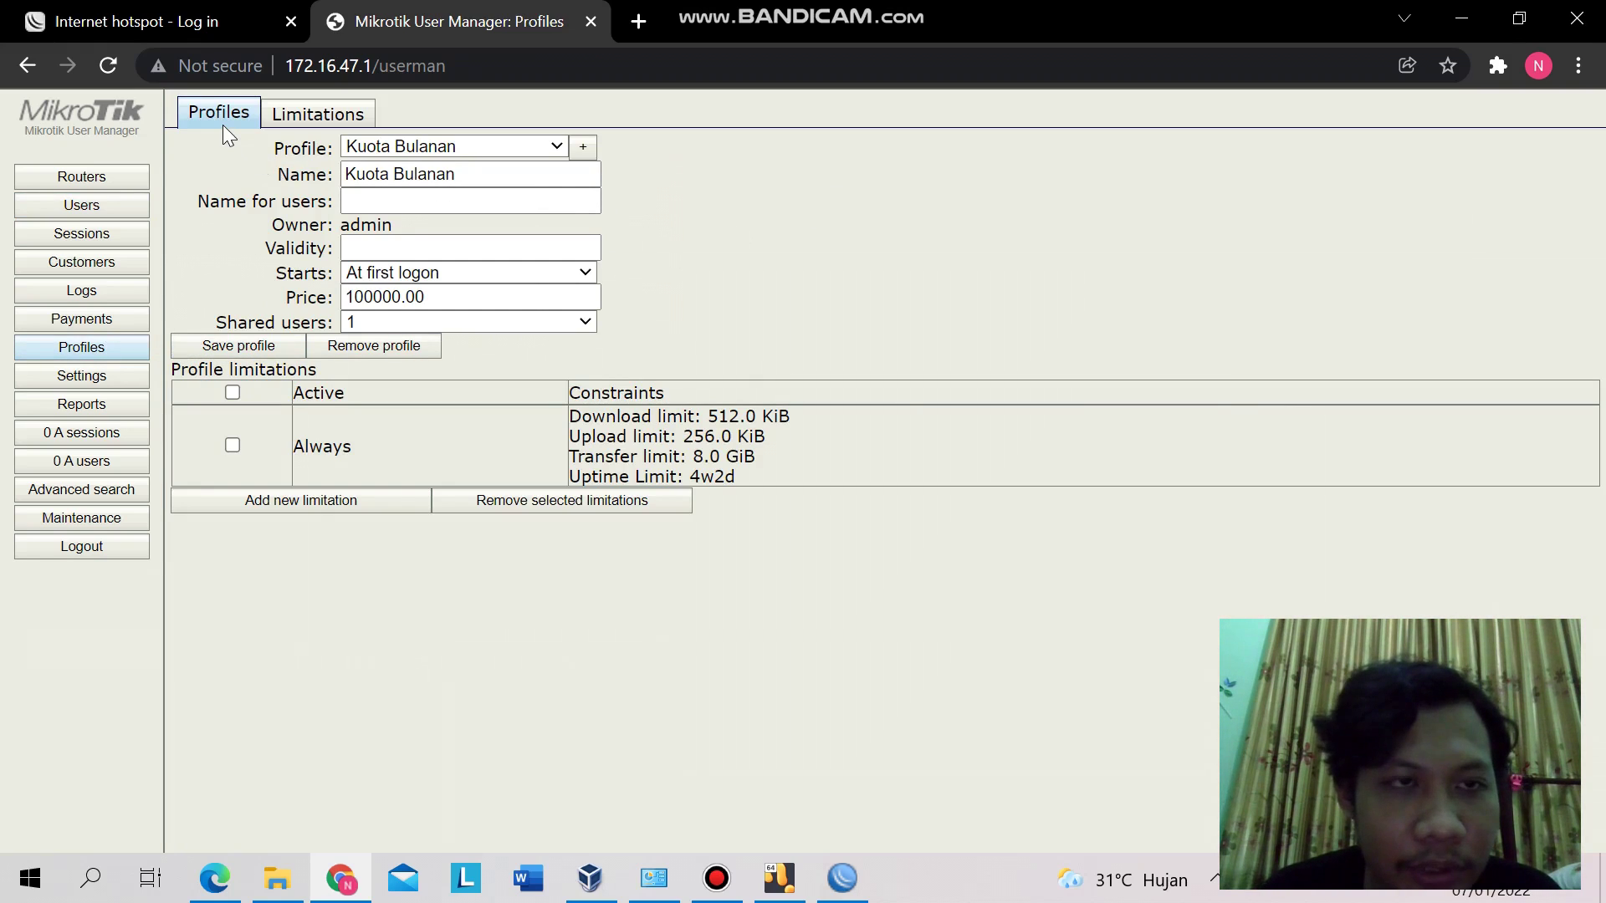
pyautogui.click(288, 112)
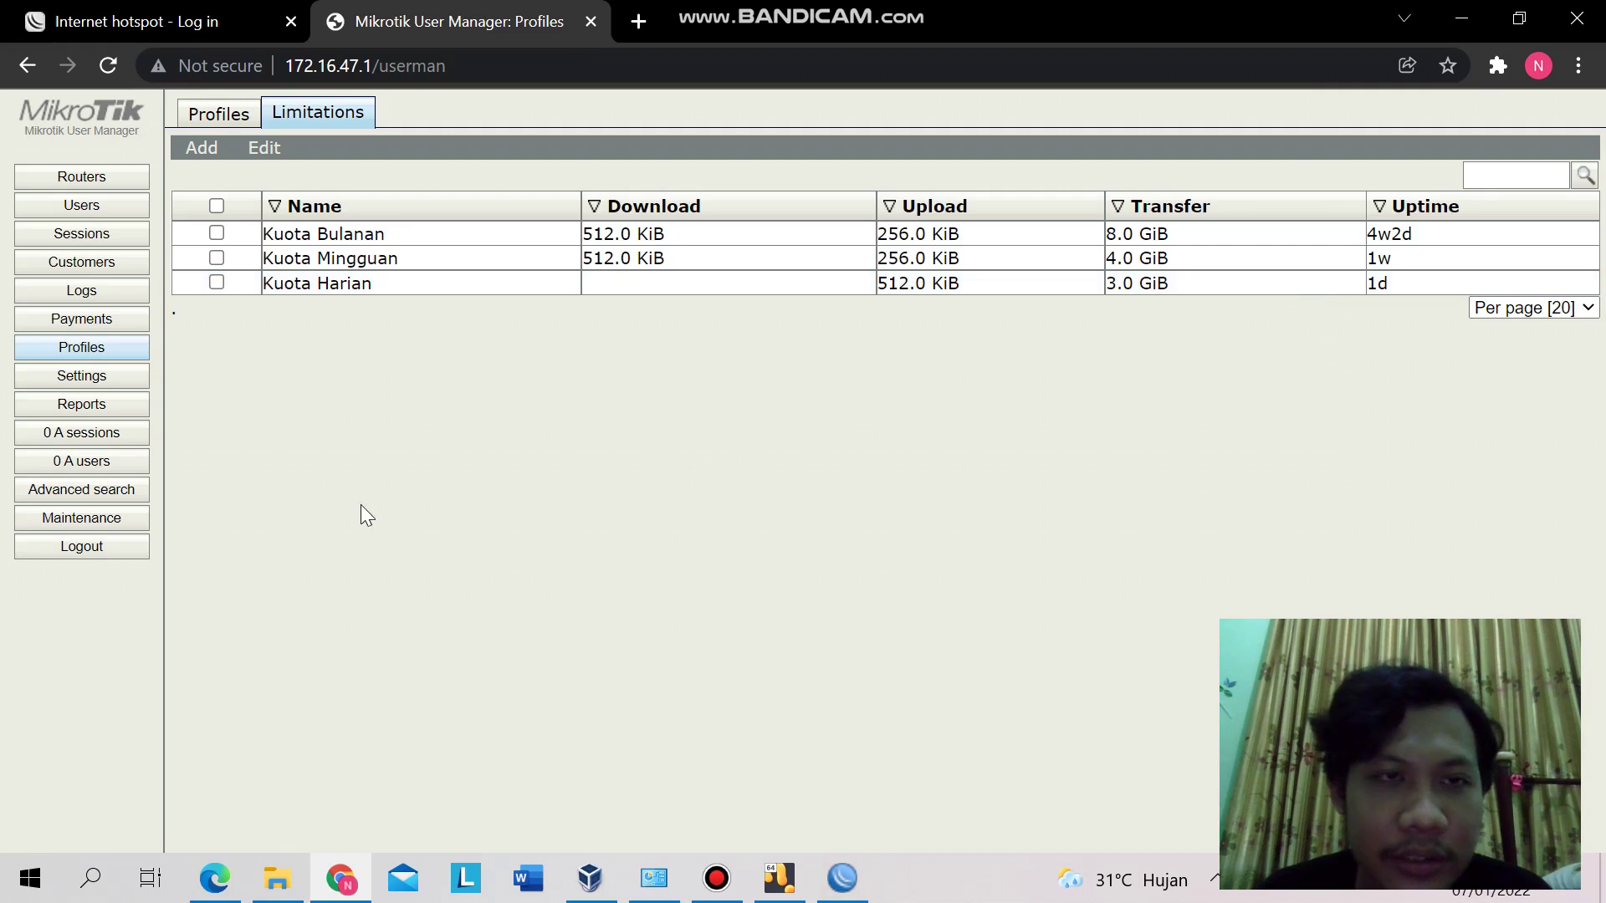
pyautogui.click(234, 115)
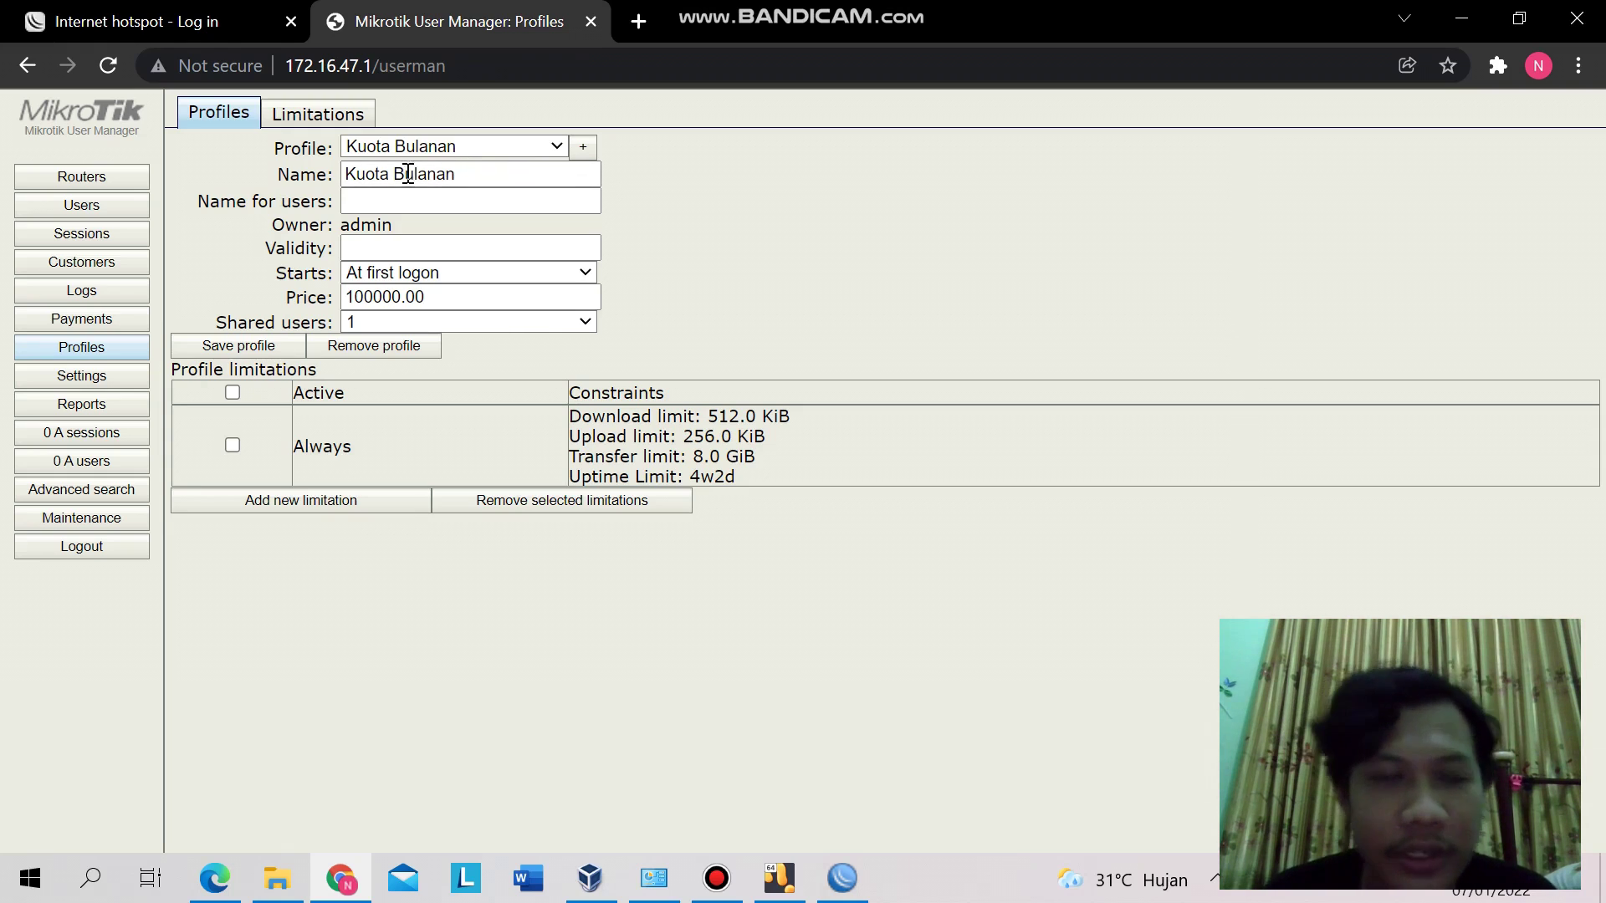
# - Review the Kuota Bulanan profile with its Always limitation of 512/256 KiB, 8.0 GiB, 4w2d
pyautogui.click(538, 173)
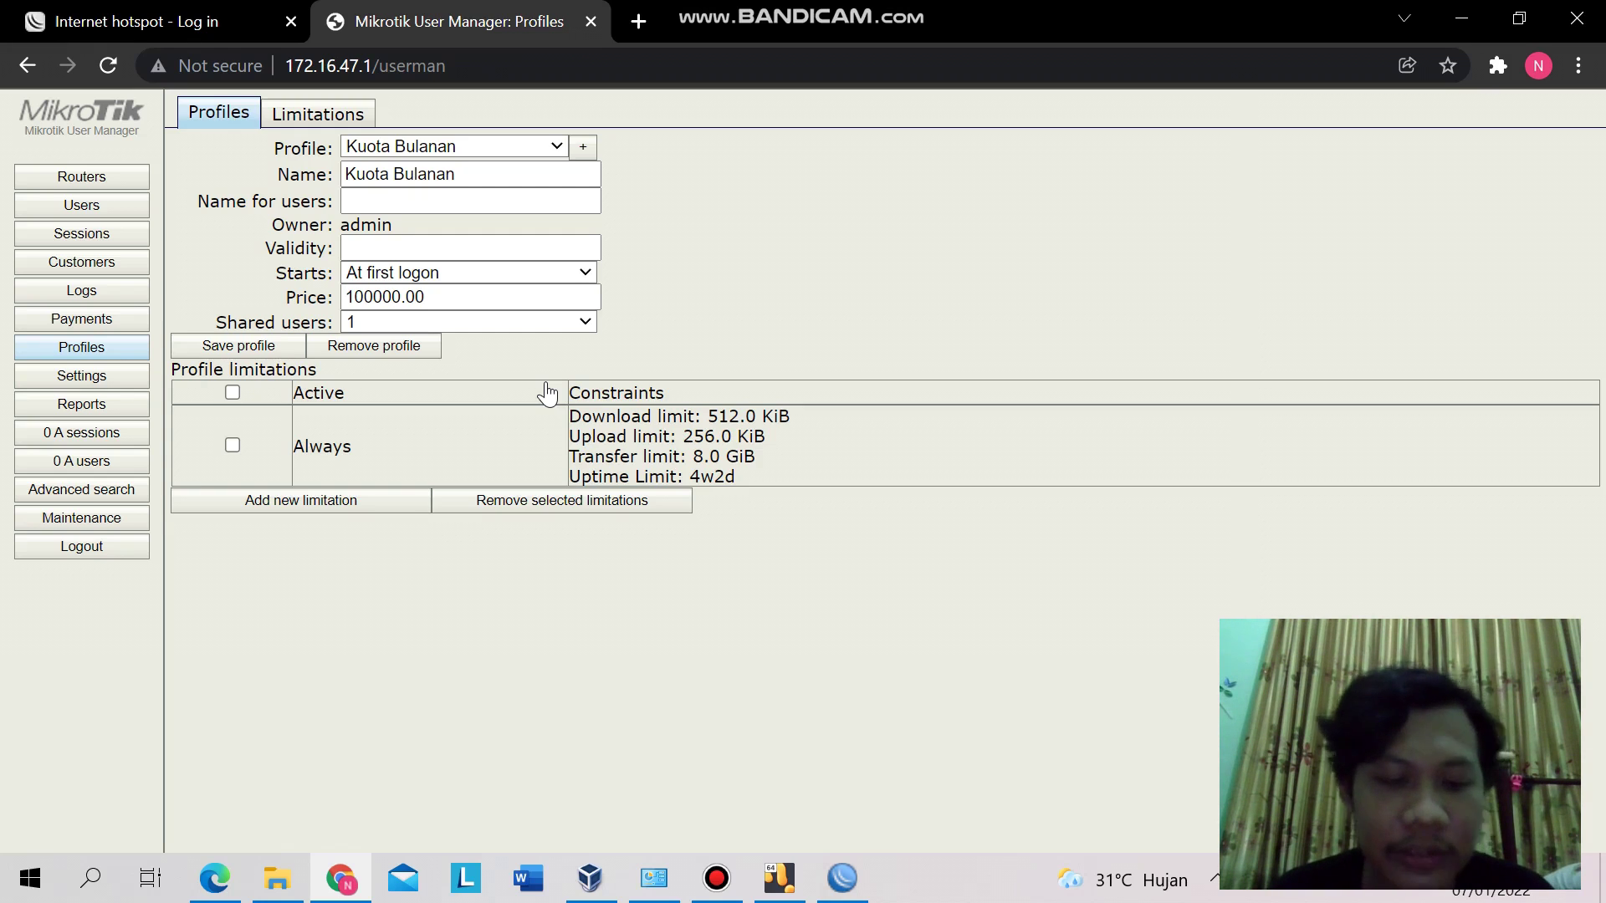
pyautogui.hotkey('alt', 'Tab')
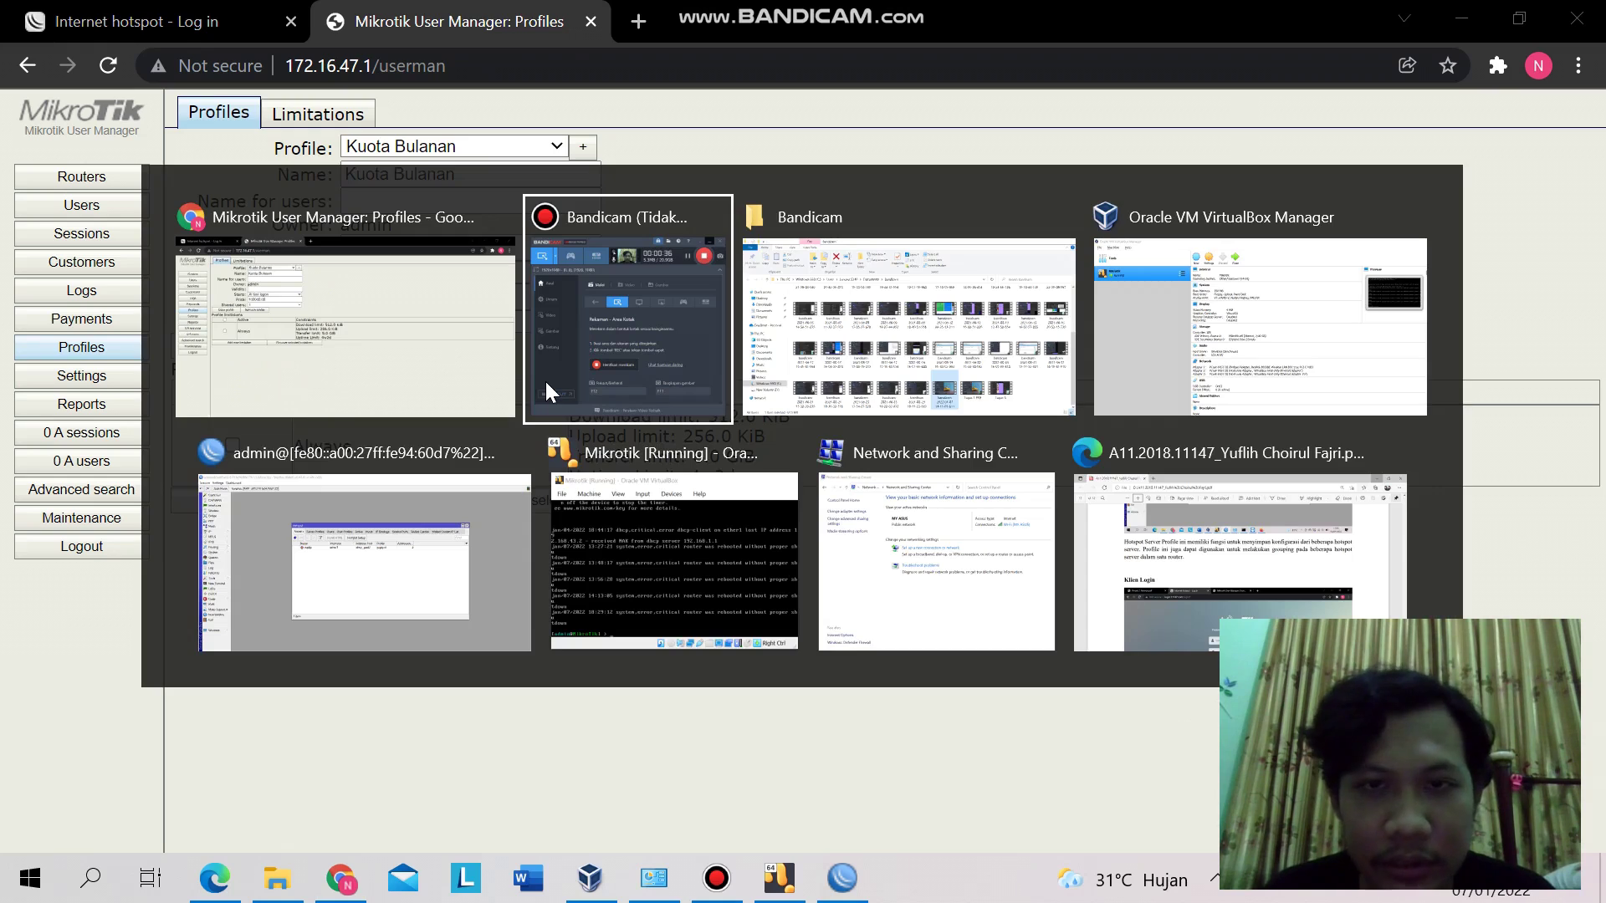
# - In WinBox, inspect the zuplip hotspot server on ether3 with pool dhcp_pool2 and profile yuplip.id
pyautogui.press('Tab')
pyautogui.press('Tab')
pyautogui.press('Tab')
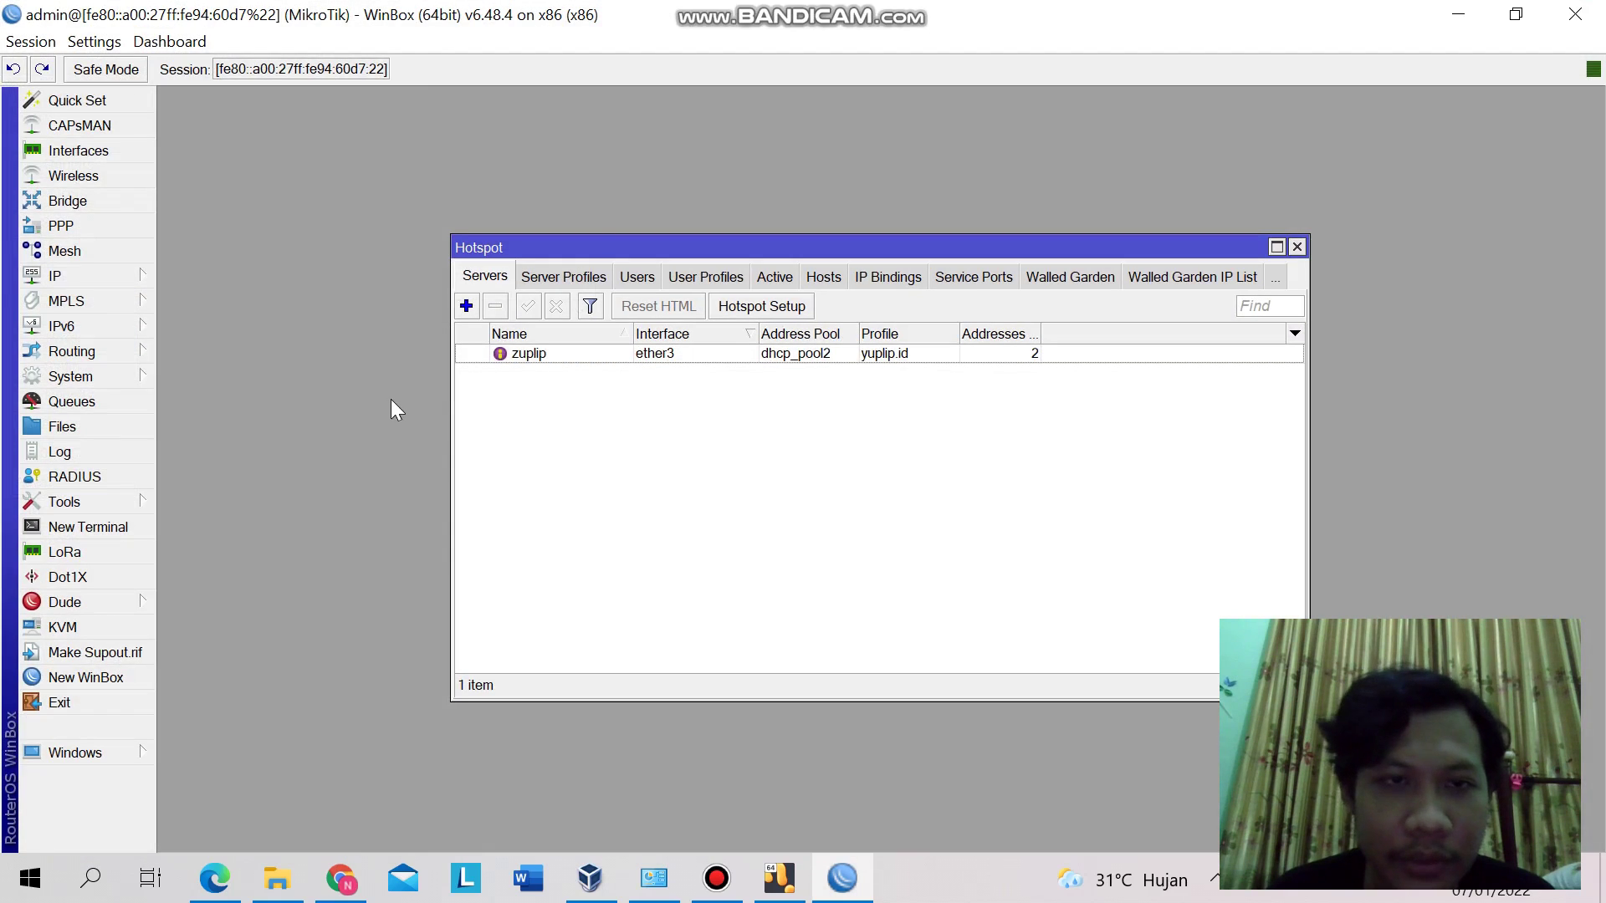
pyautogui.click(142, 283)
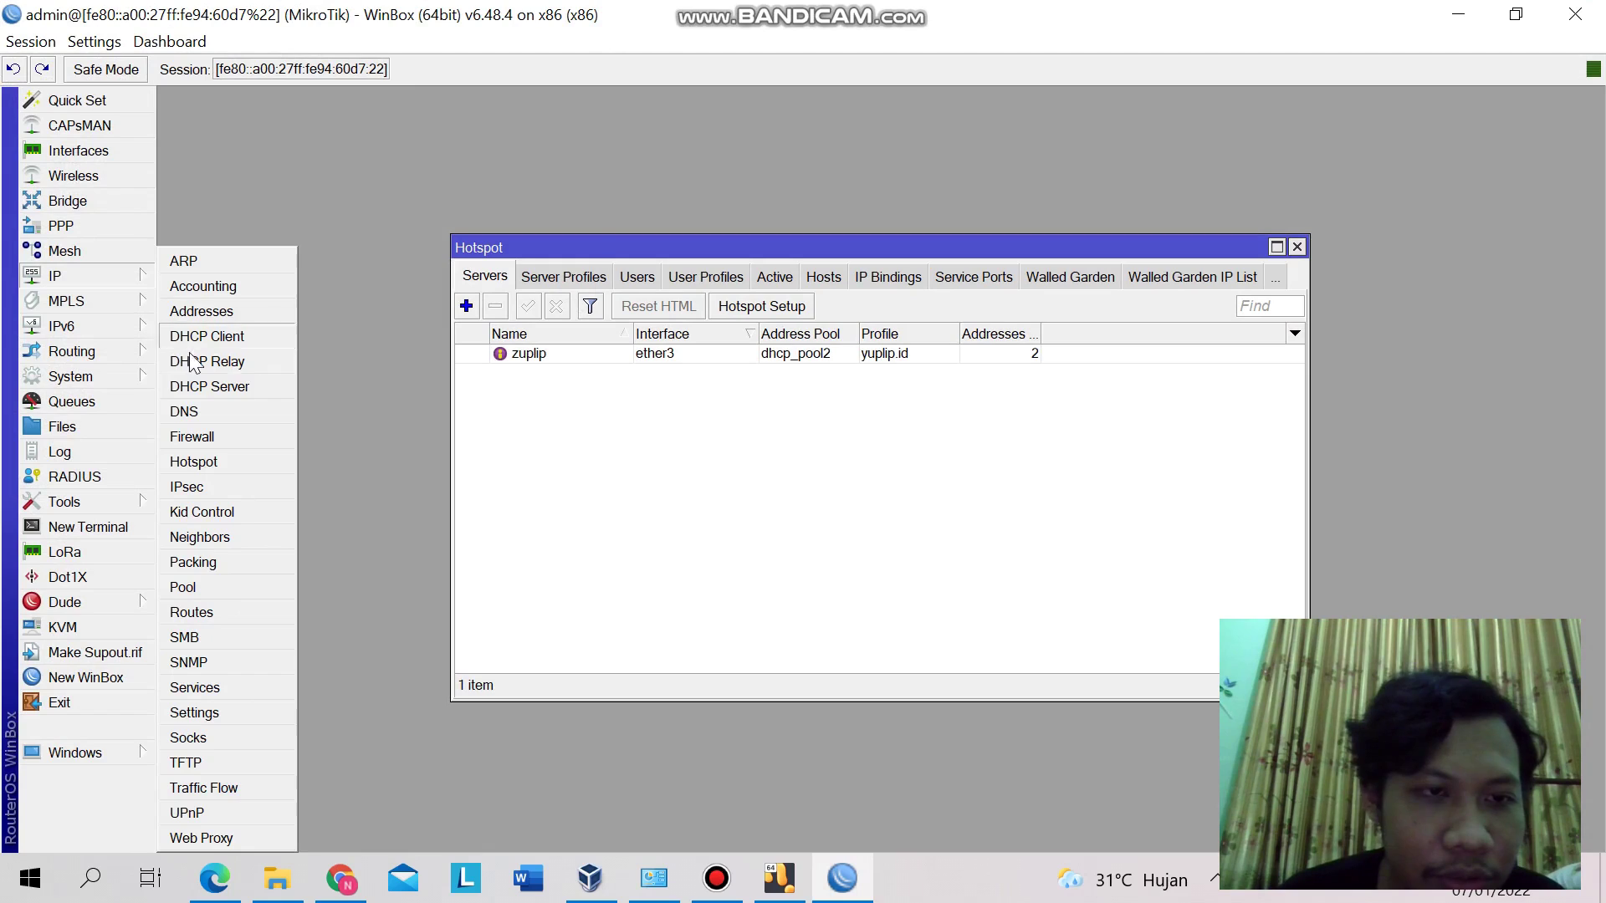
pyautogui.click(363, 414)
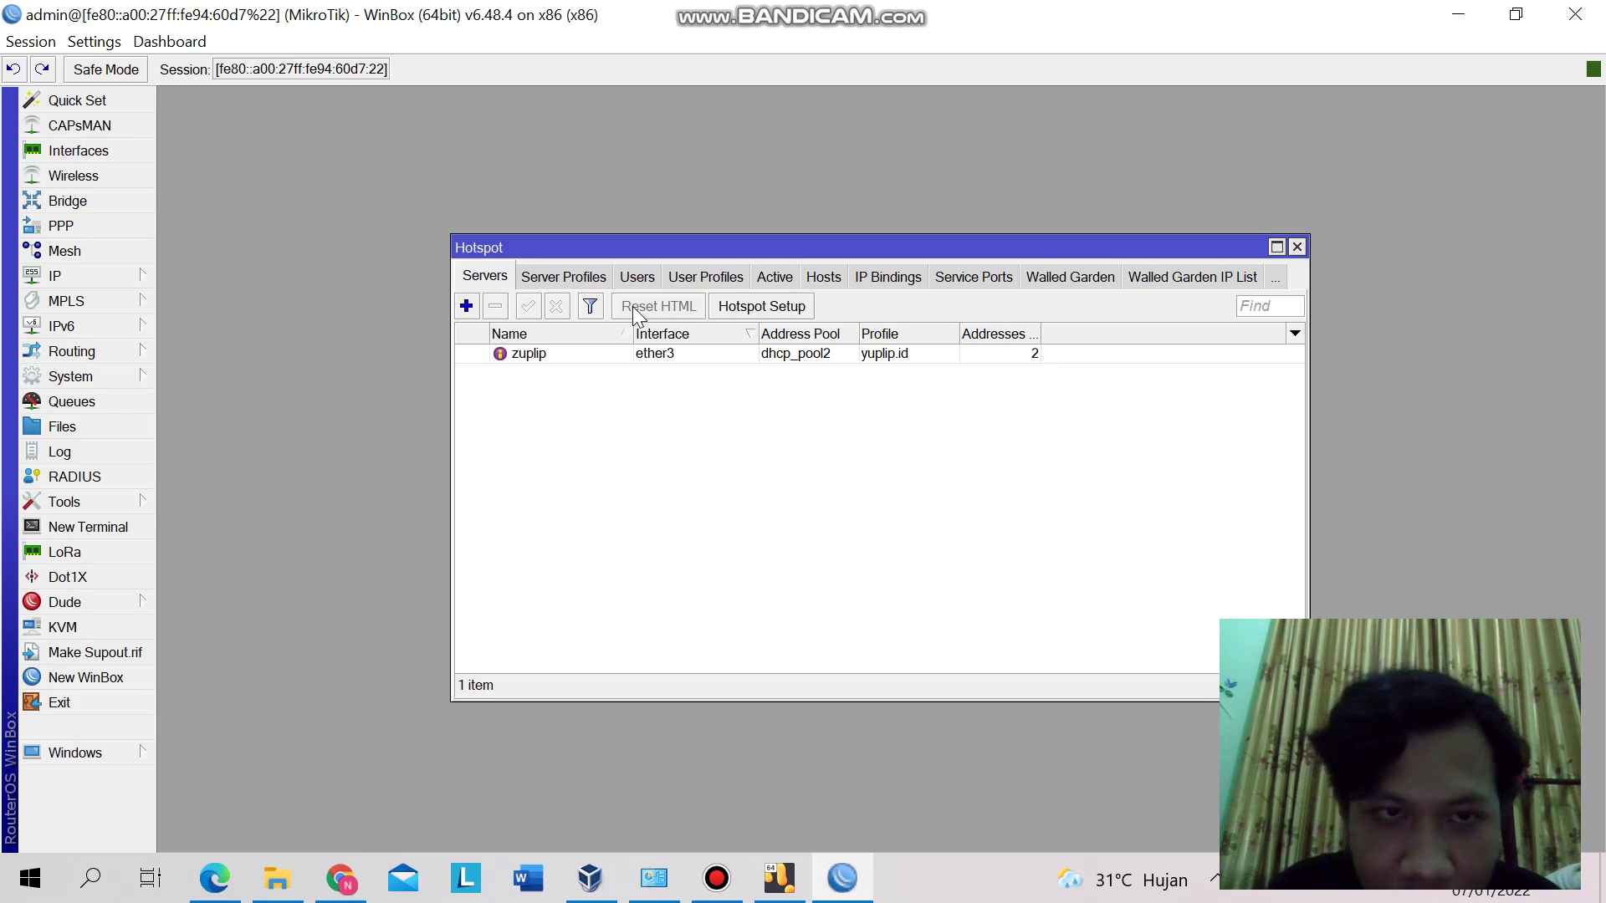
pyautogui.doubleClick(594, 358)
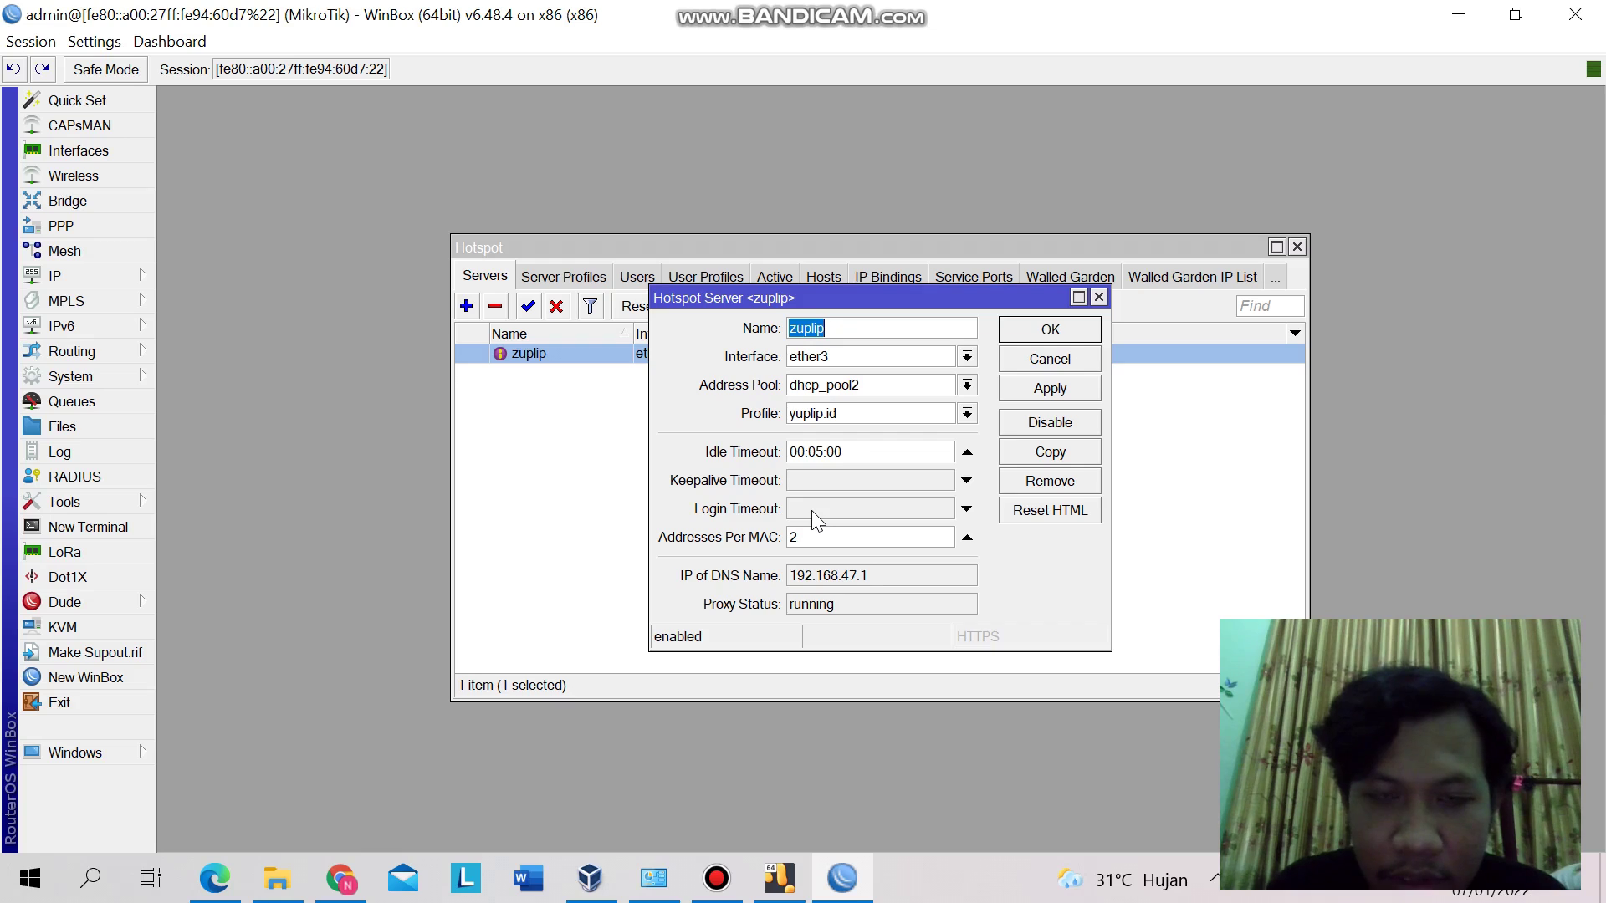
pyautogui.click(1098, 298)
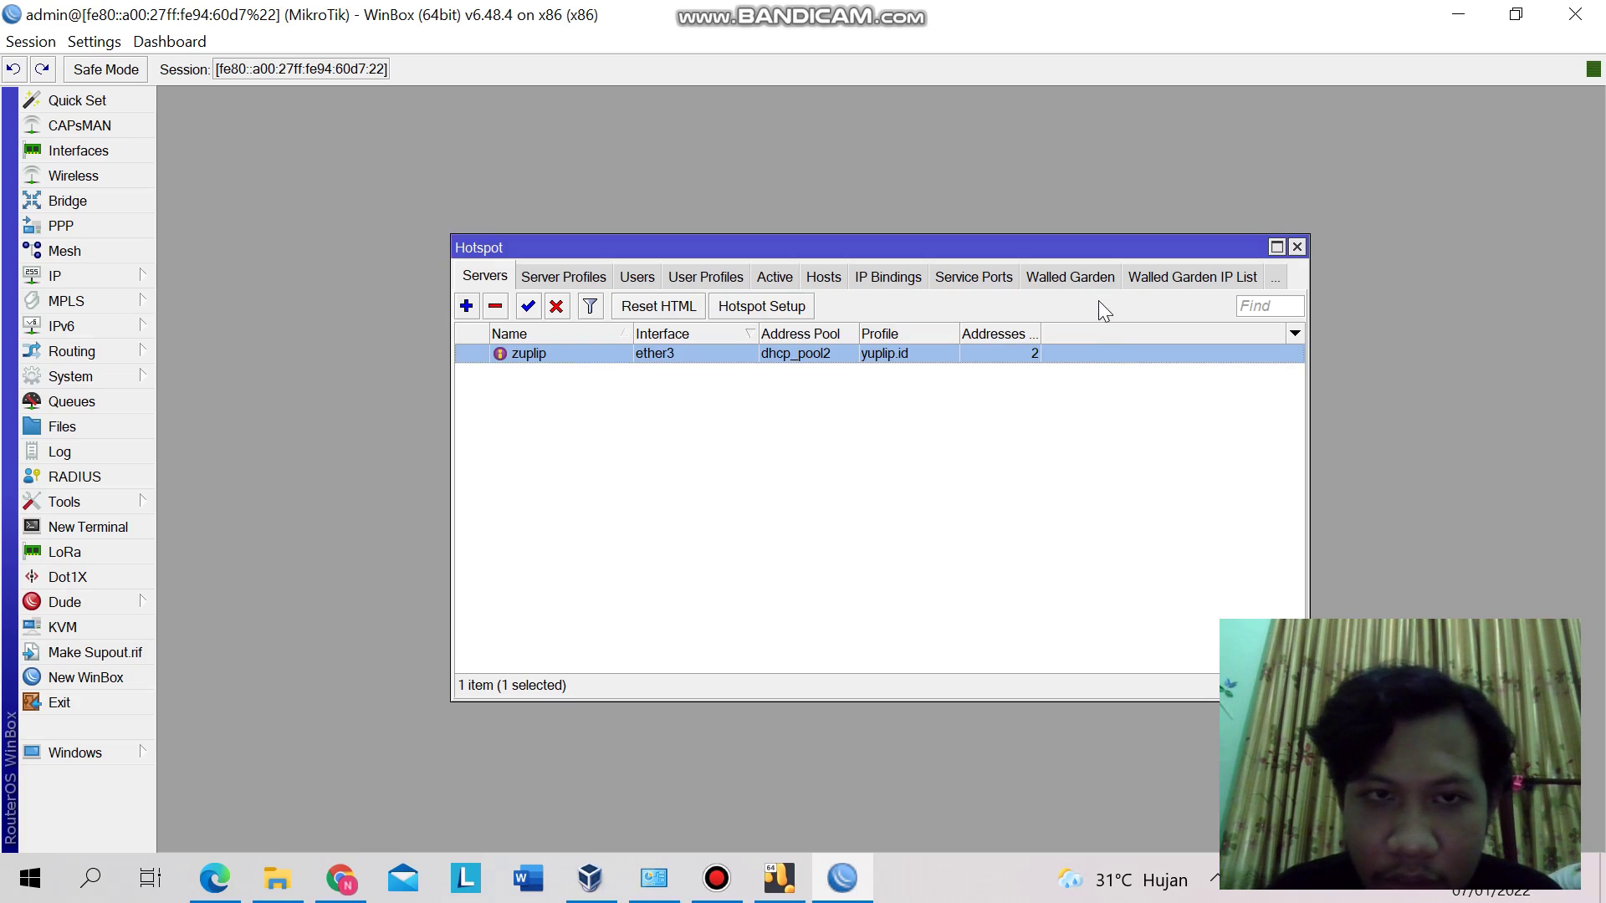
# - Open the yuplip.id server profile: address 192.168.47.1, DNS name login.11147.com, HTML directory hotspot
pyautogui.click(587, 277)
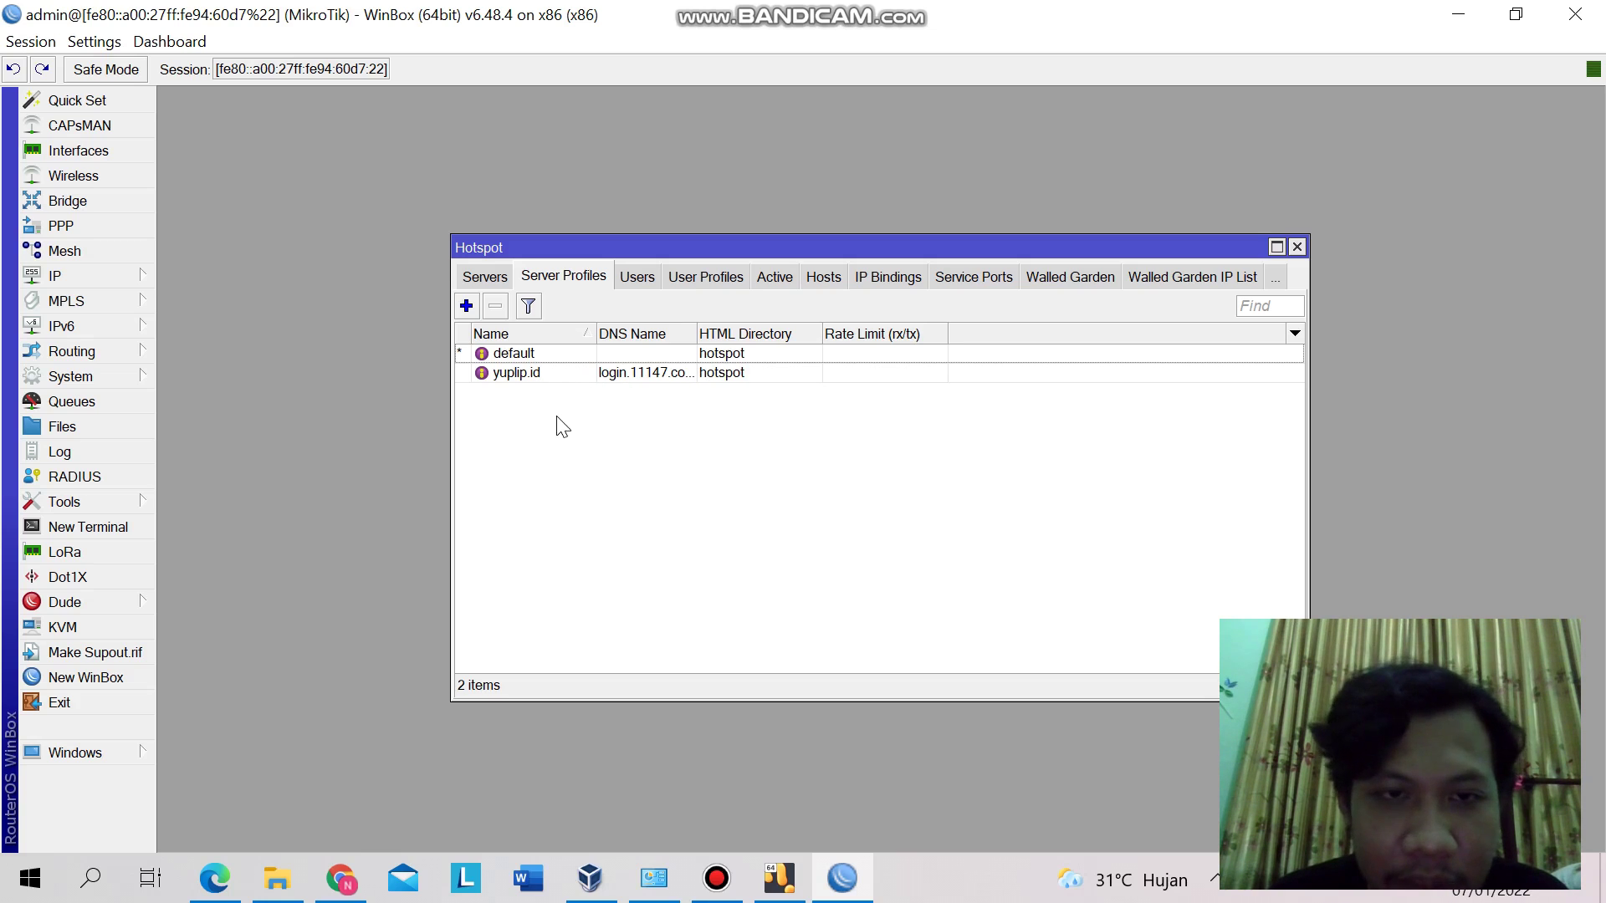
pyautogui.doubleClick(531, 377)
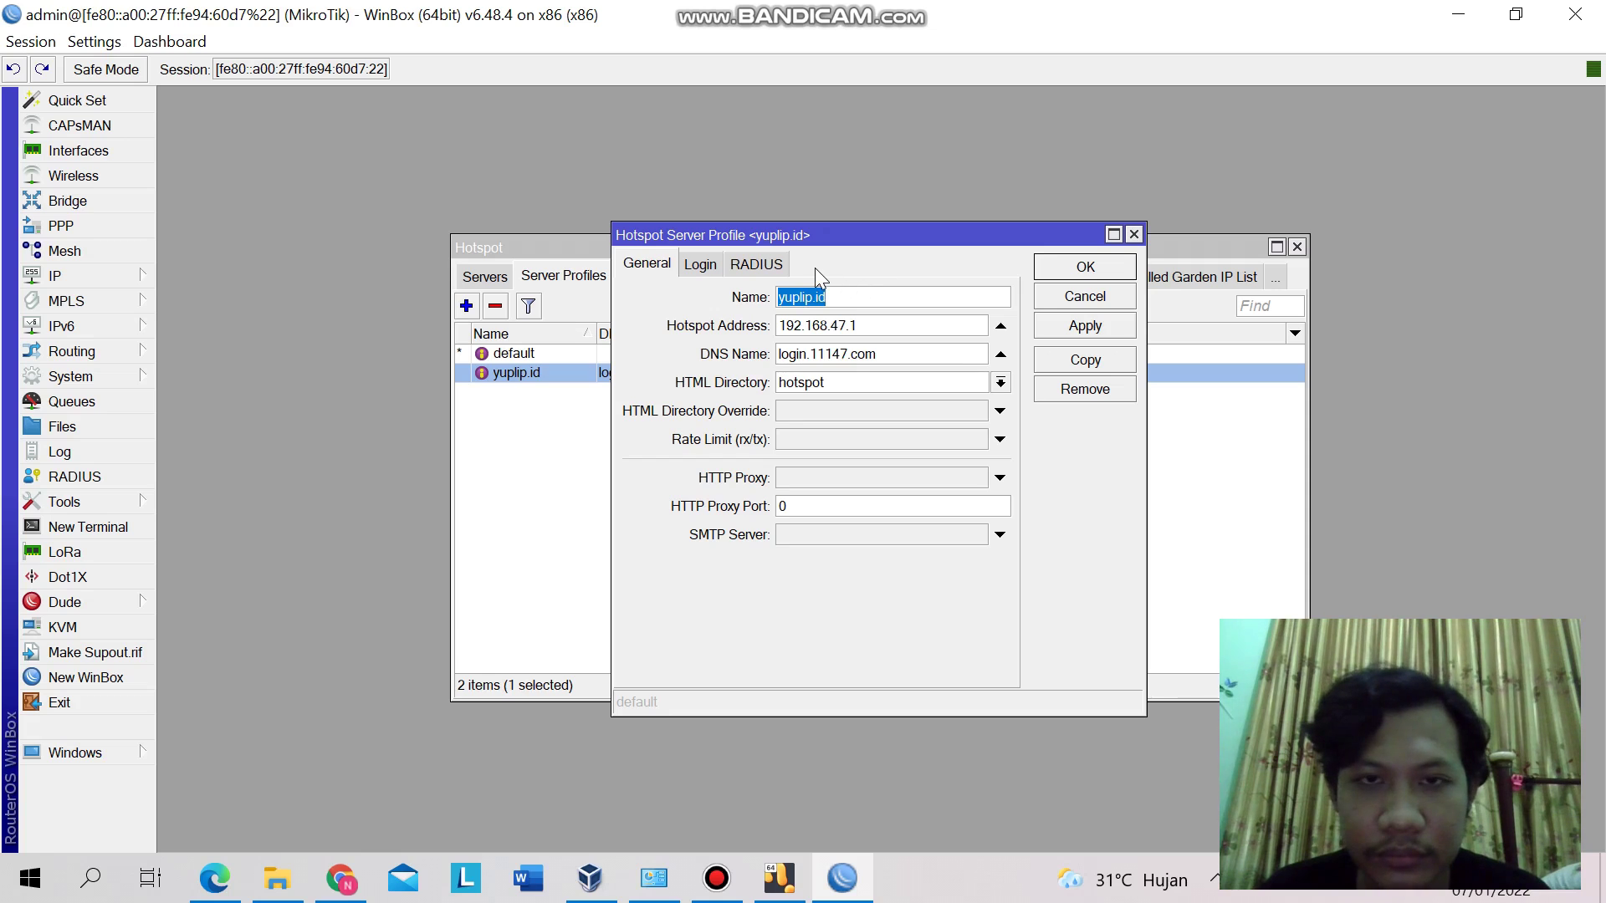
# - Return to the hotspot login page at login.11147.com showing 'Upload limit reached' for user 1
pyautogui.hotkey('alt', 'Tab')
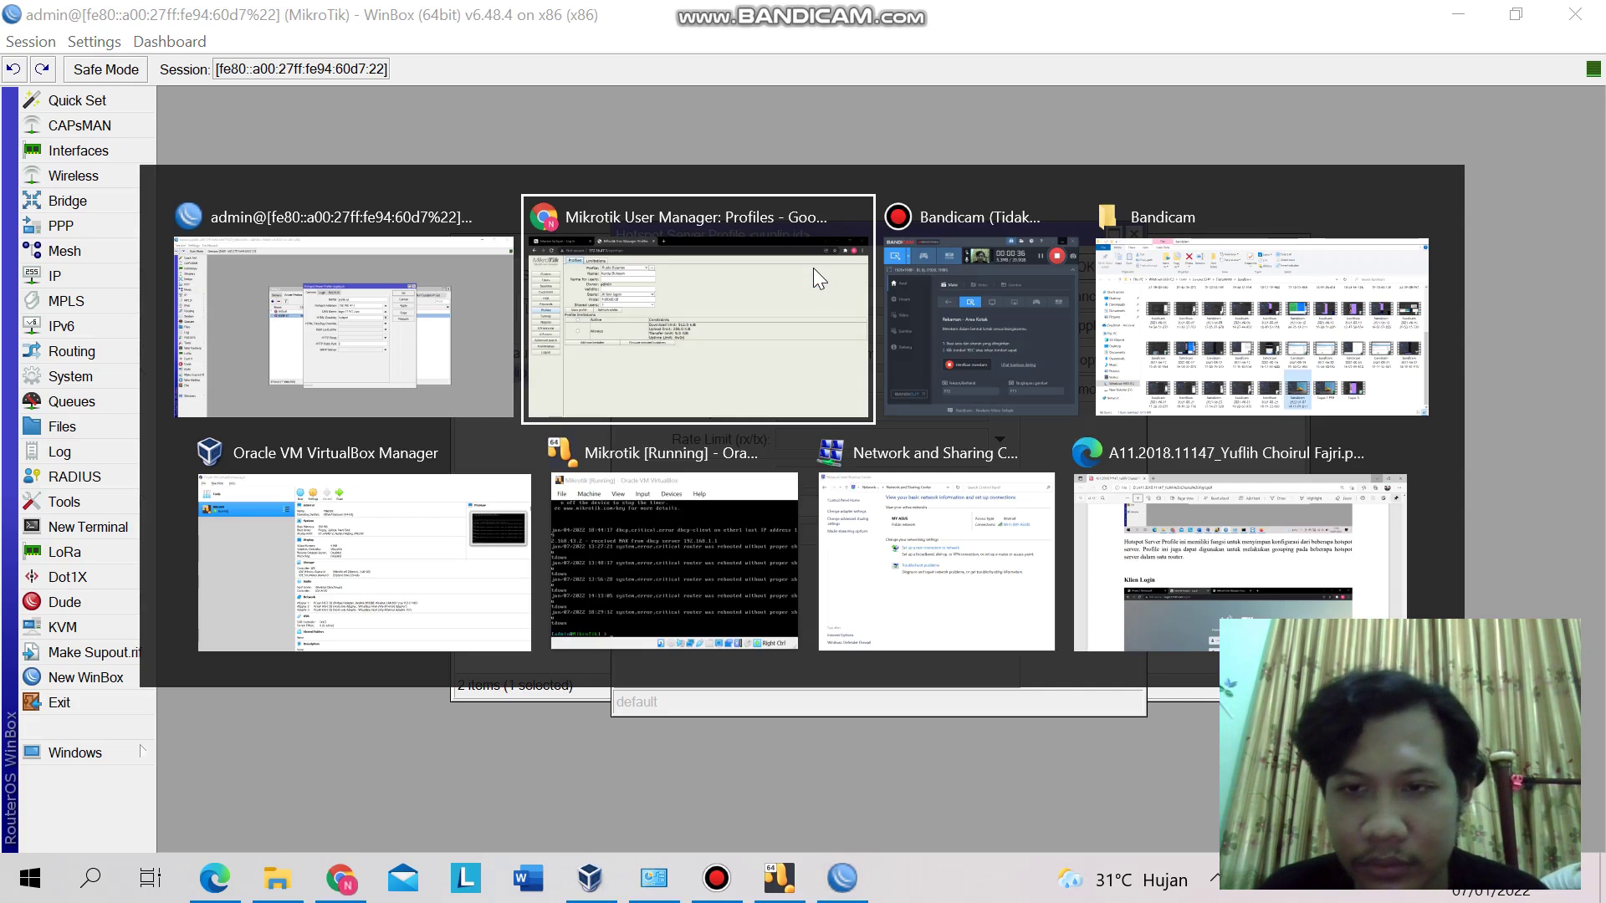
pyautogui.hotkey('alt', 'Tab')
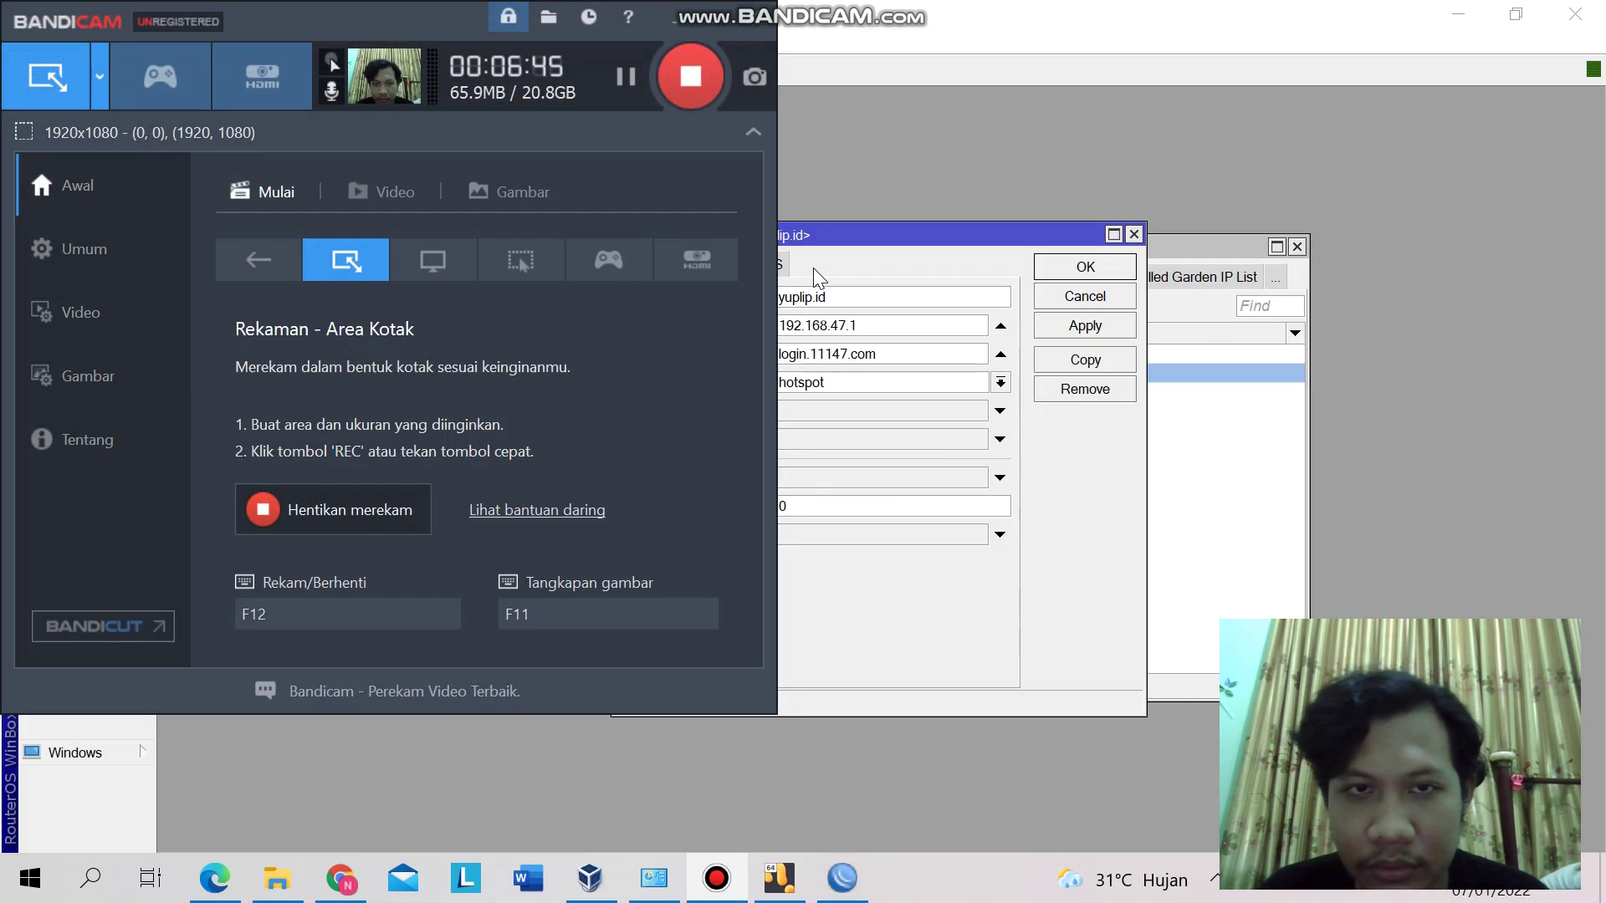
pyautogui.hotkey('alt', 'Tab')
pyautogui.hotkey('alt', 'Tab')
pyautogui.hotkey('alt', 'Tab')
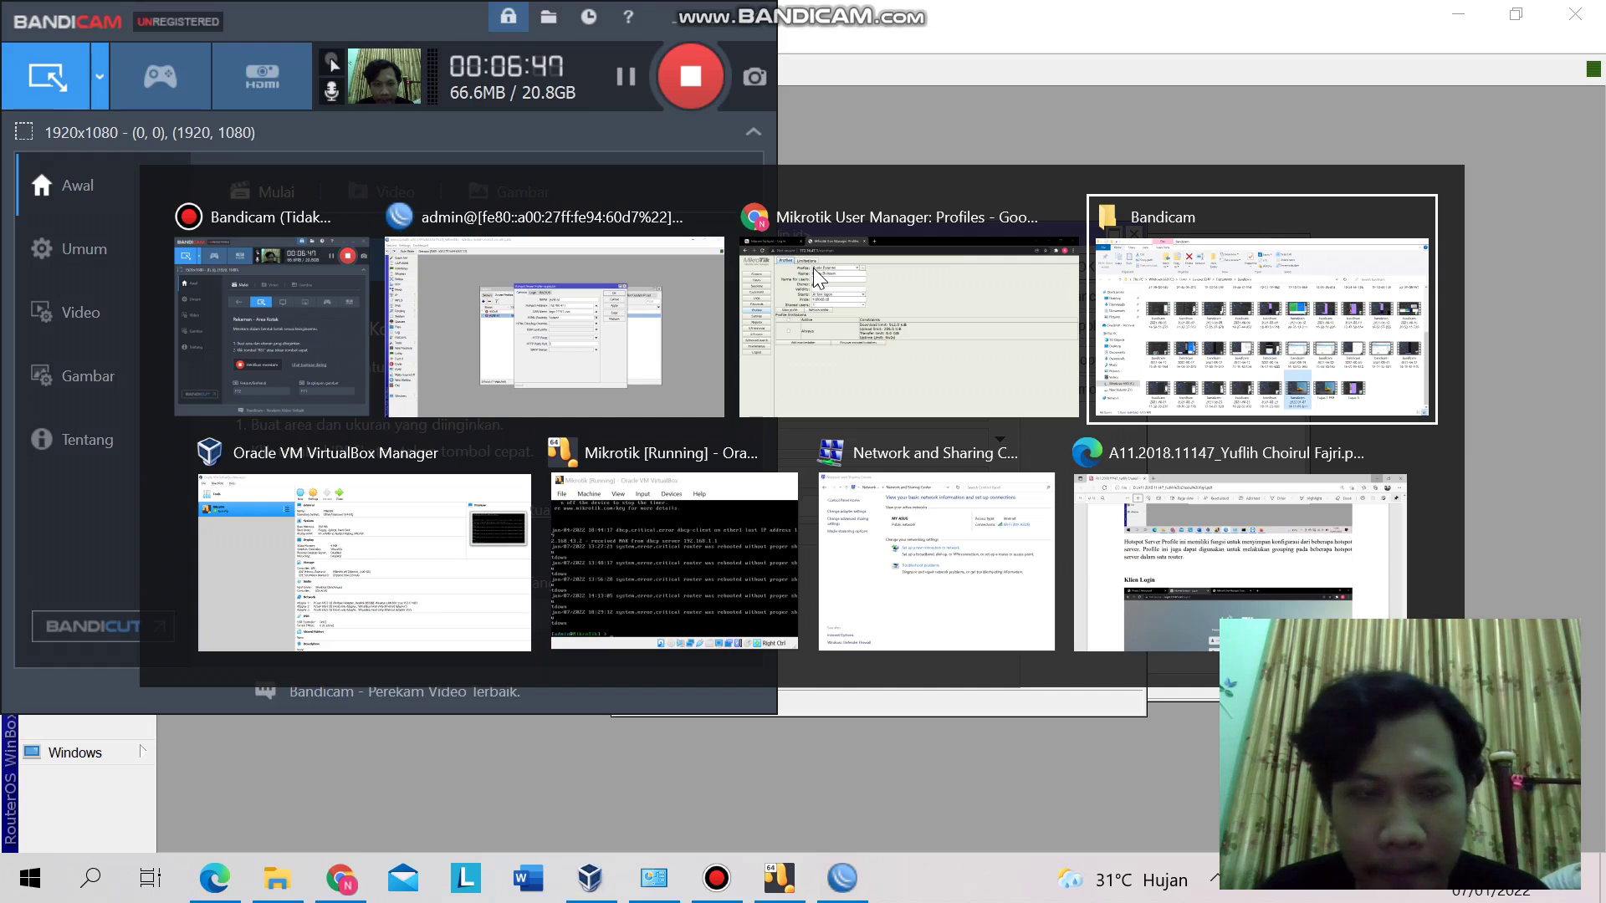
pyautogui.hotkey('alt', 'Tab')
pyautogui.hotkey('alt', 'Tab')
pyautogui.hotkey('alt', 'Tab')
pyautogui.hotkey('alt', 'Tab')
pyautogui.hotkey('alt', 'Tab')
pyautogui.hotkey('alt', 'Tab')
pyautogui.hotkey('alt', 'Tab')
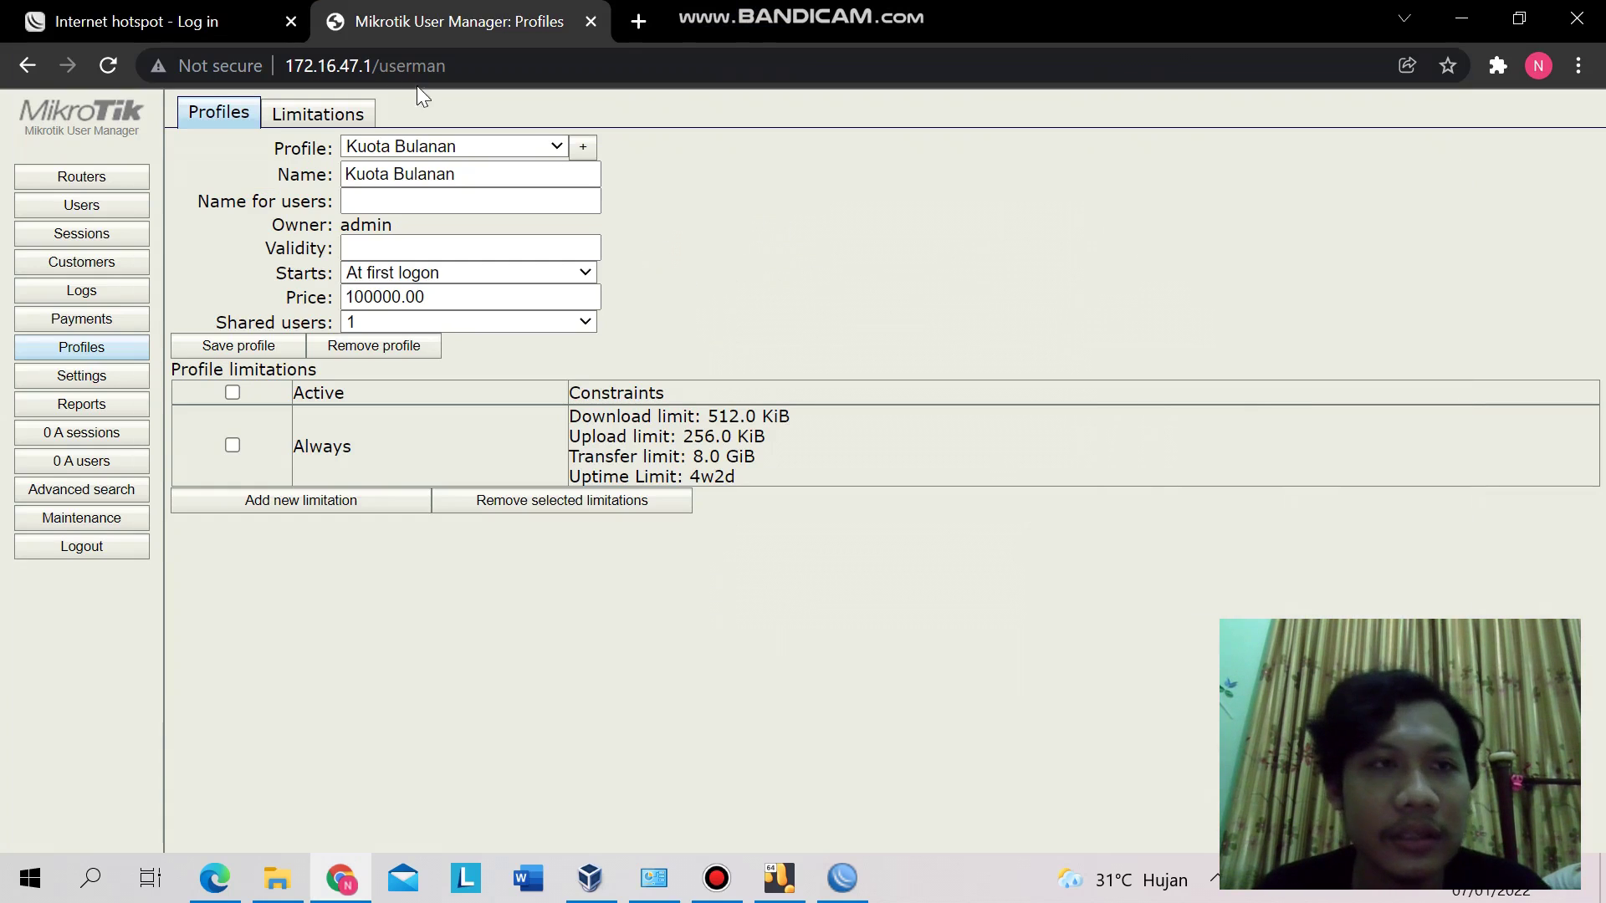
pyautogui.click(248, 12)
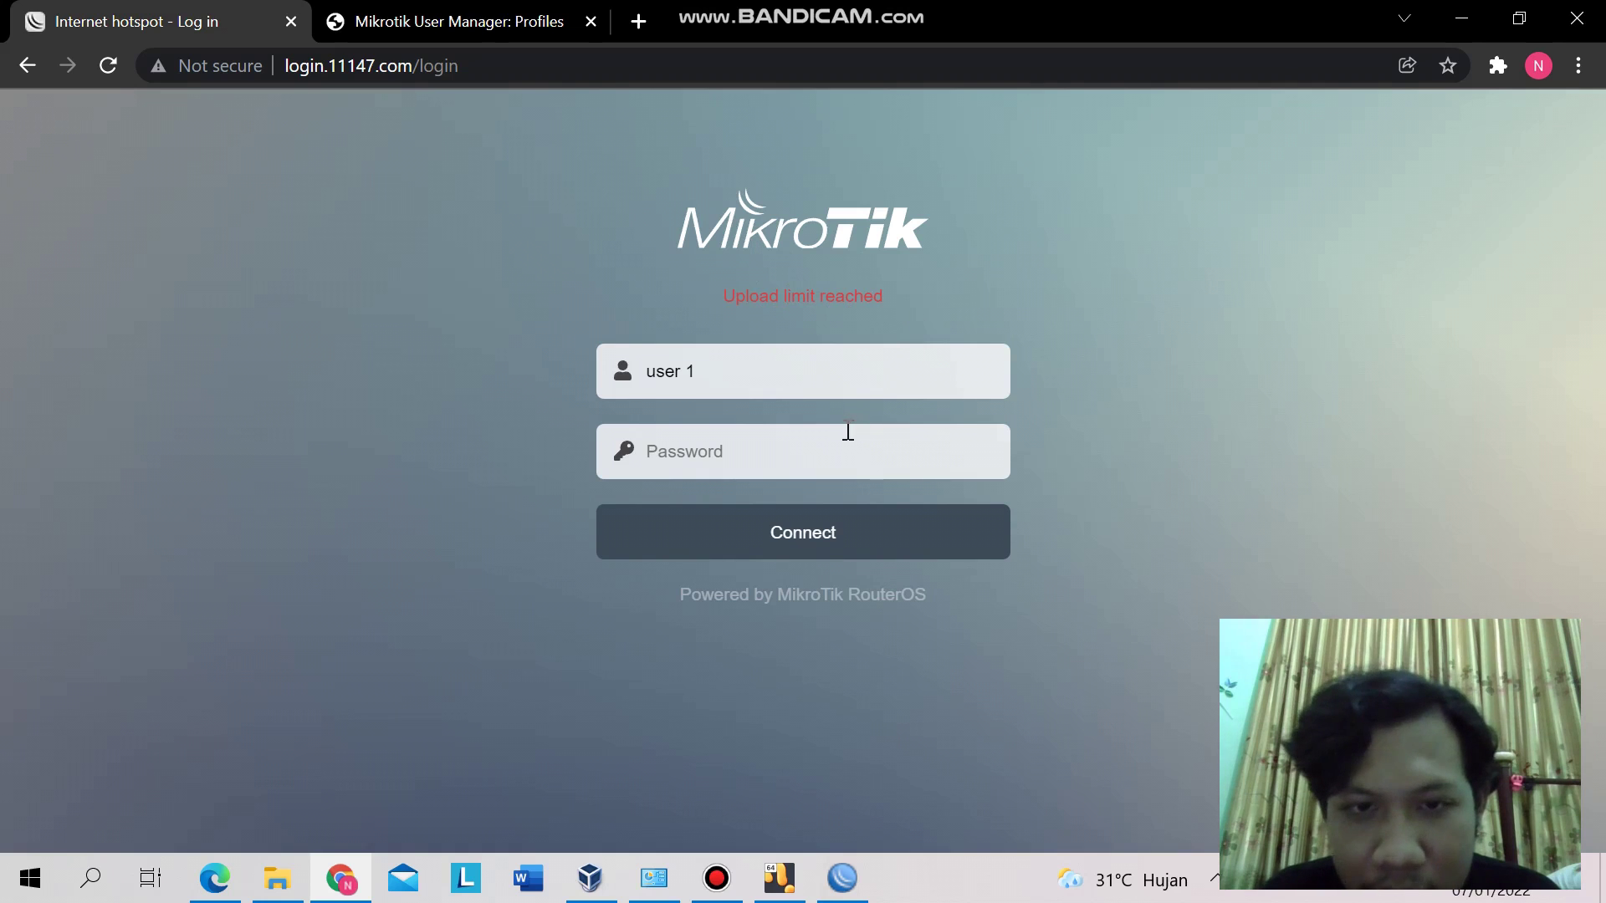
# - Clear 'user 1' from the Username field and go back to the User Manager Profiles page
pyautogui.click(763, 372)
pyautogui.press('BackSpace')
pyautogui.press('BackSpace')
pyautogui.press('BackSpace')
pyautogui.press('BackSpace')
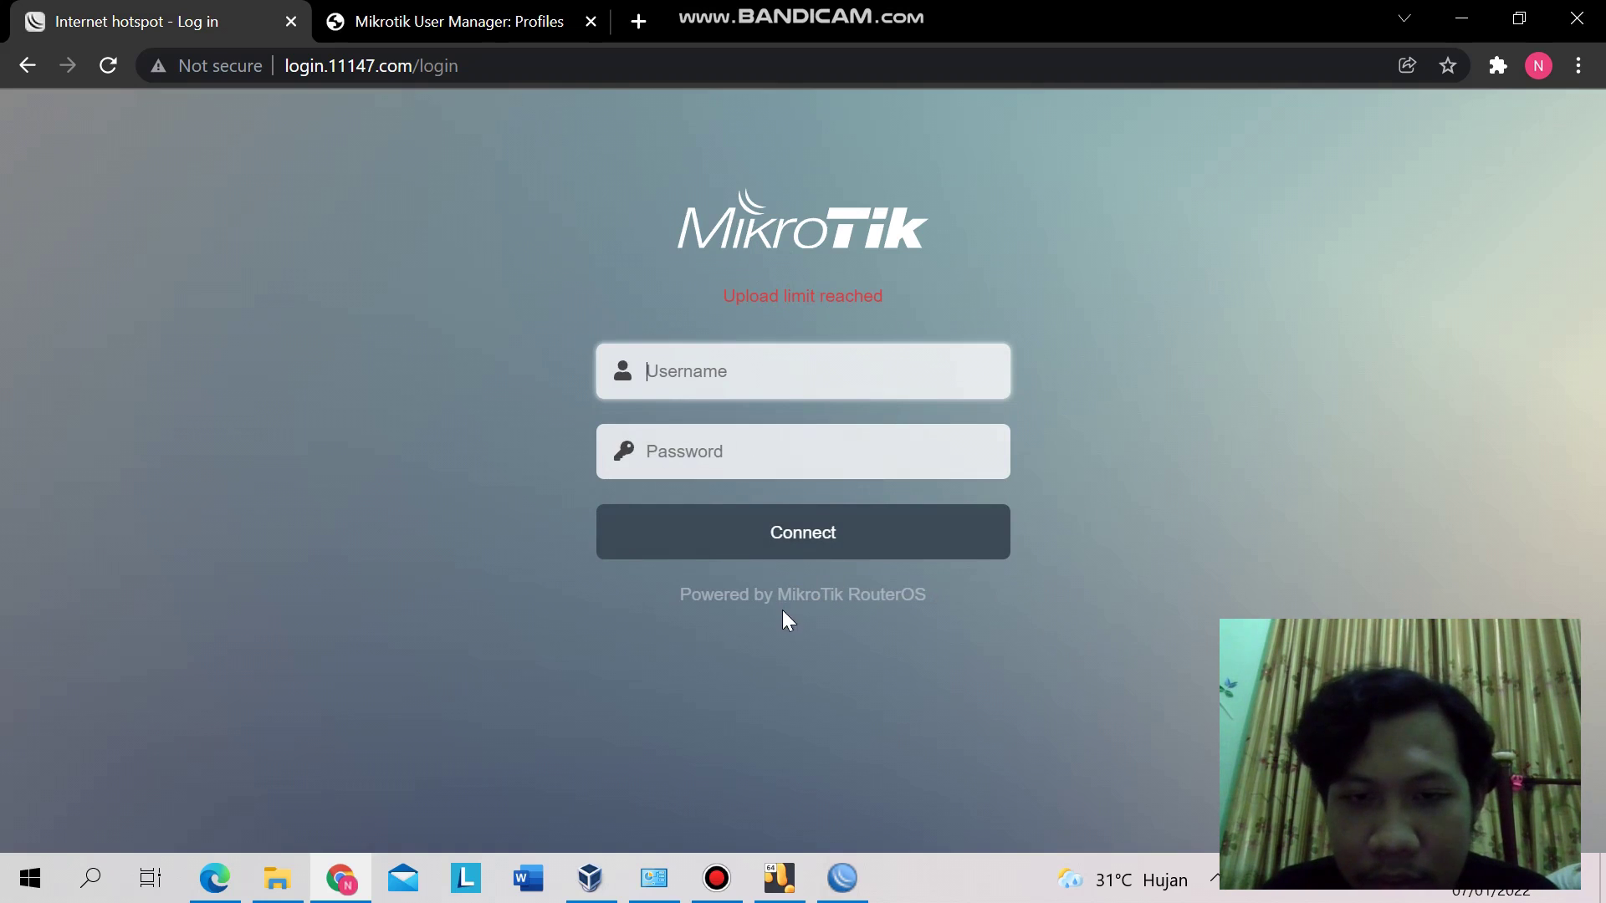
pyautogui.click(704, 382)
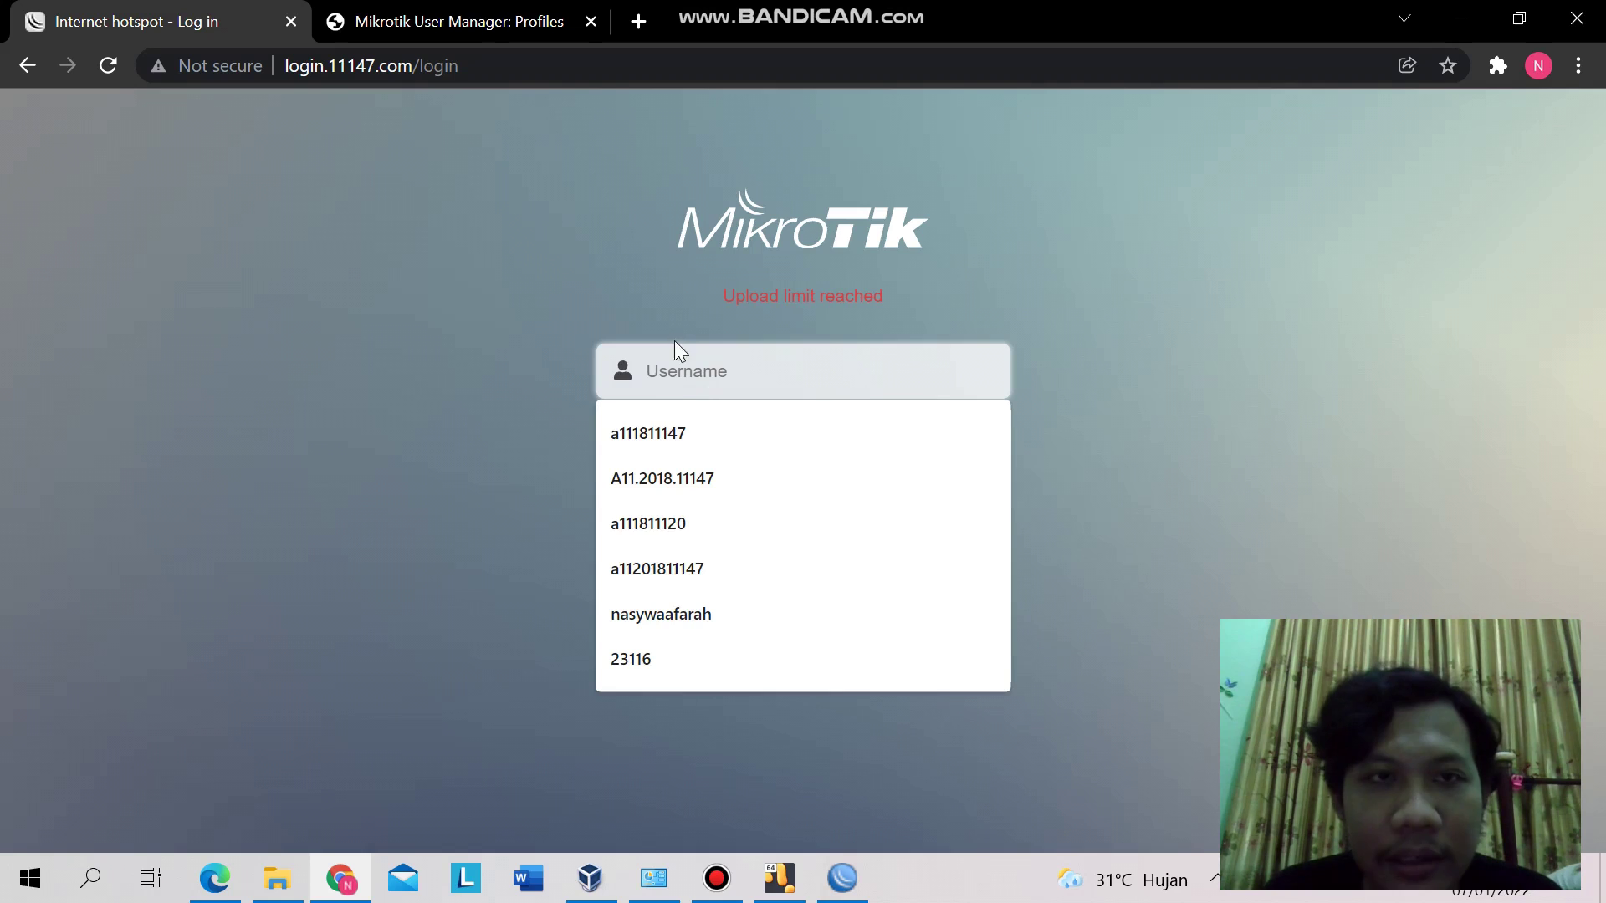
pyautogui.click(491, 10)
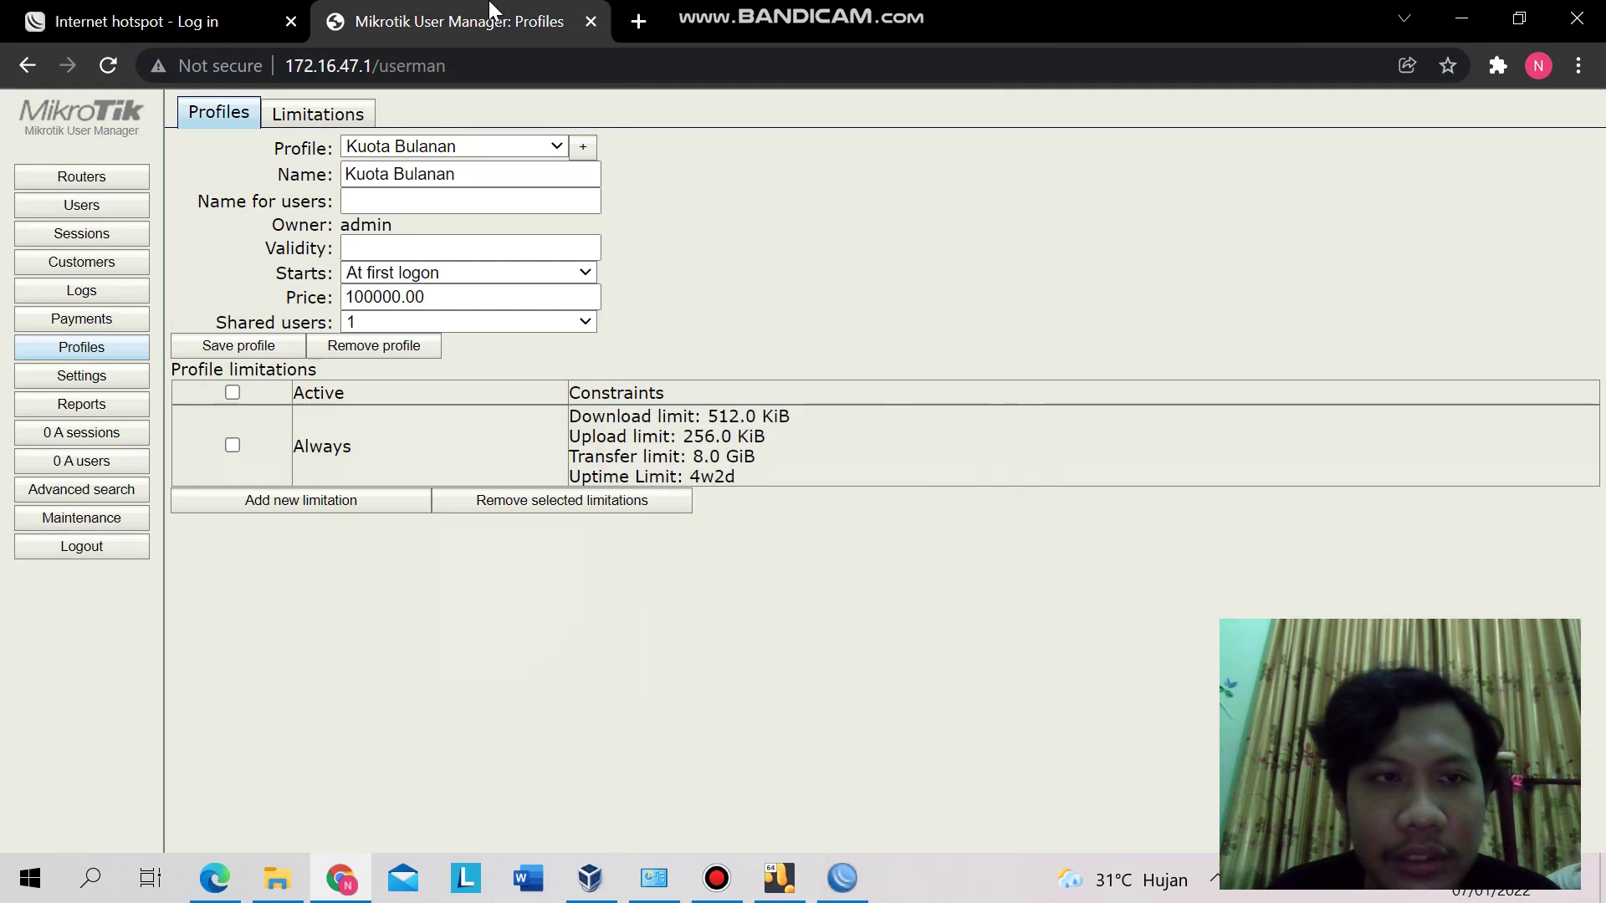
pyautogui.click(83, 209)
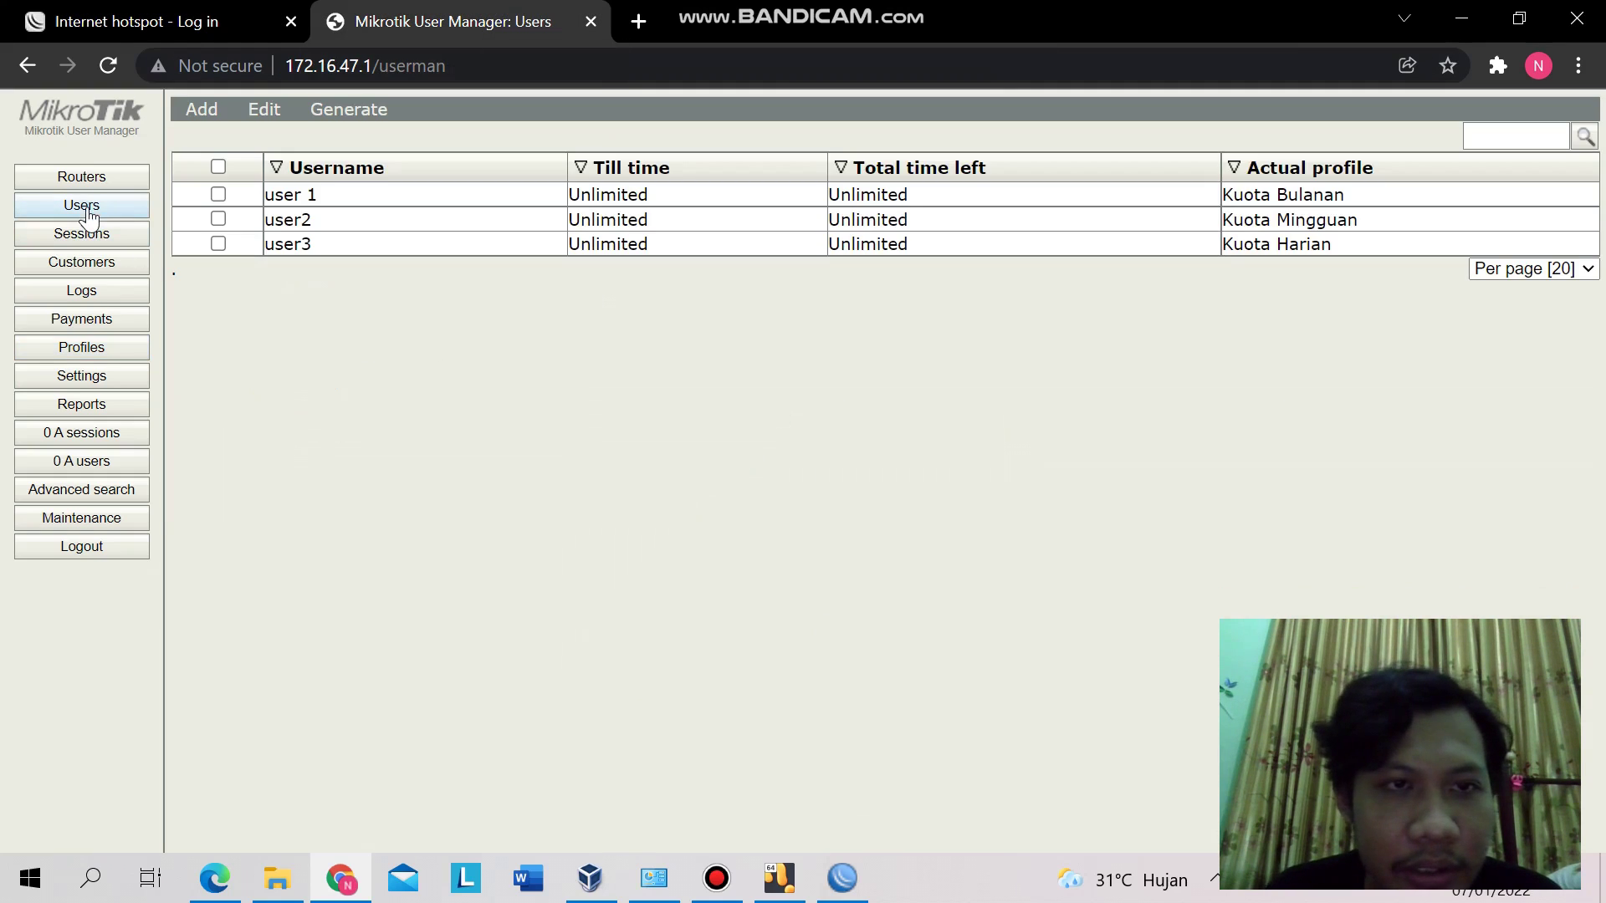
pyautogui.click(295, 204)
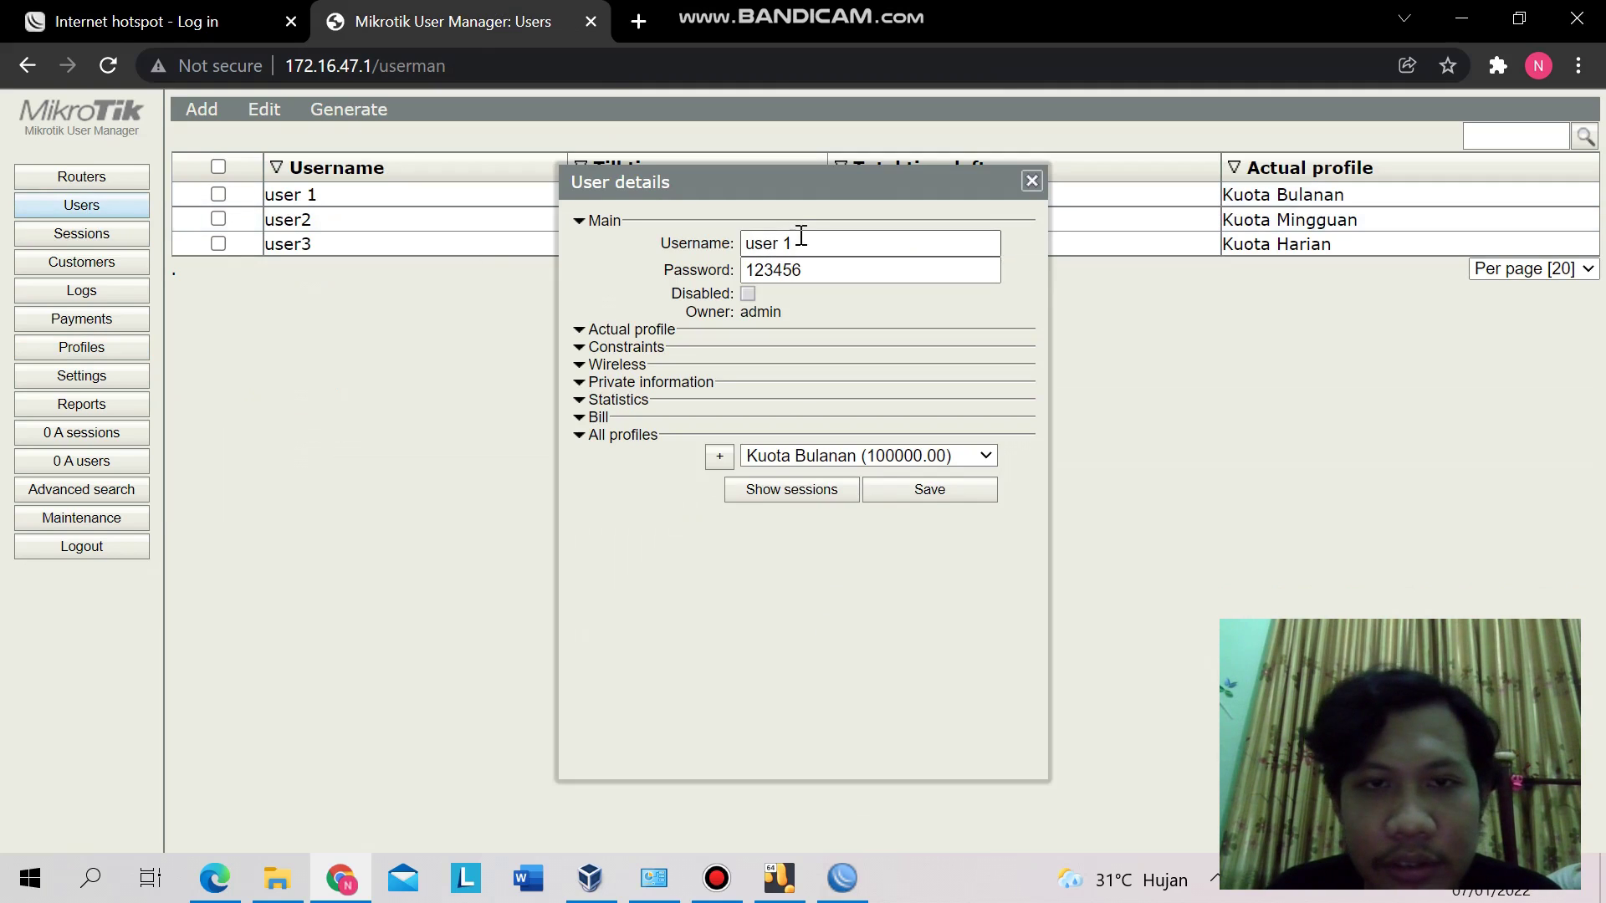
pyautogui.click(184, 15)
pyautogui.click(740, 375)
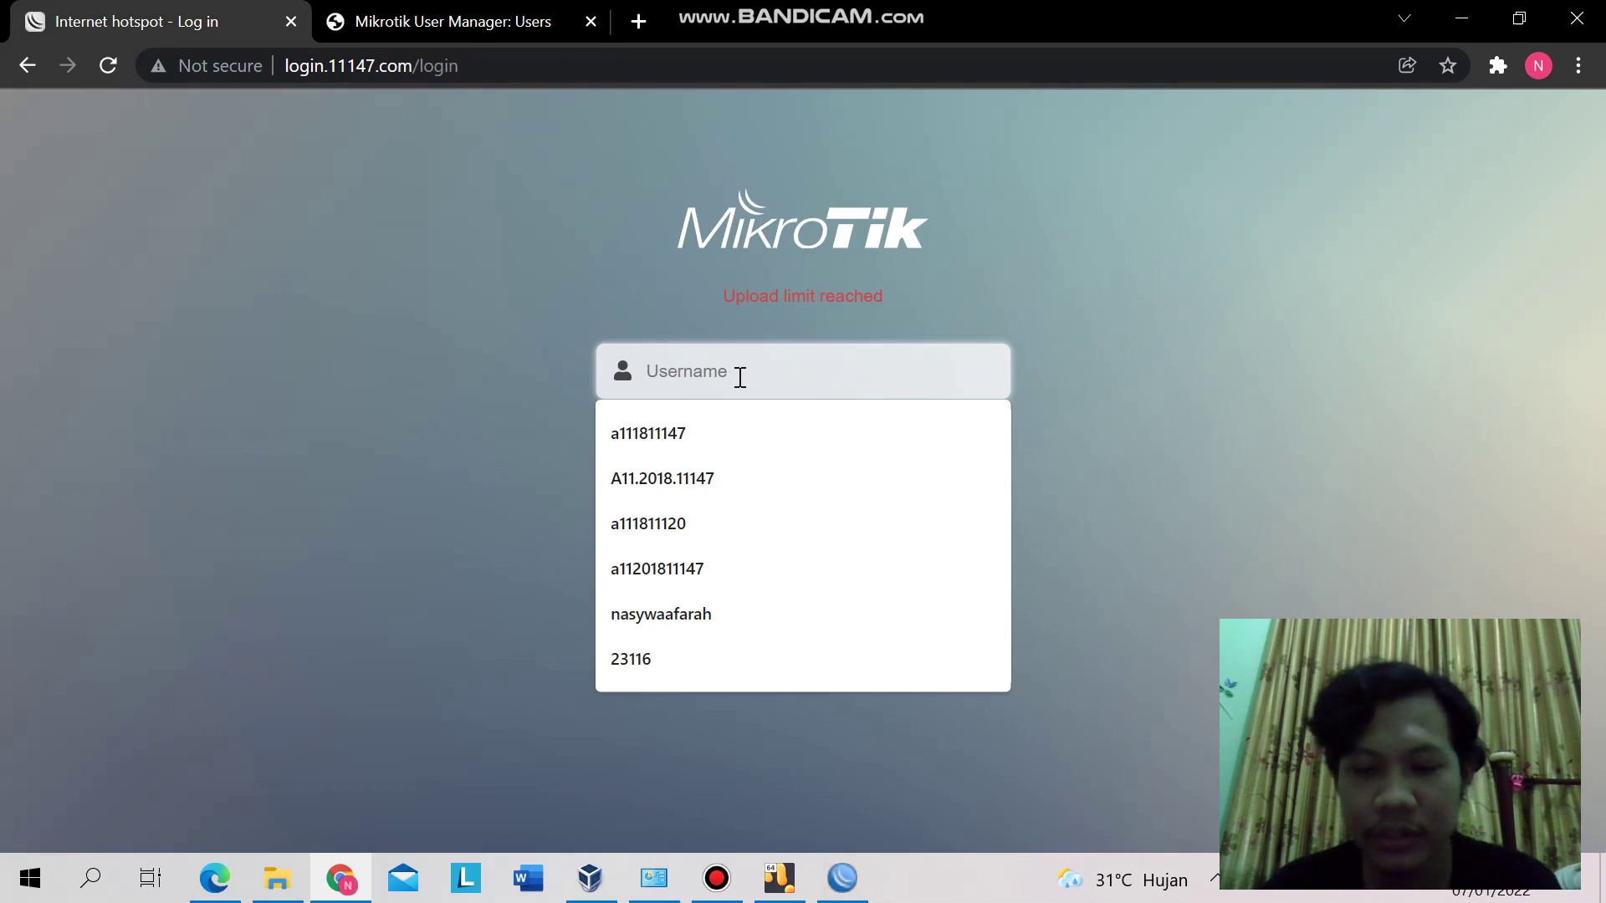
pyautogui.write('user ')
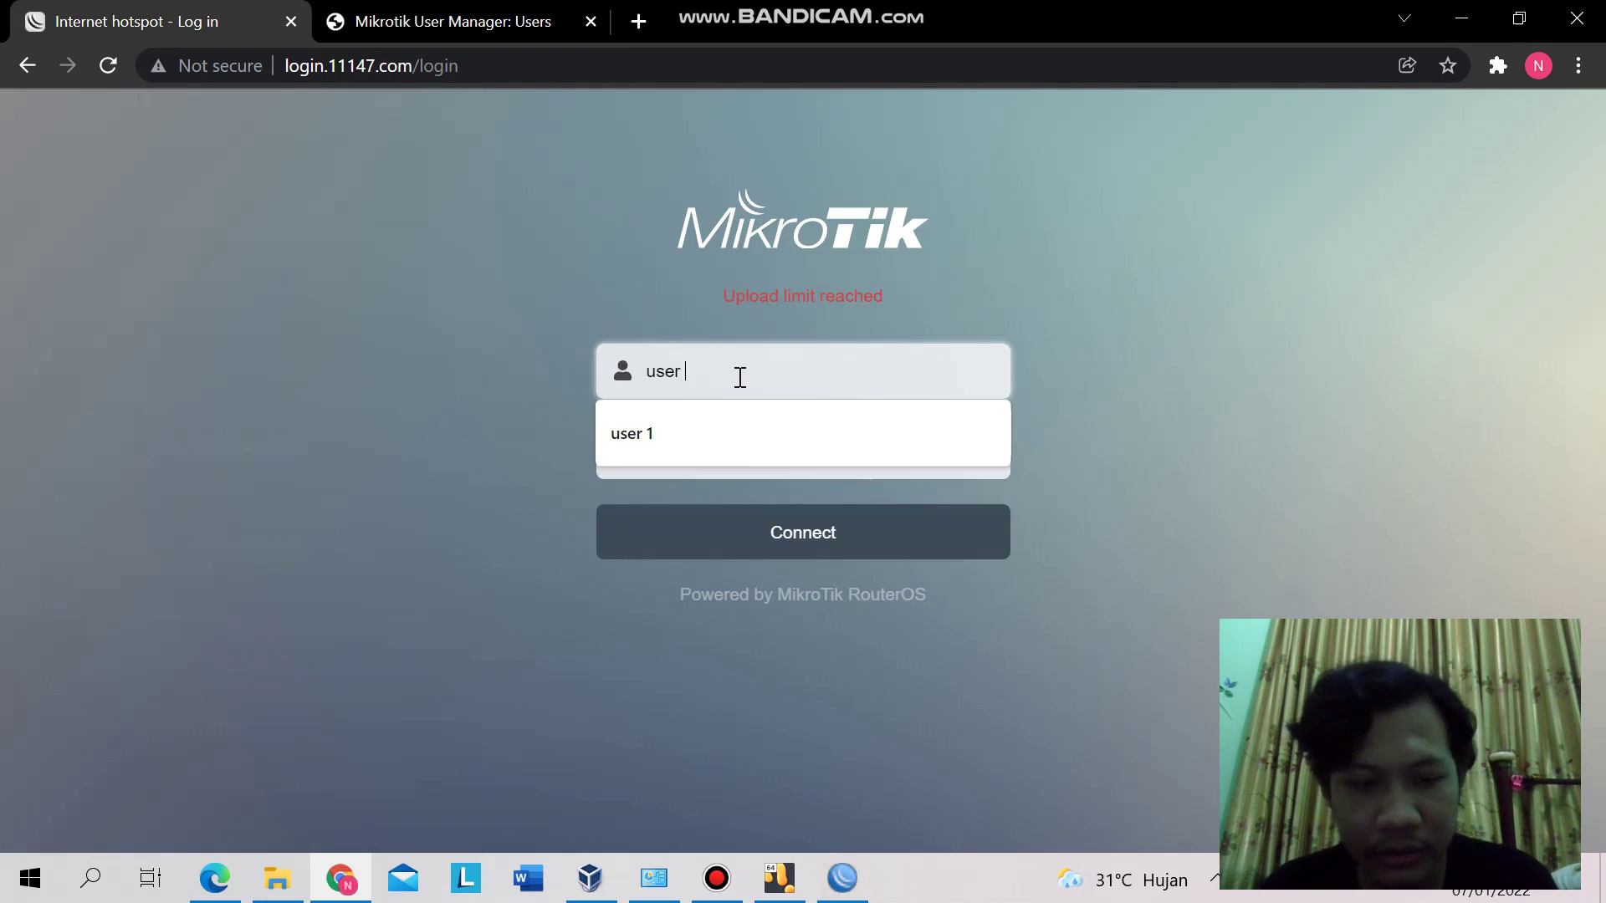
pyautogui.write('1')
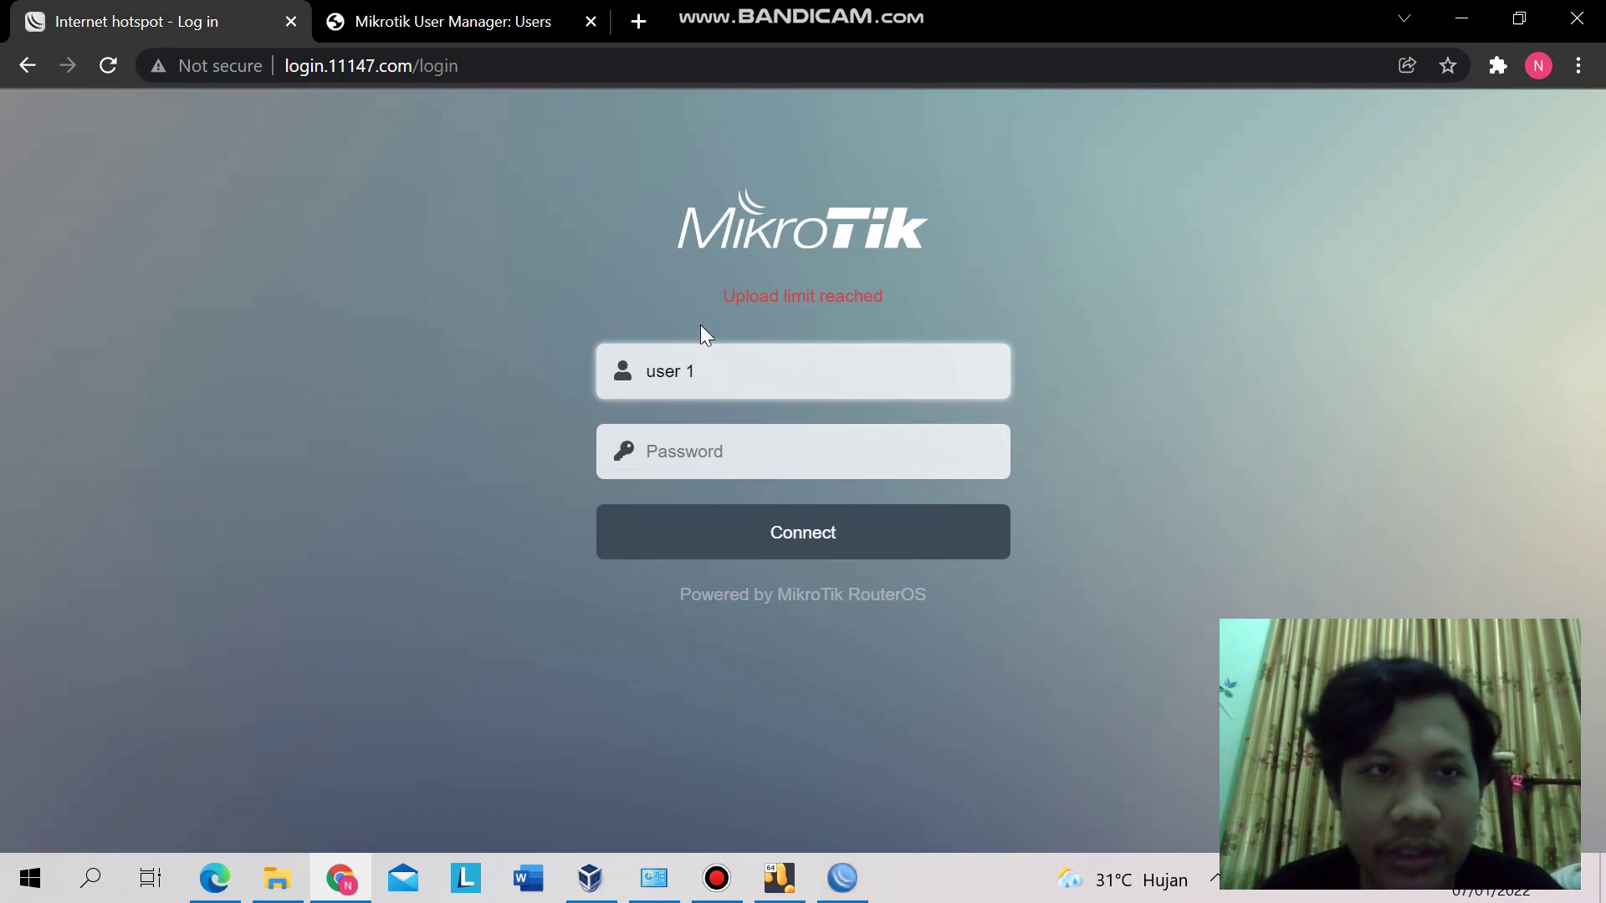
pyautogui.click(421, 10)
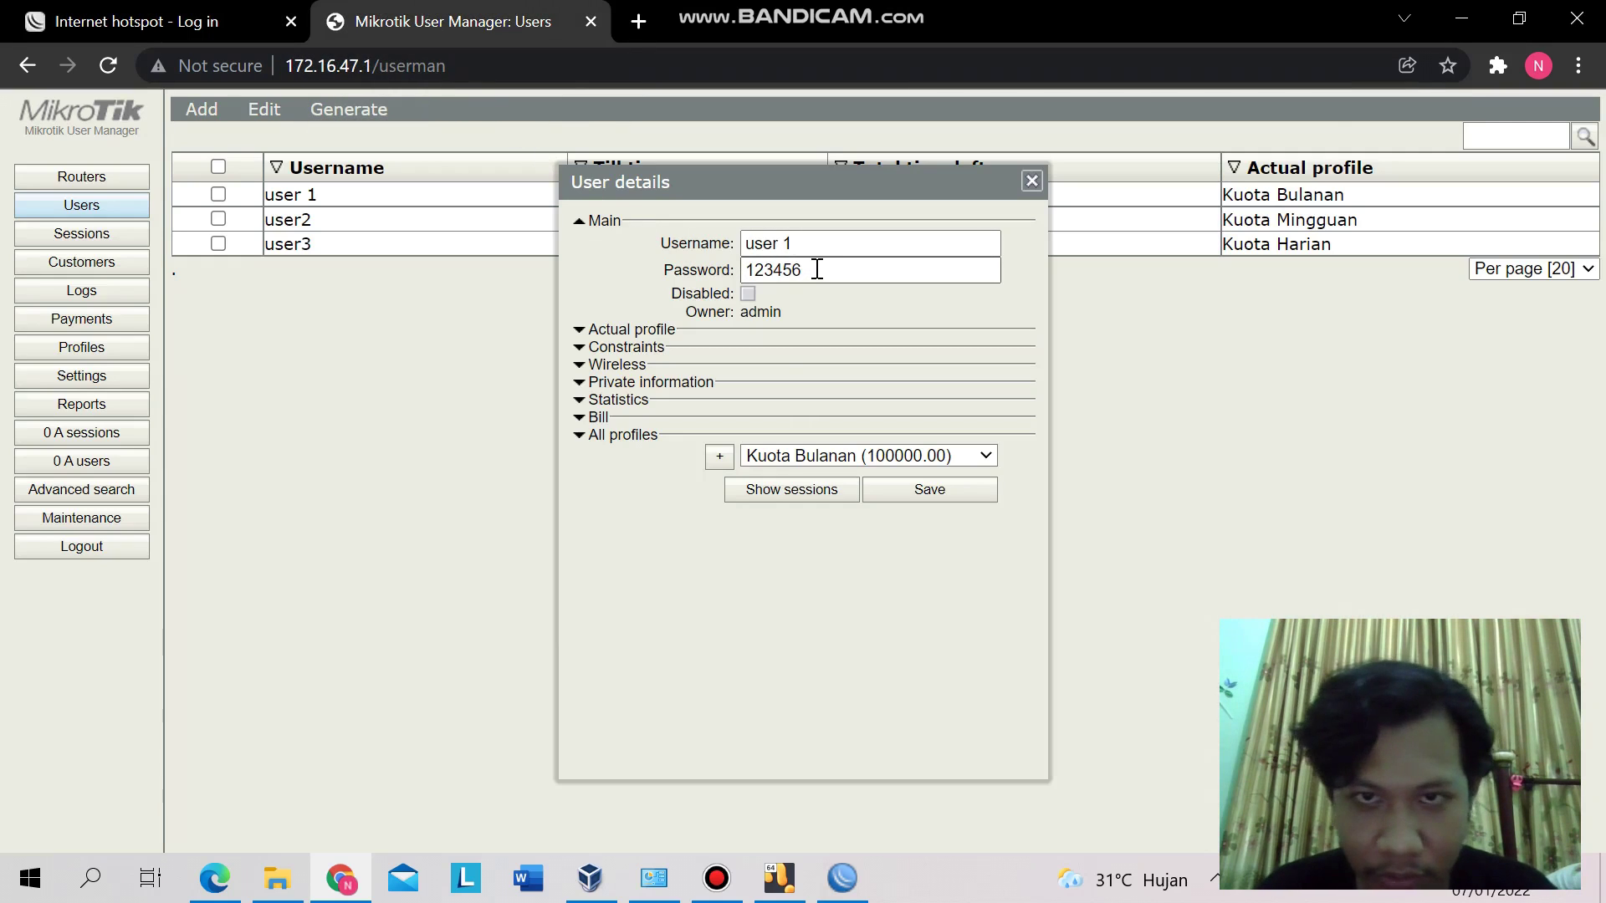
pyautogui.click(176, 1)
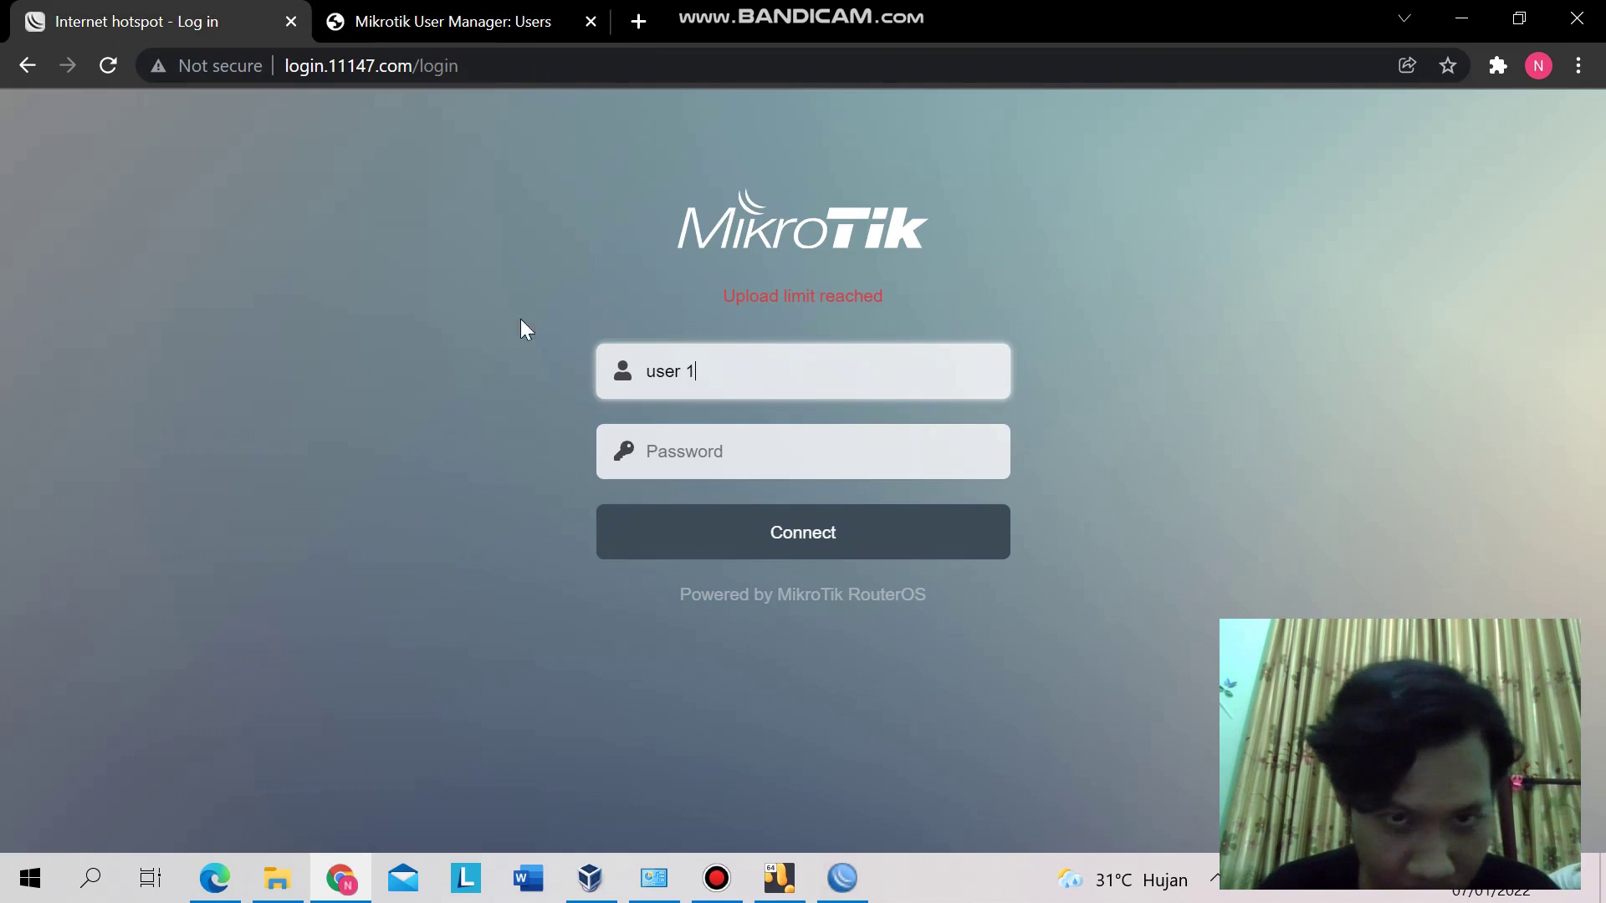
pyautogui.click(669, 445)
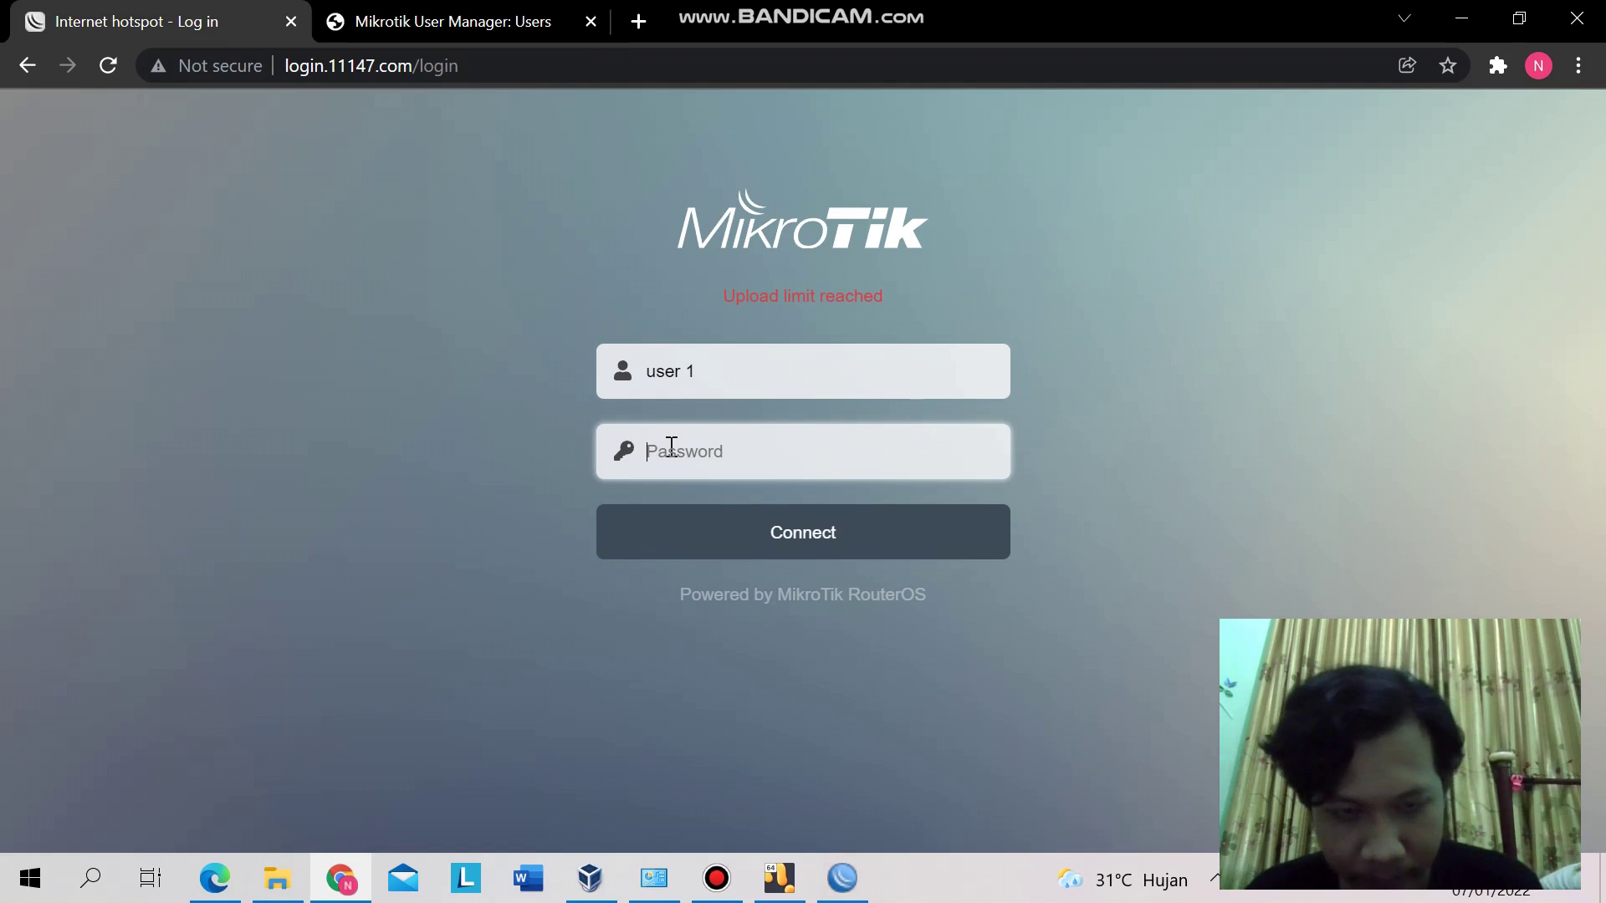
pyautogui.write('1234')
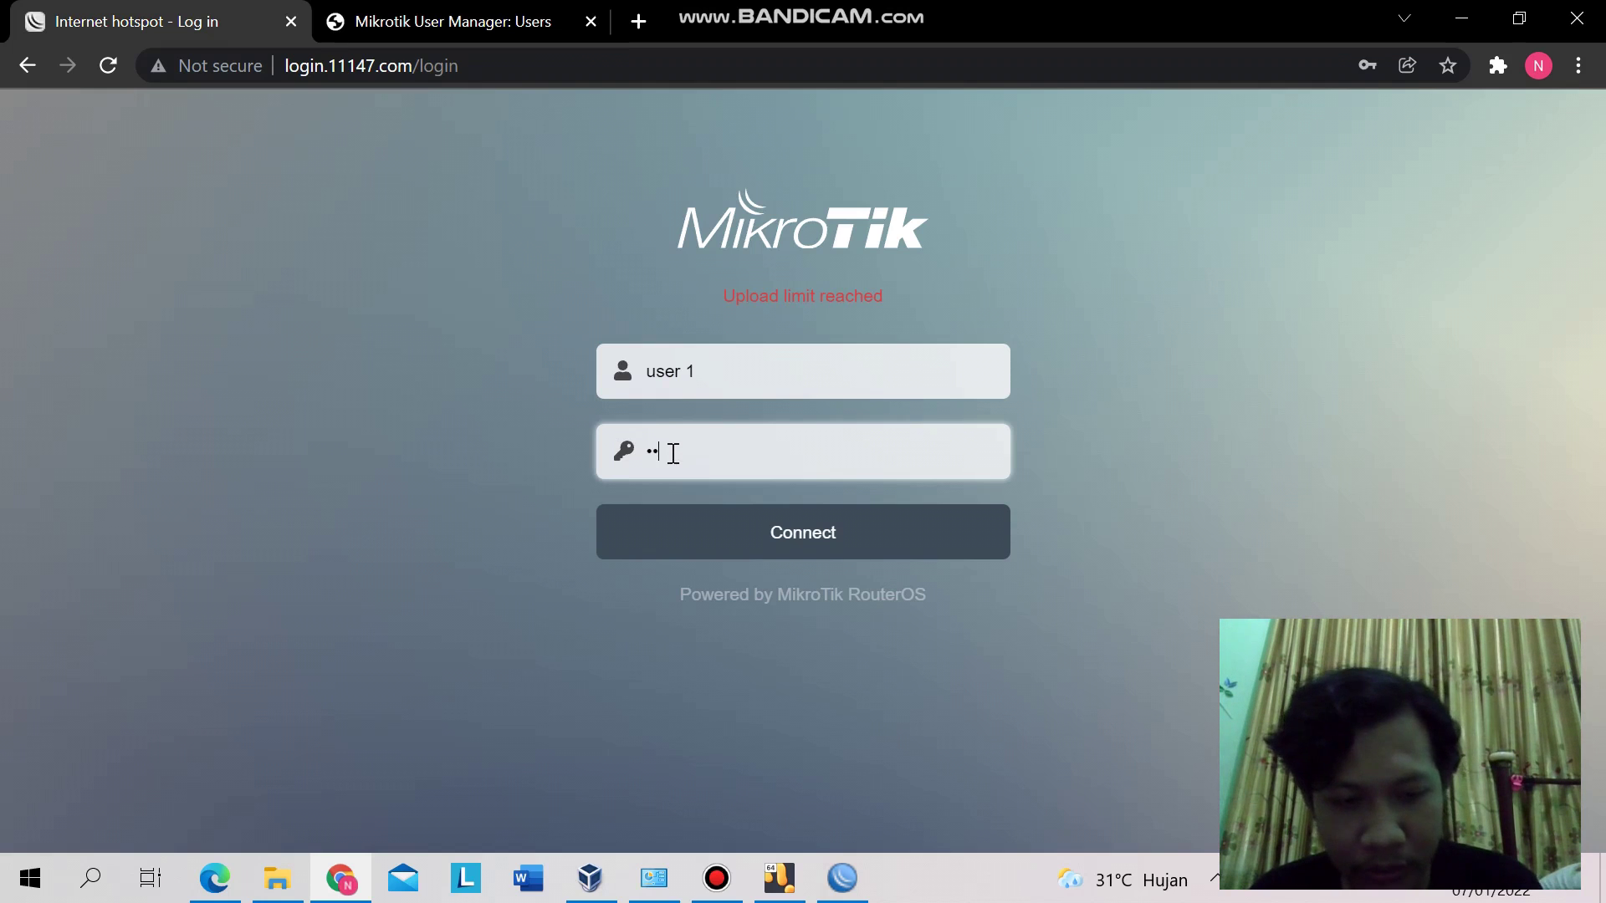
pyautogui.write('56')
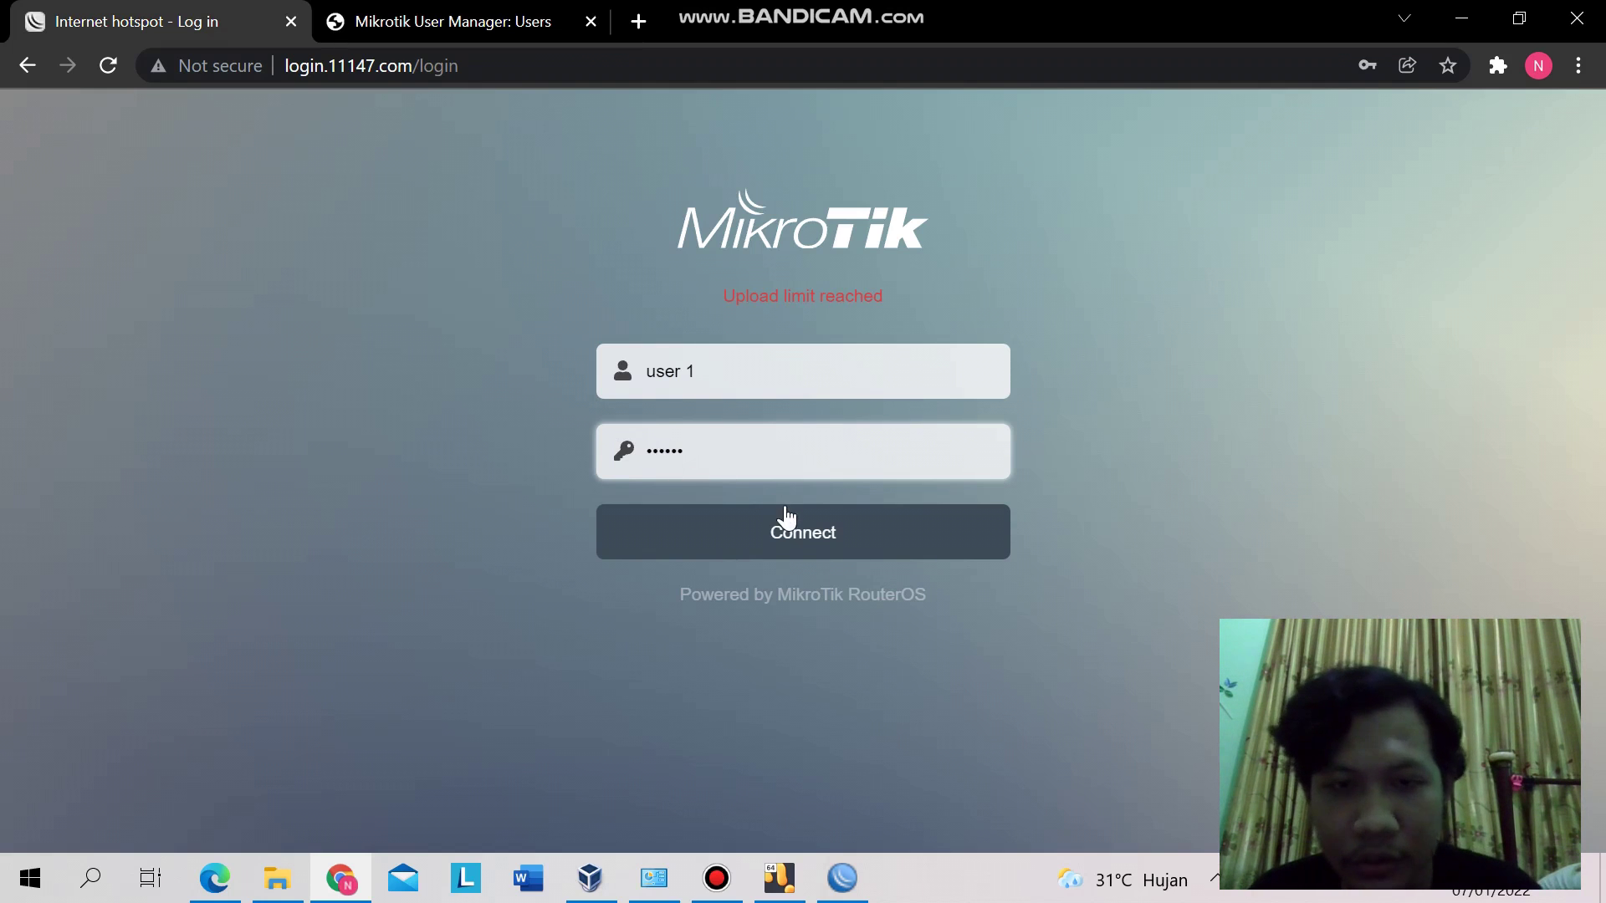
pyautogui.click(791, 530)
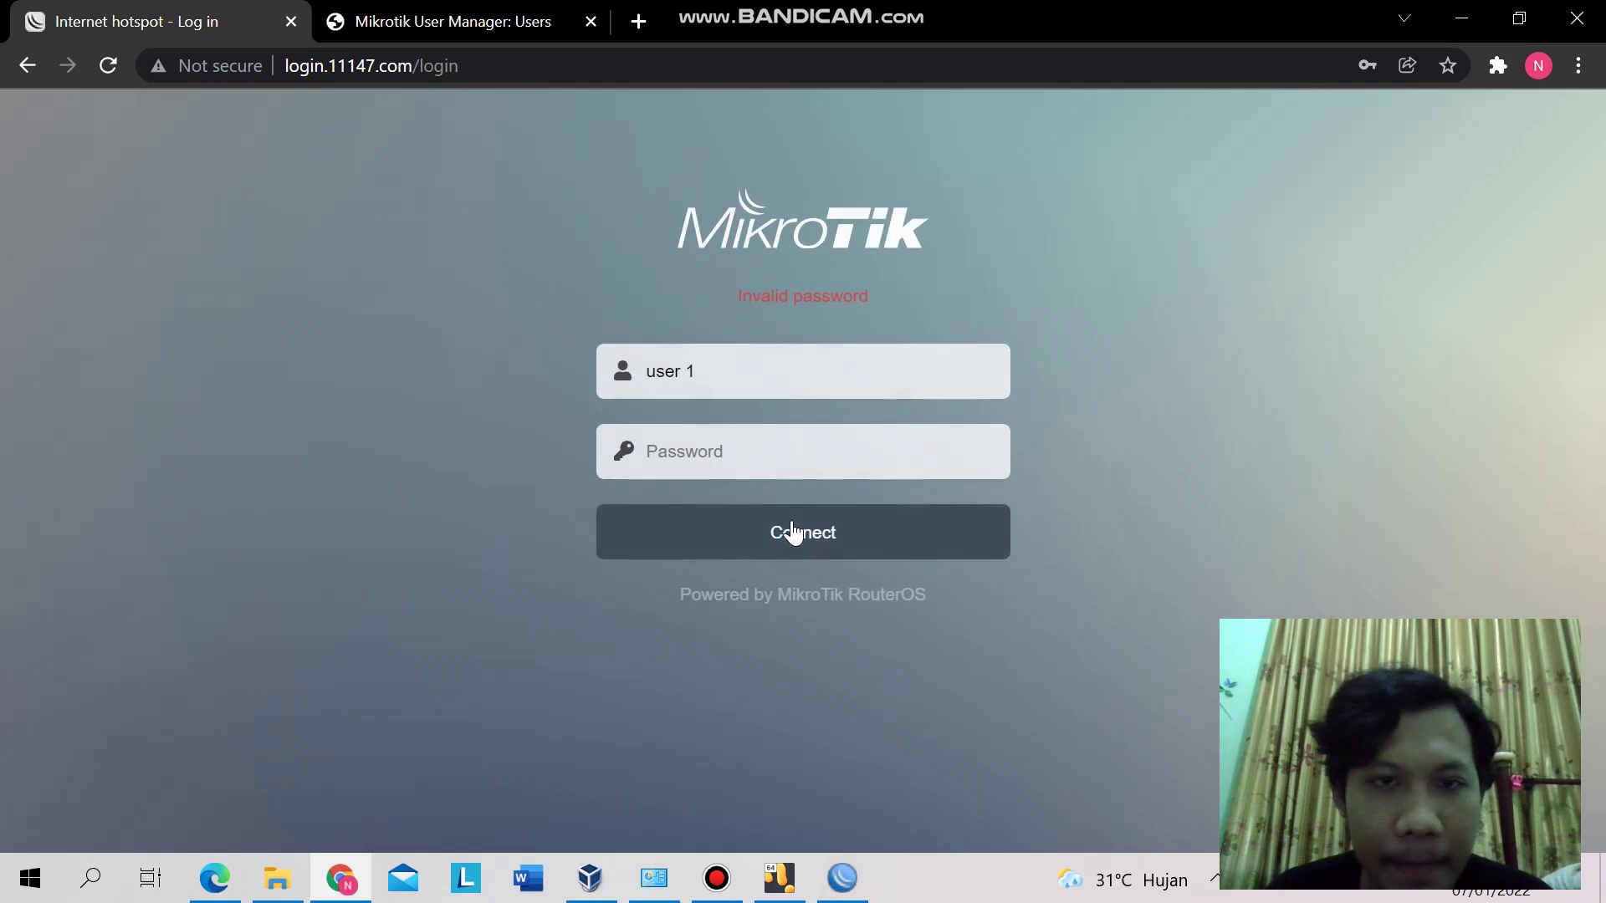
pyautogui.click(736, 466)
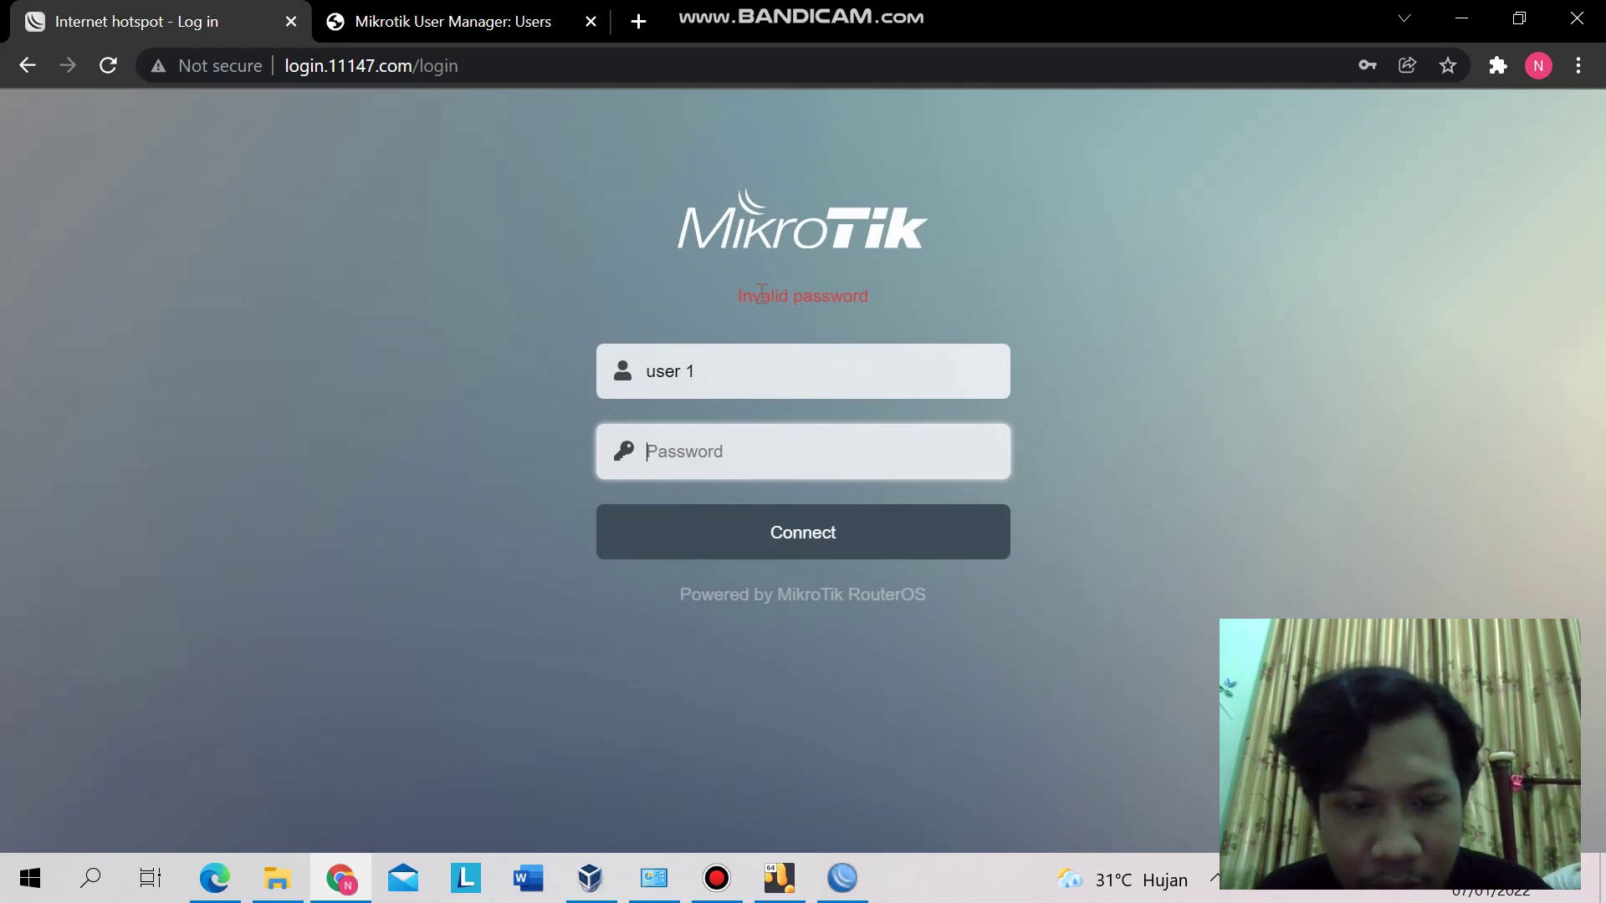
pyautogui.write('••••••')
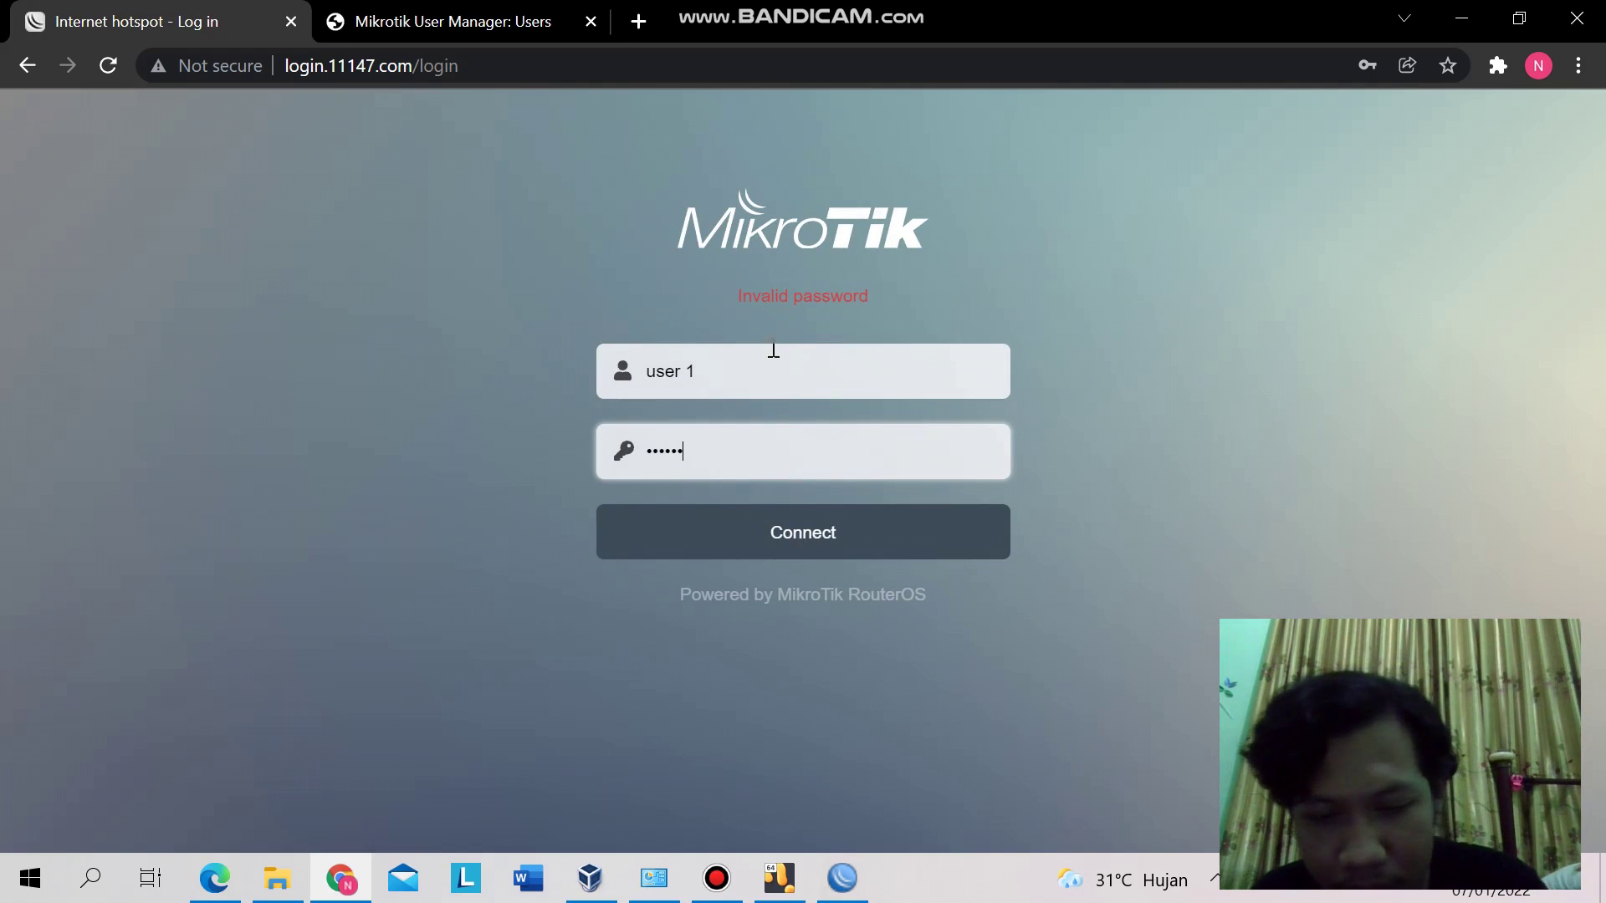
pyautogui.click(800, 516)
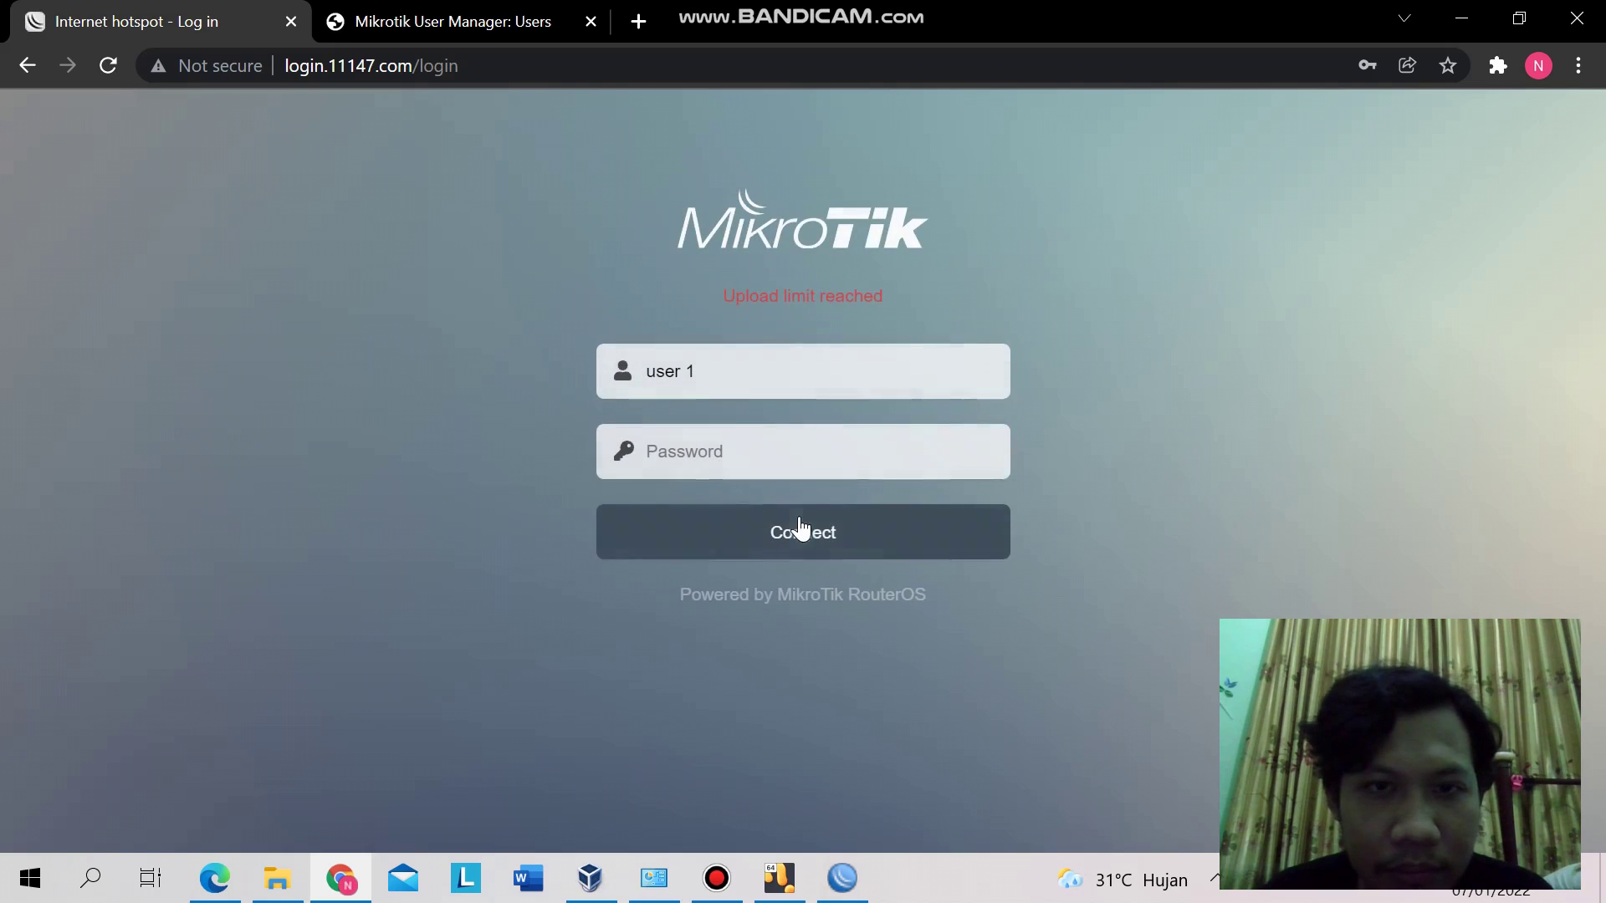
pyautogui.click(750, 460)
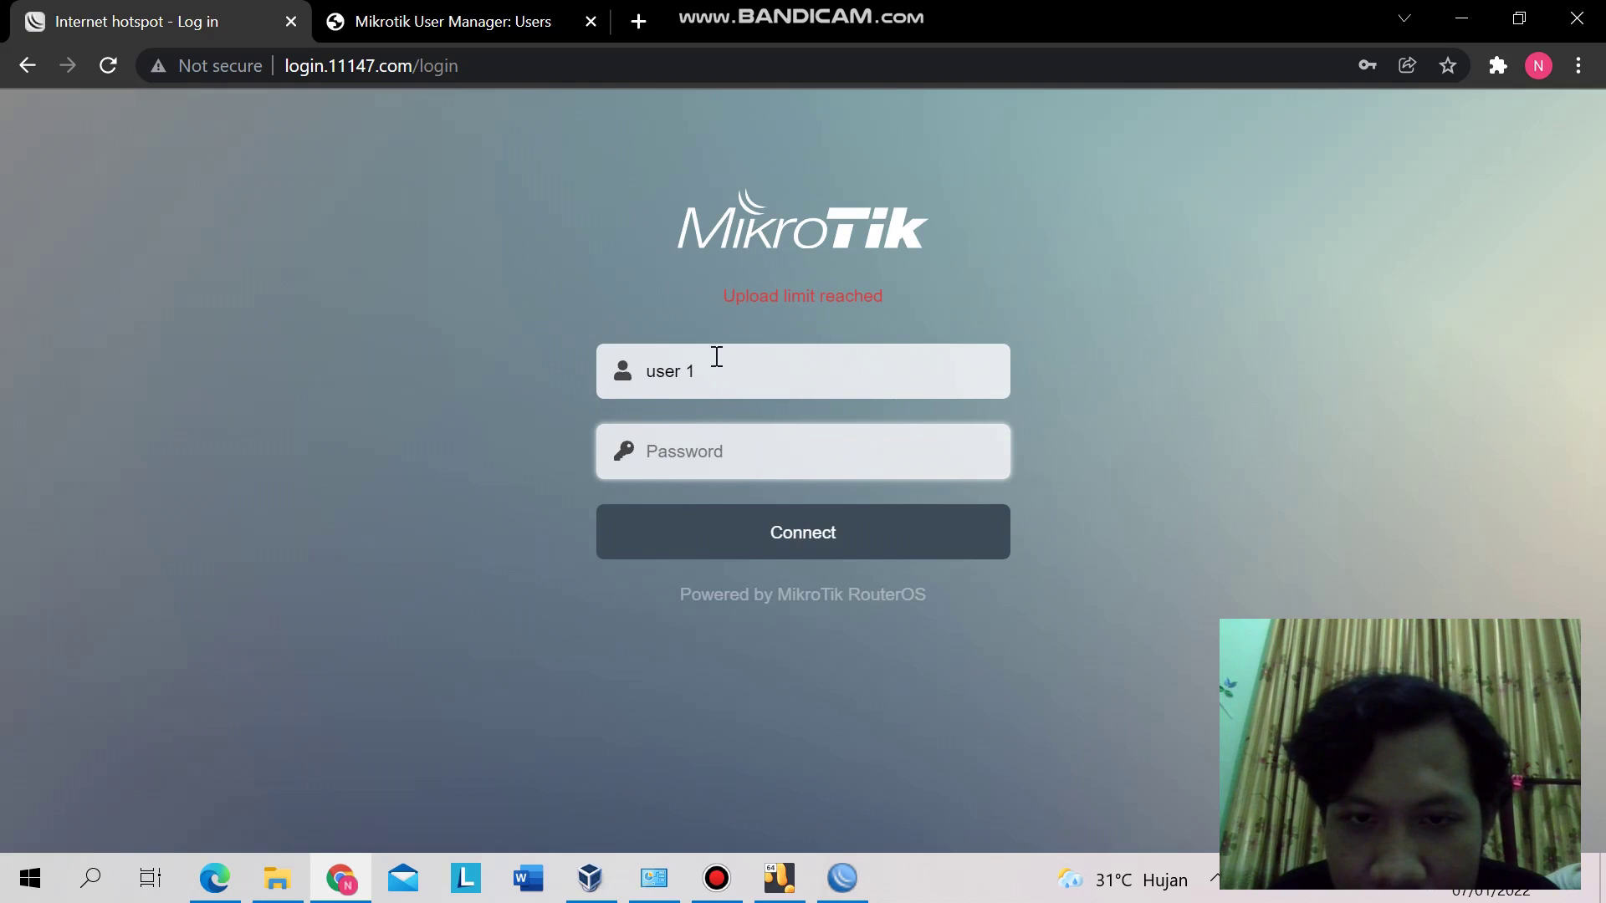
pyautogui.write('1234')
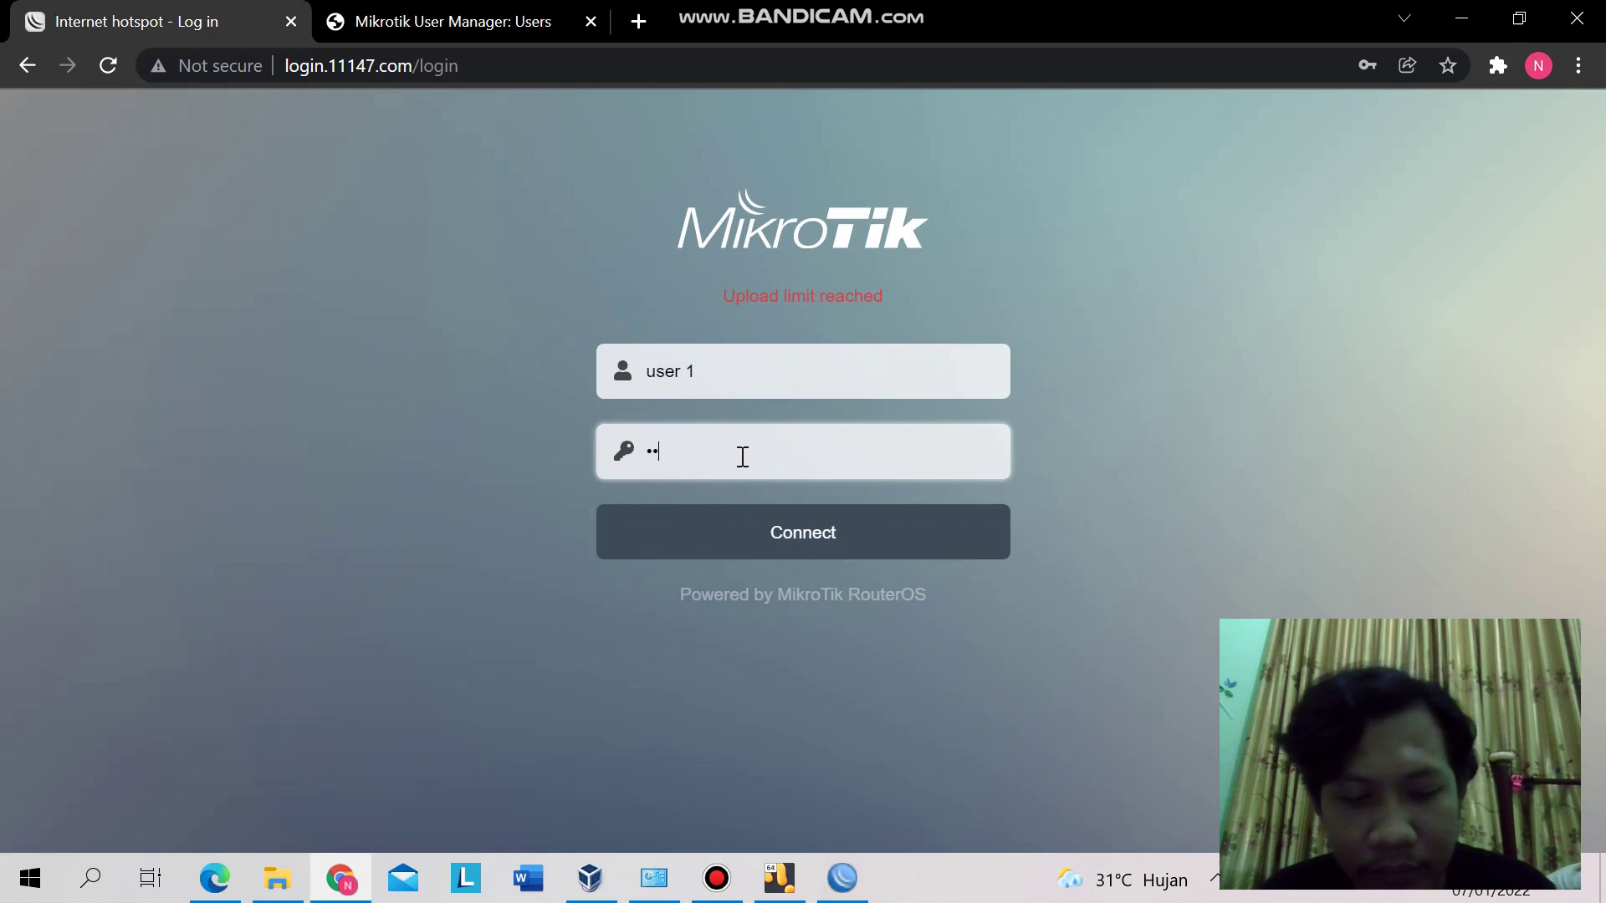
pyautogui.write('56')
pyautogui.press('Return')
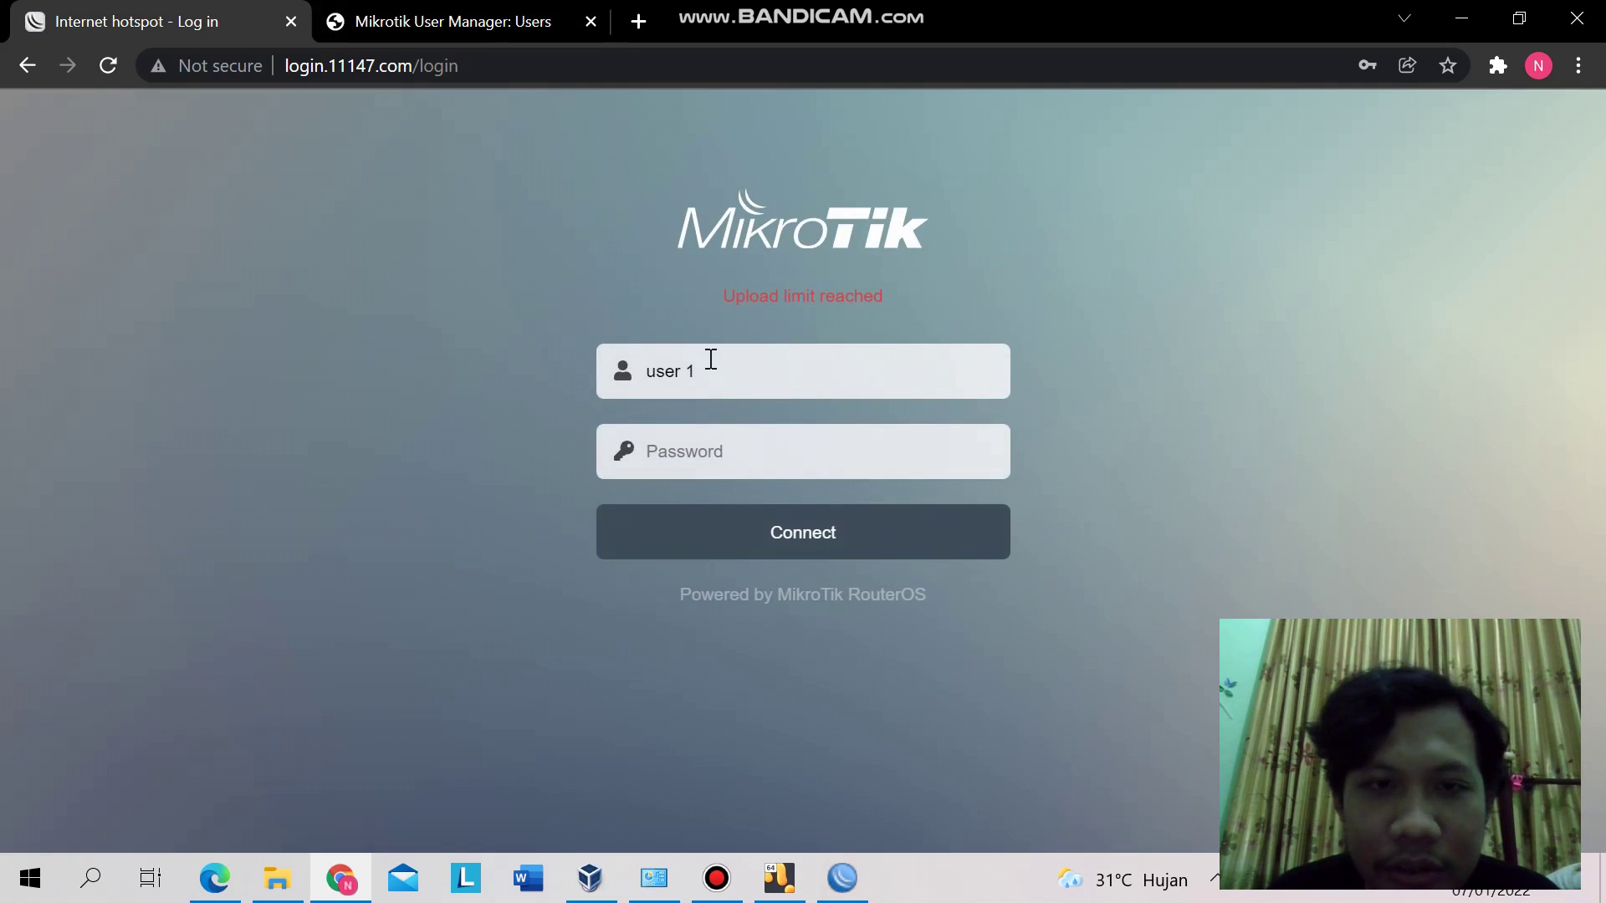
# - In the User Manager user list, close user 1's details and check user2's account
pyautogui.click(467, 13)
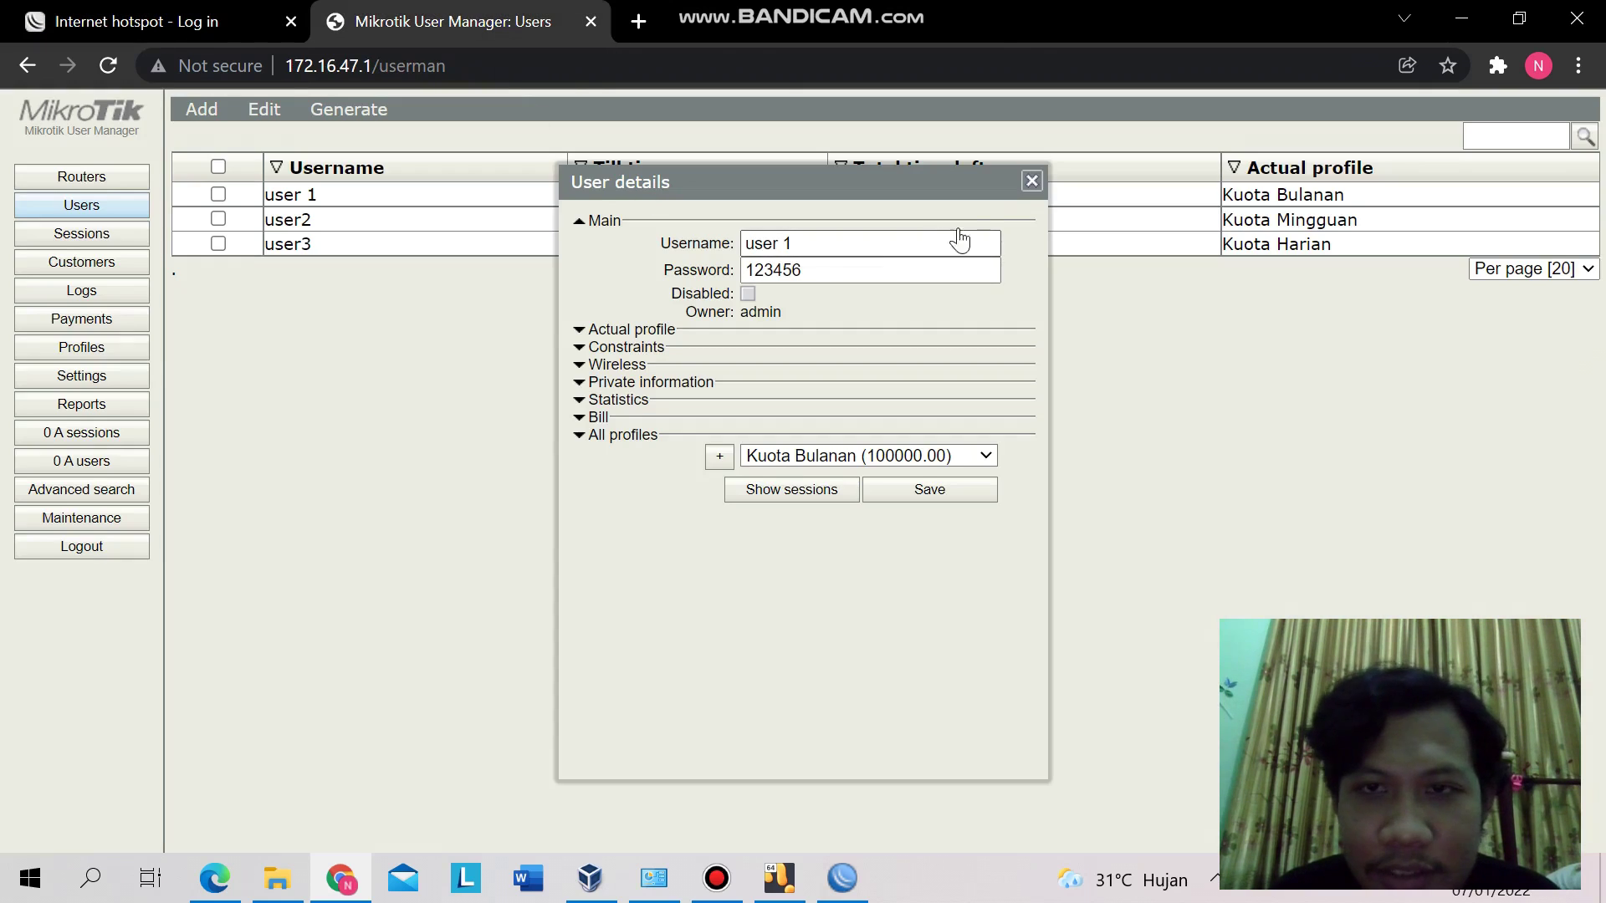
pyautogui.click(1031, 180)
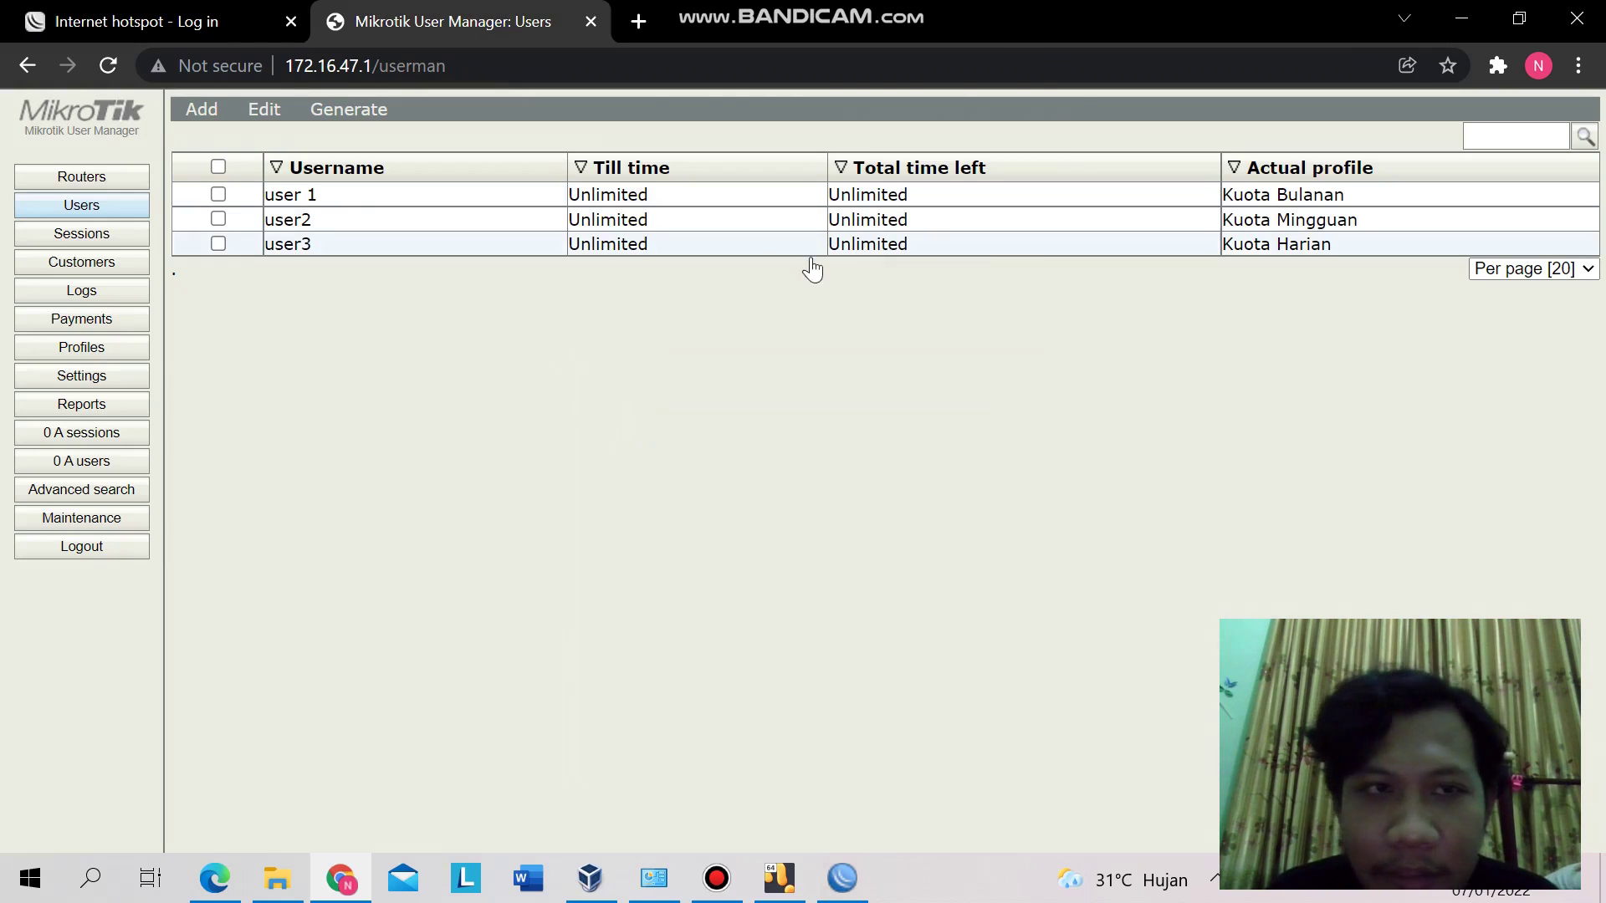
pyautogui.click(337, 221)
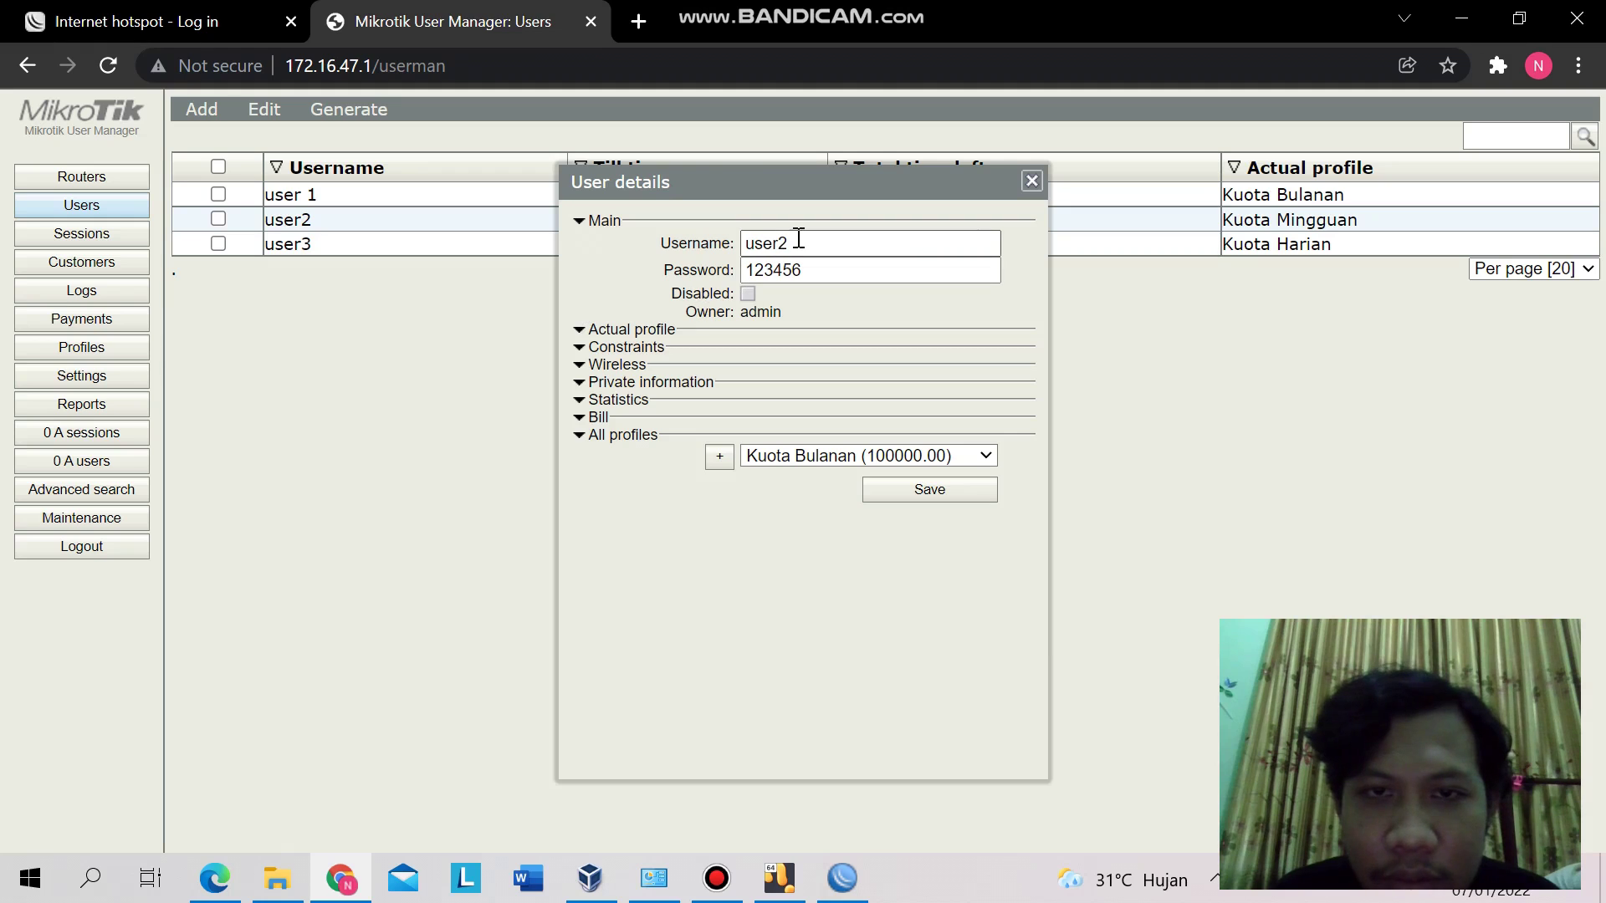
# - Log in to the hotspot as user2 with its password, reaching the Status page
pyautogui.click(73, 10)
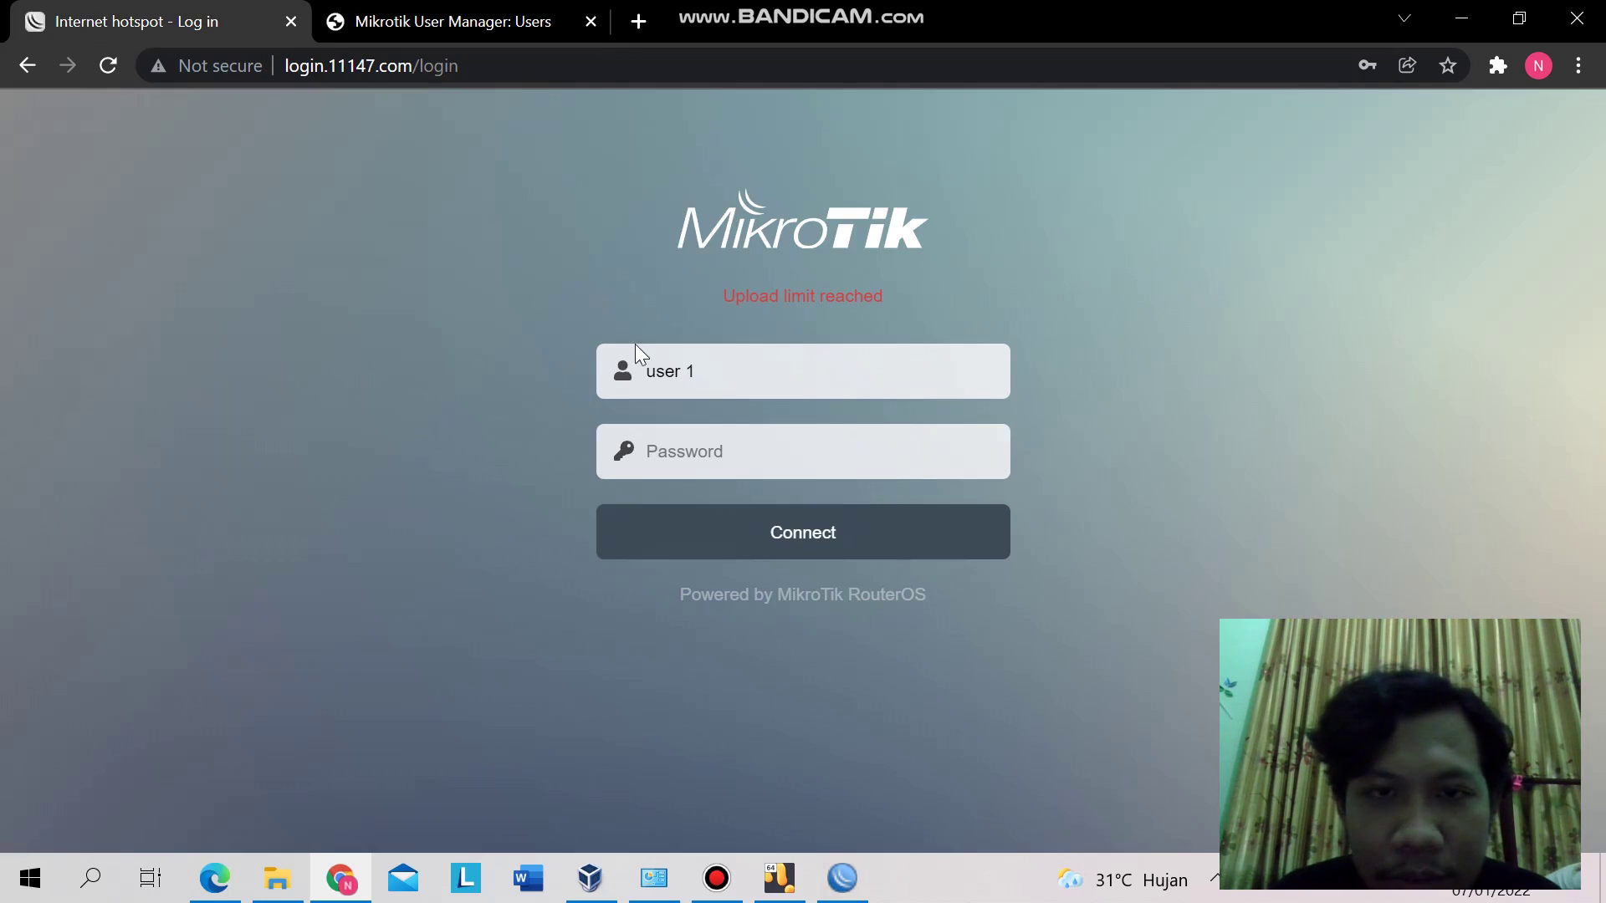
pyautogui.click(813, 362)
pyautogui.press('BackSpace')
pyautogui.press('BackSpace')
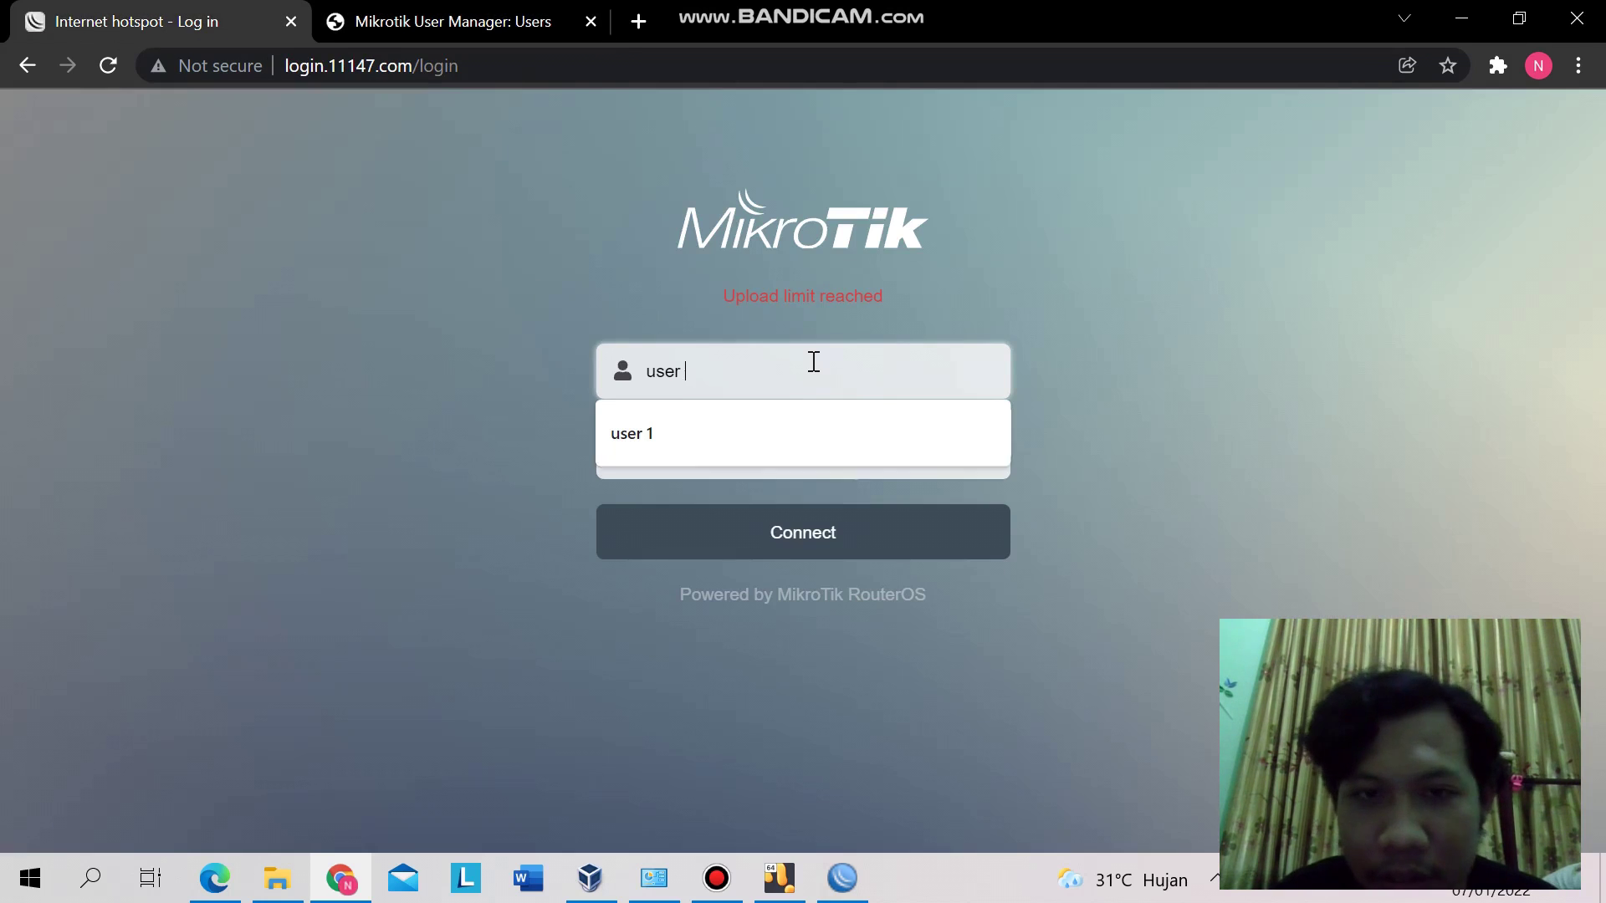
pyautogui.write('2')
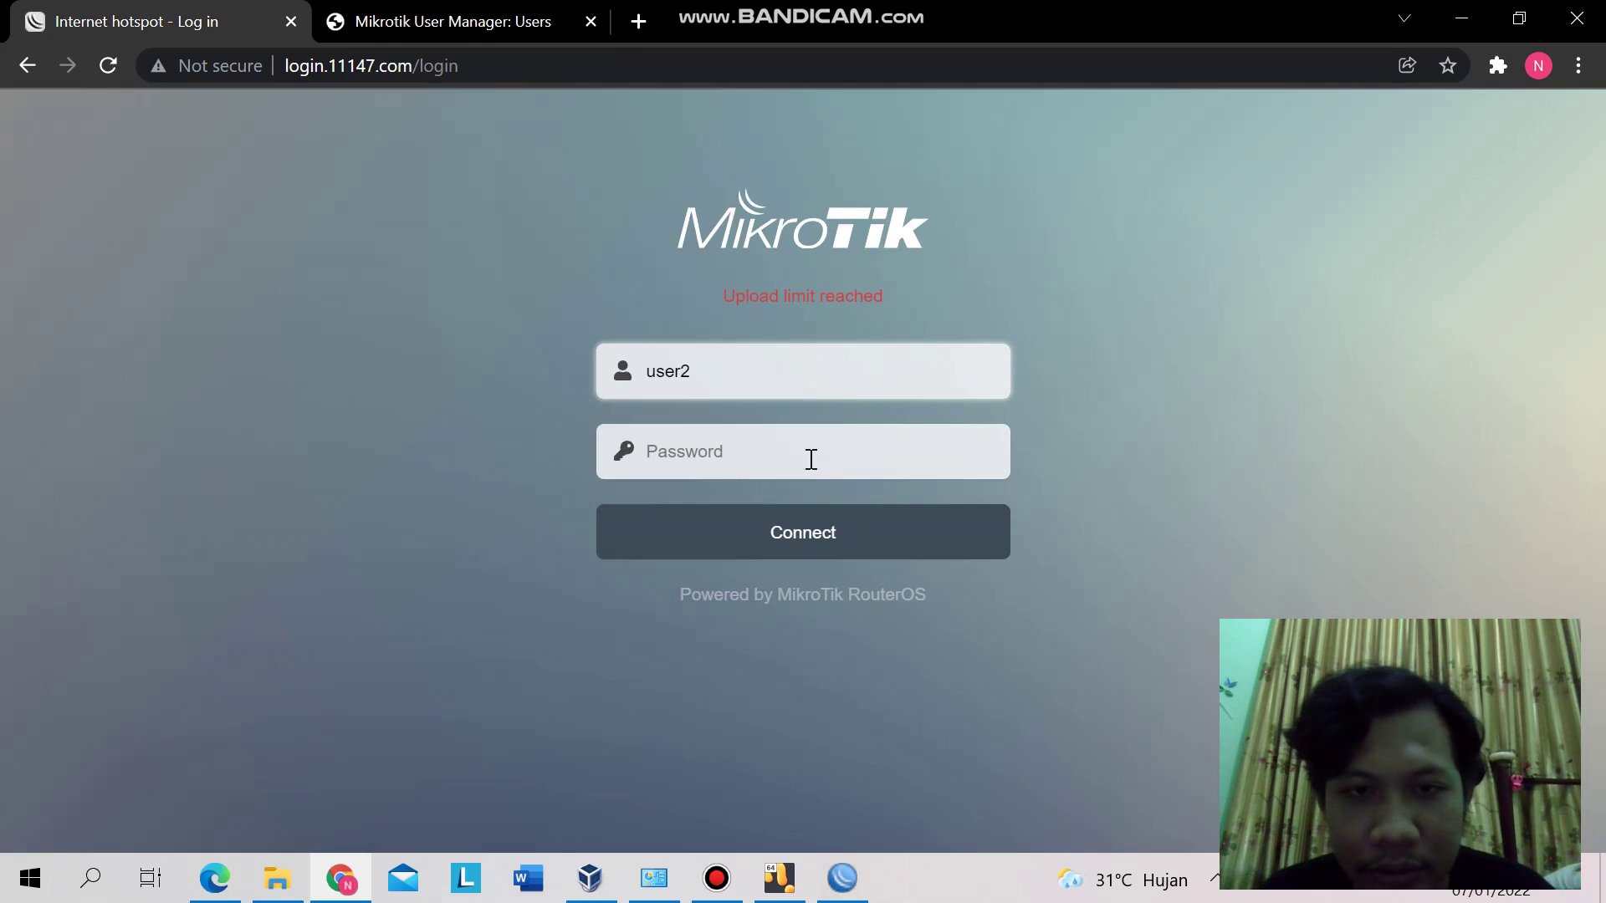
pyautogui.click(808, 455)
pyautogui.write('123456')
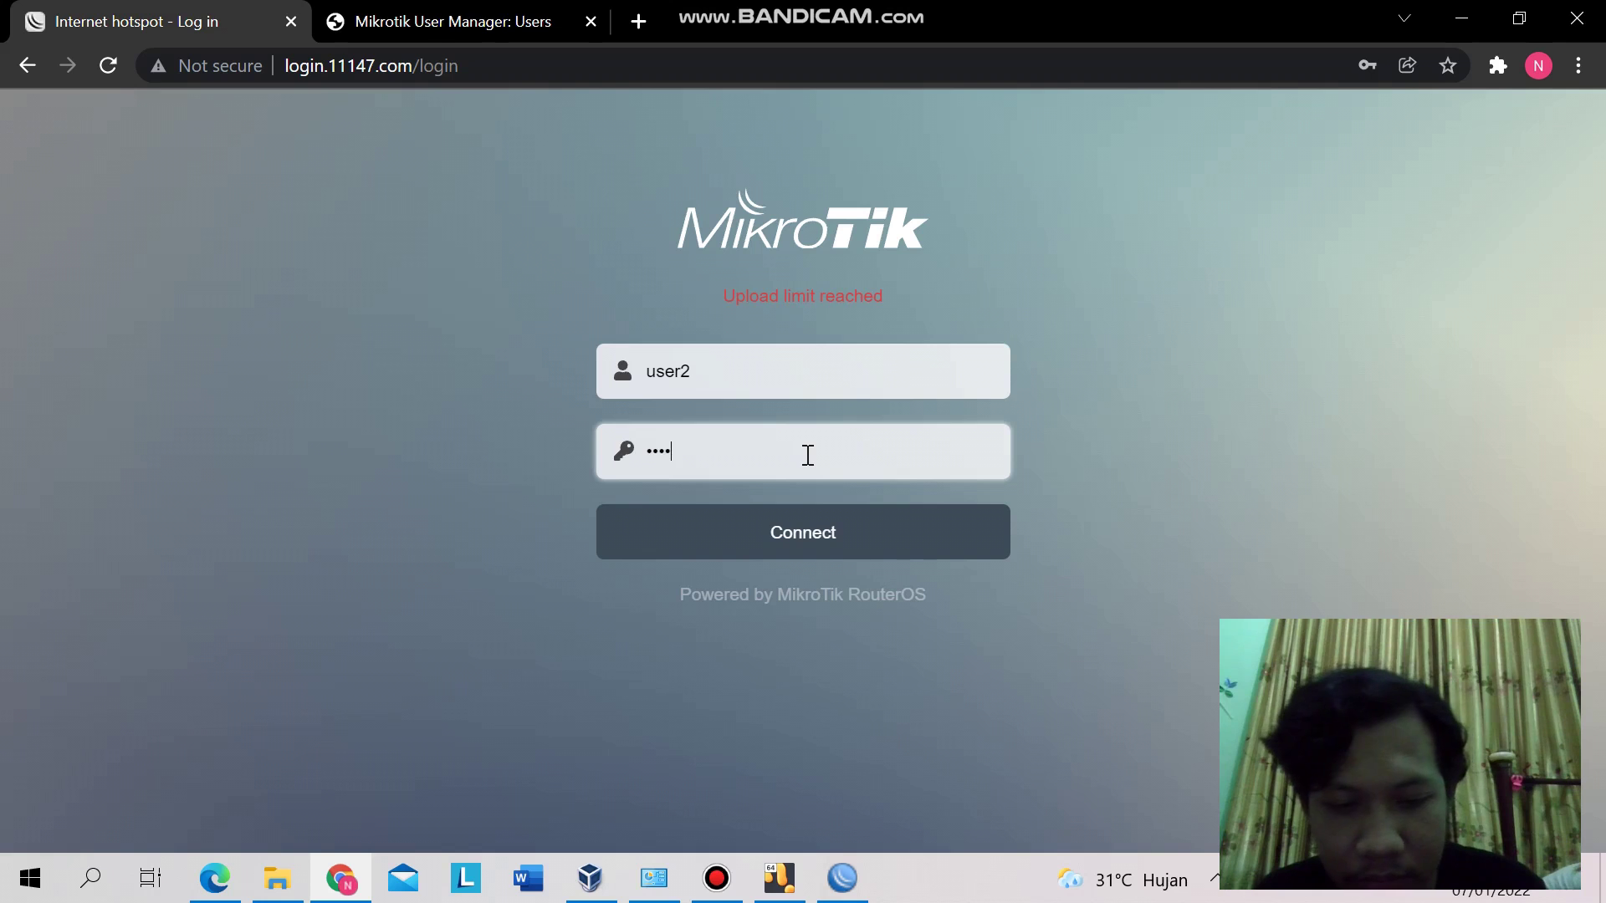
pyautogui.click(824, 541)
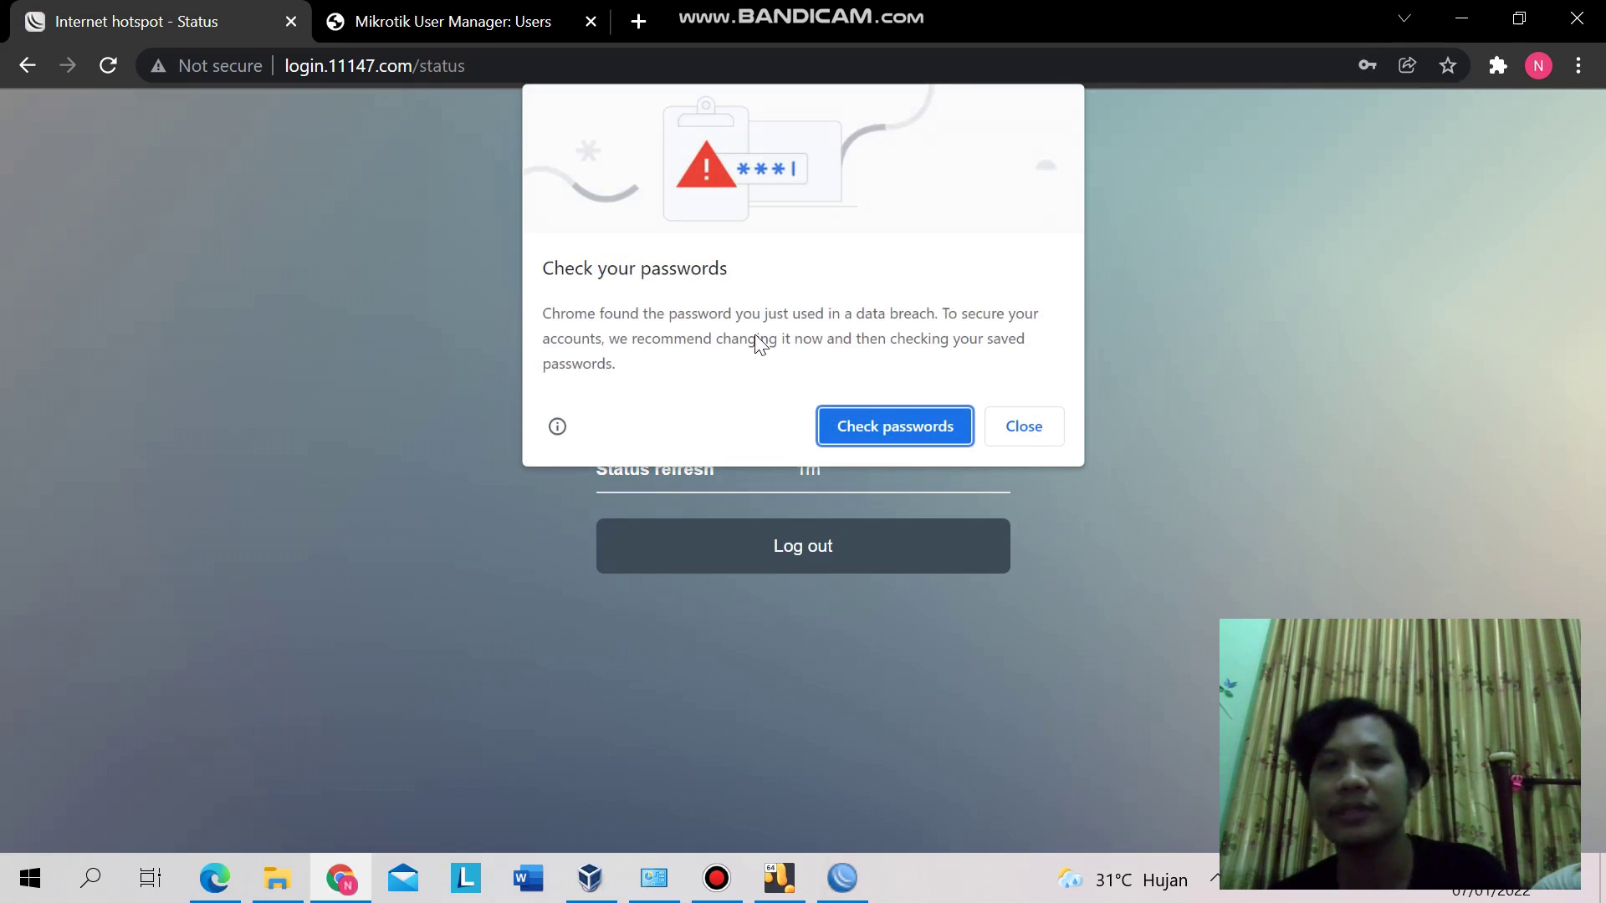
# - Dismiss Chrome's breached-password warning and save-password offer, then switch to the Bandicam recorder
pyautogui.click(1012, 435)
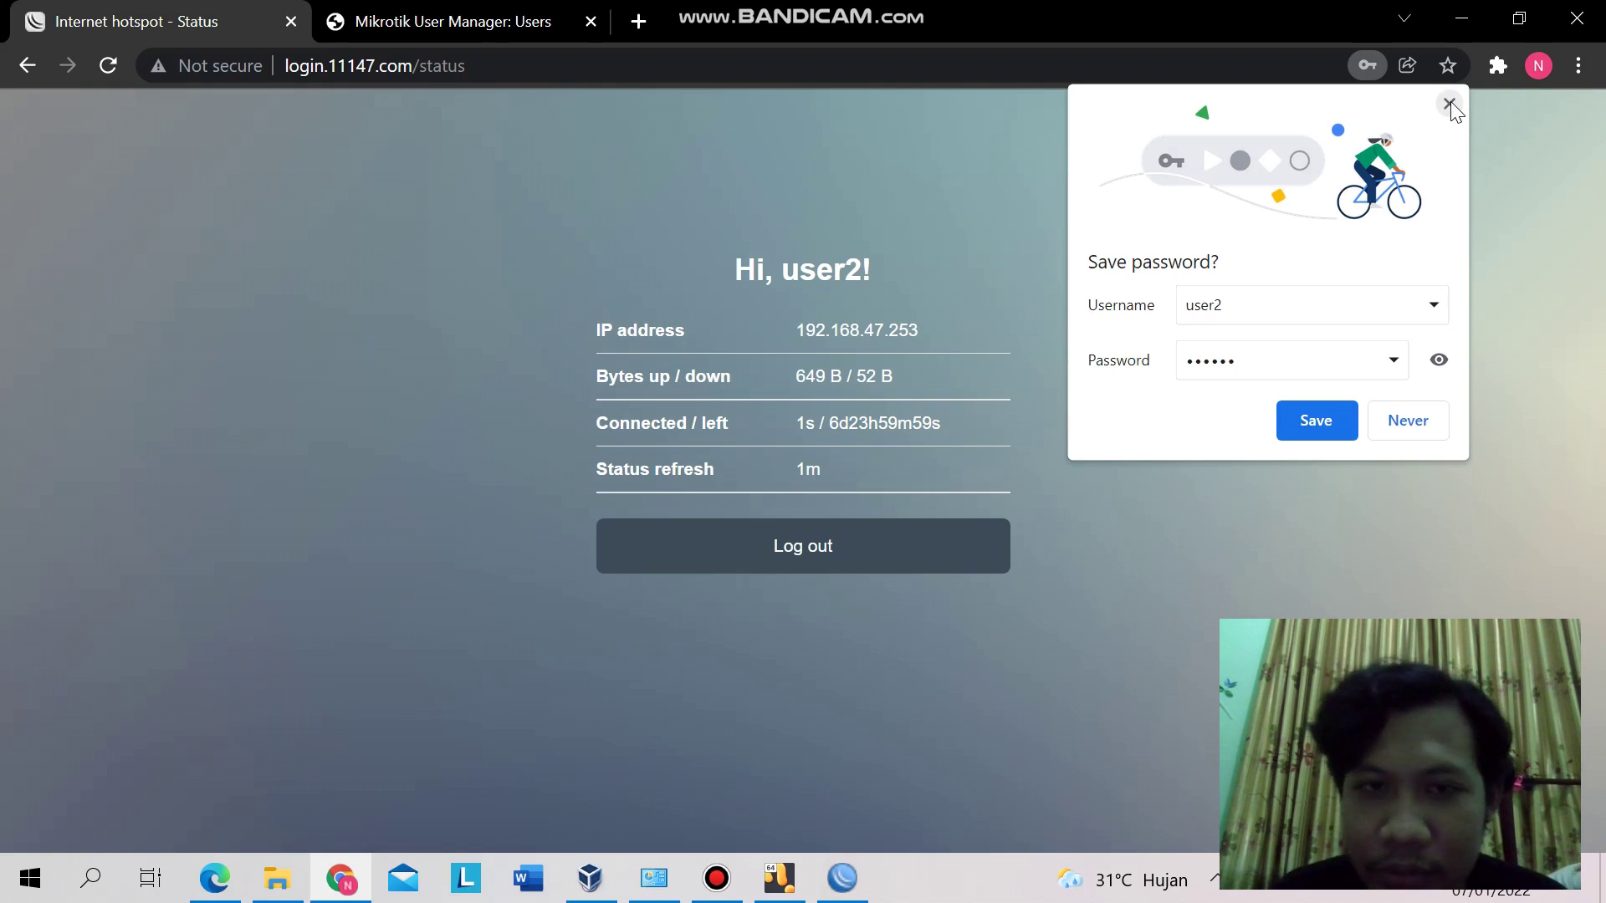
pyautogui.click(1449, 103)
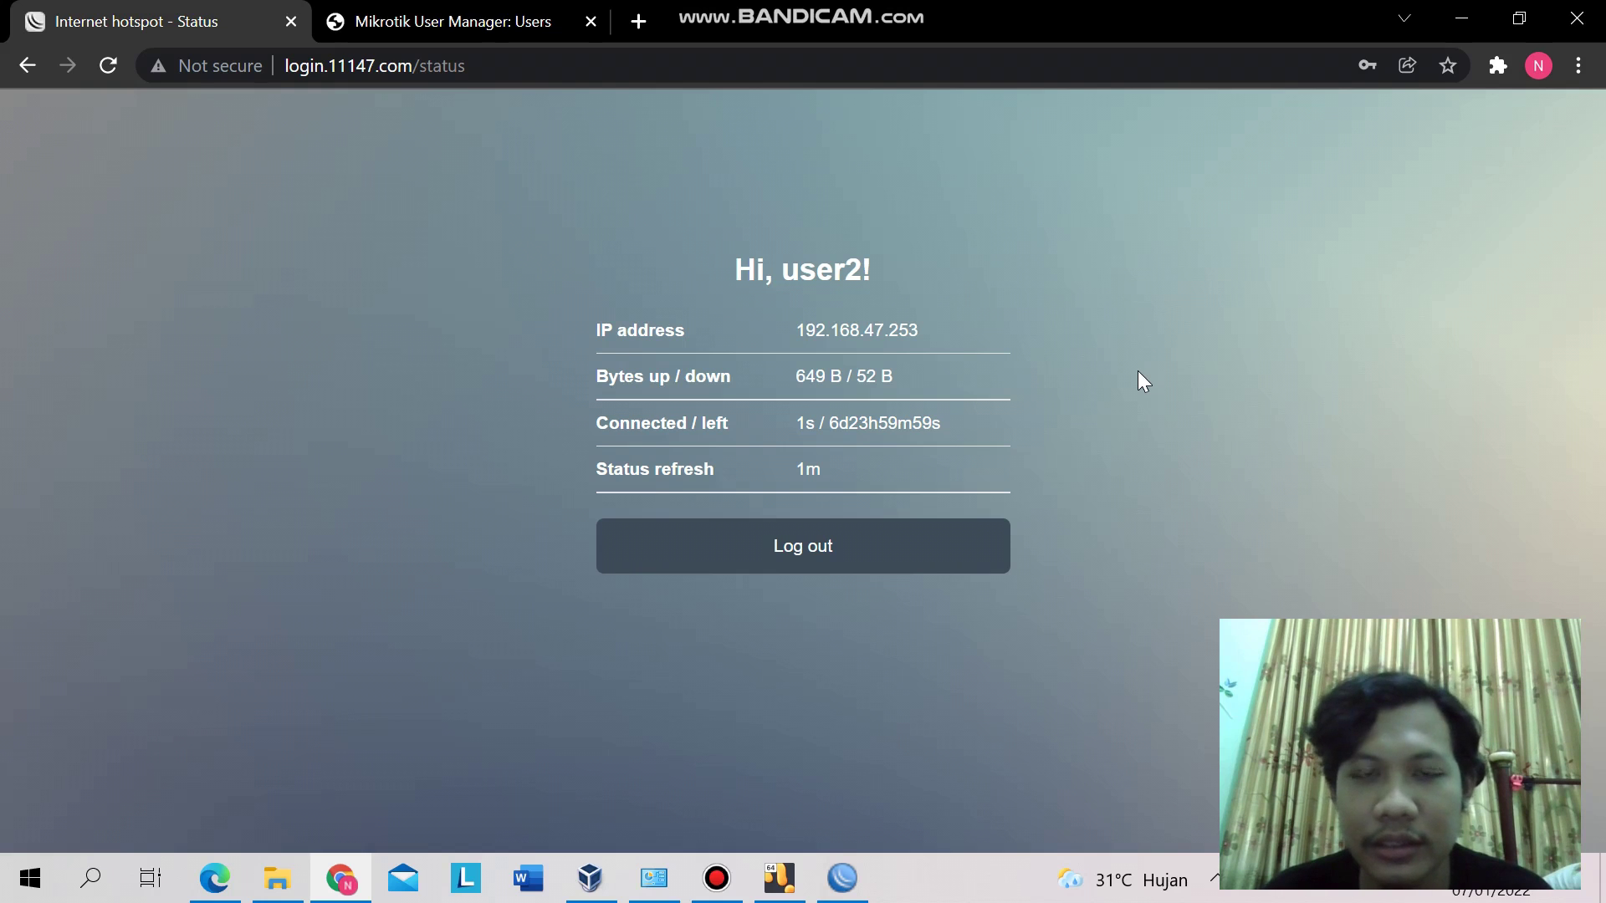
pyautogui.hotkey('alt', 'Tab')
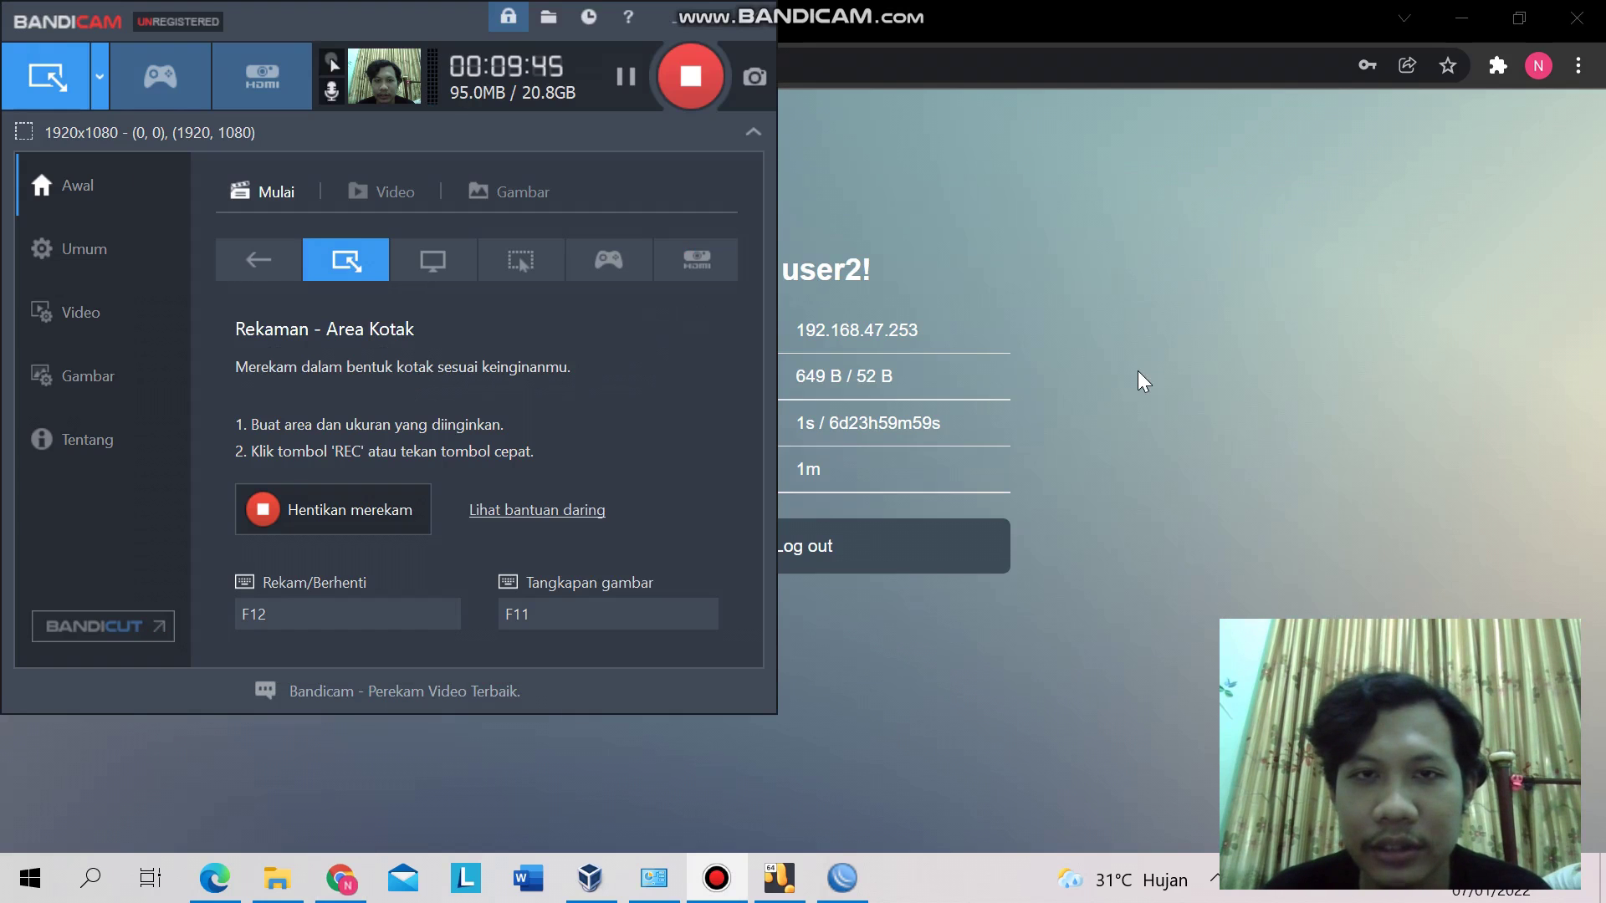